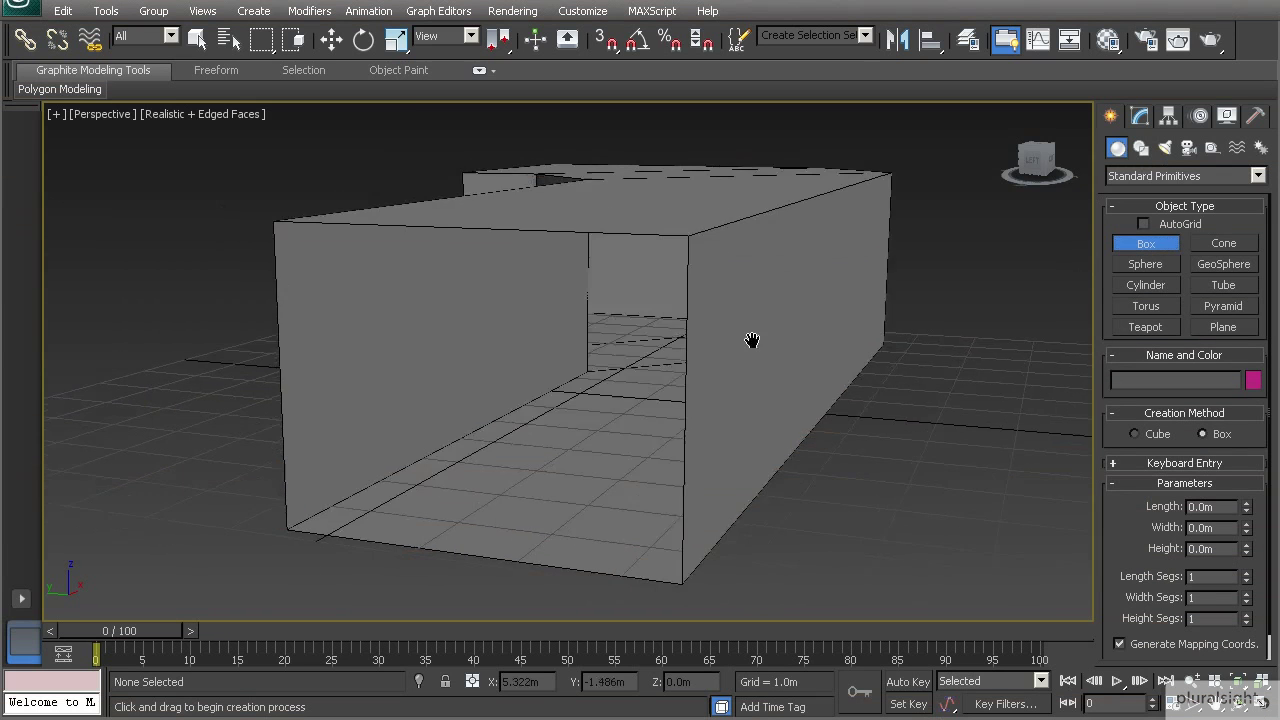
Step: Create a box about 0.84 m long, 1.37 m wide and 0.52 m high on the floor beside the wall at the corridor's open end
{"action": "middle_click_drag", "start_coordinate": [752, 340], "coordinate": [975, 385], "text": "alt"}
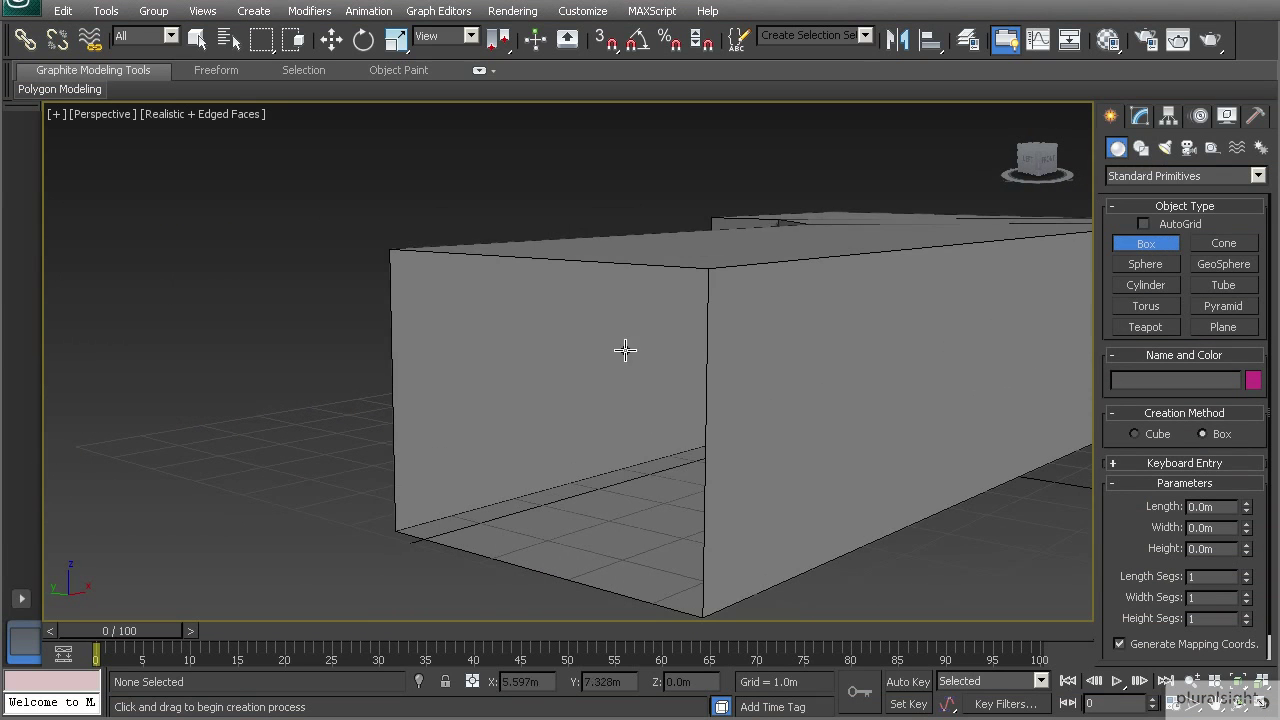
{"action": "middle_click_drag", "start_coordinate": [543, 451], "coordinate": [677, 509], "text": "alt"}
{"action": "left_click_drag", "start_coordinate": [740, 530], "coordinate": [699, 478]}
{"action": "left_click", "coordinate": [708, 427]}
{"action": "middle_click_drag", "start_coordinate": [751, 469], "coordinate": [606, 366]}
{"action": "scroll", "coordinate": [704, 470], "scroll_direction": "up", "scroll_amount": 3}
Step: Set the box's length to 0.8 m, its width to 1.4 m and its height to 1 m
{"action": "left_click_drag", "start_coordinate": [1232, 507], "coordinate": [1132, 508]}
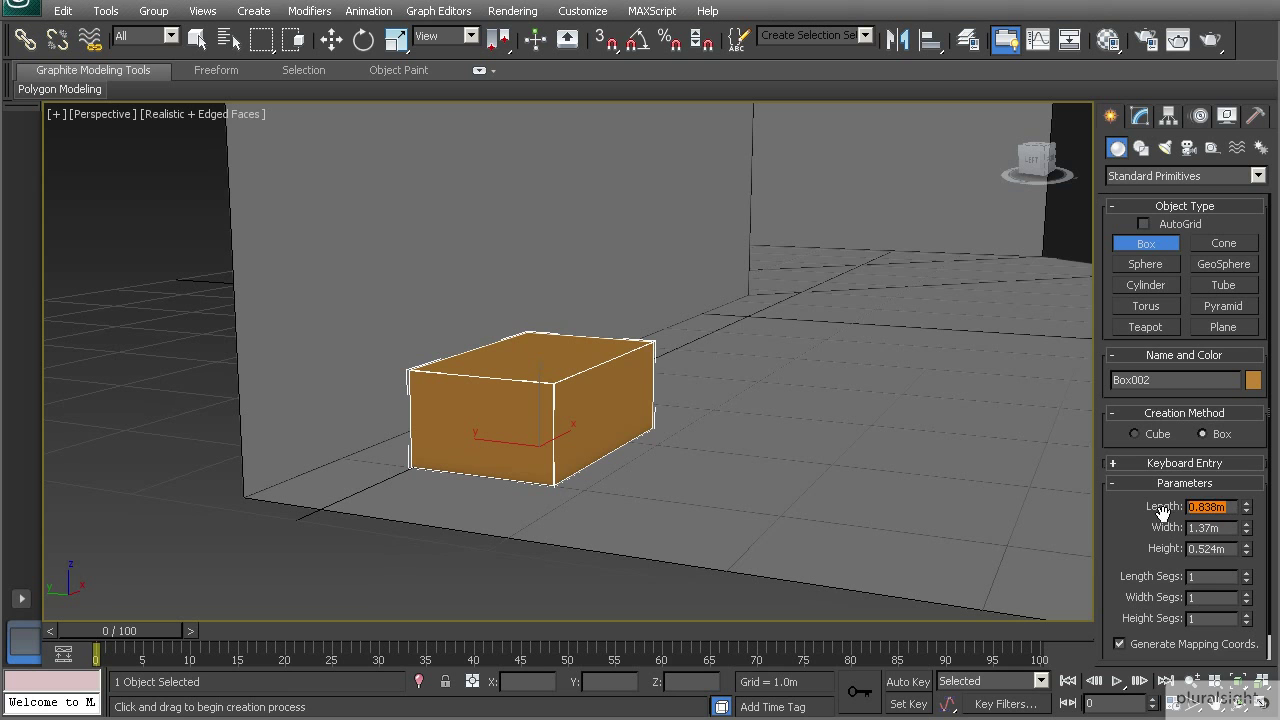
{"action": "type", "text": "1"}
{"action": "key", "text": "Return"}
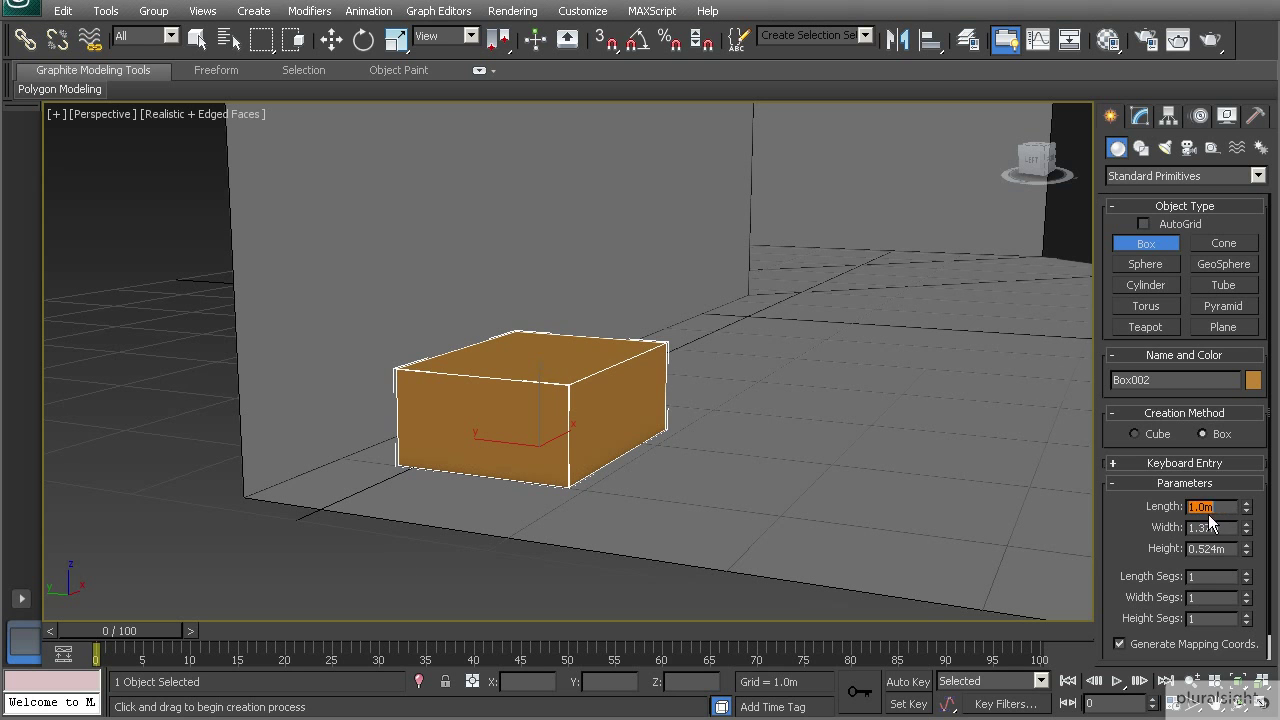
{"action": "type", "text": "0.8"}
{"action": "key", "text": "Return"}
{"action": "key", "text": "Tab"}
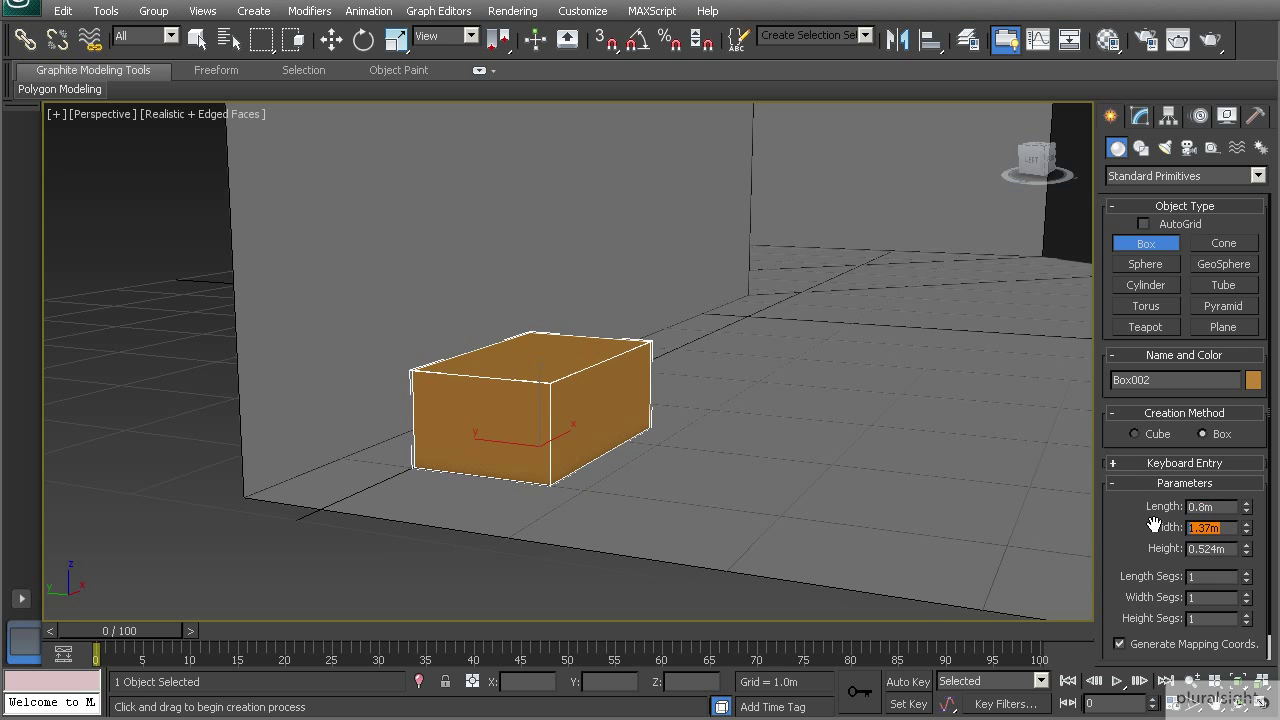
{"action": "type", "text": "1.4"}
{"action": "key", "text": "Return"}
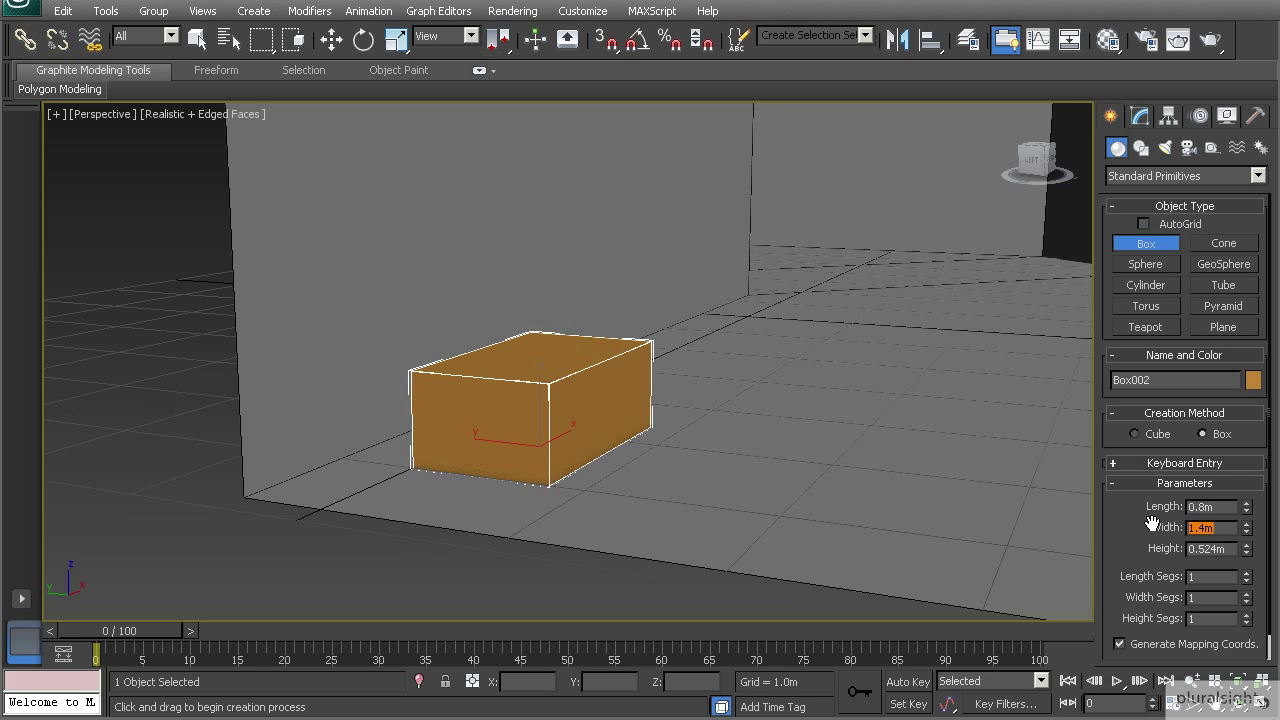
{"action": "middle_click_drag", "start_coordinate": [743, 463], "coordinate": [885, 490], "text": "alt"}
{"action": "left_click_drag", "start_coordinate": [1233, 551], "coordinate": [1172, 550]}
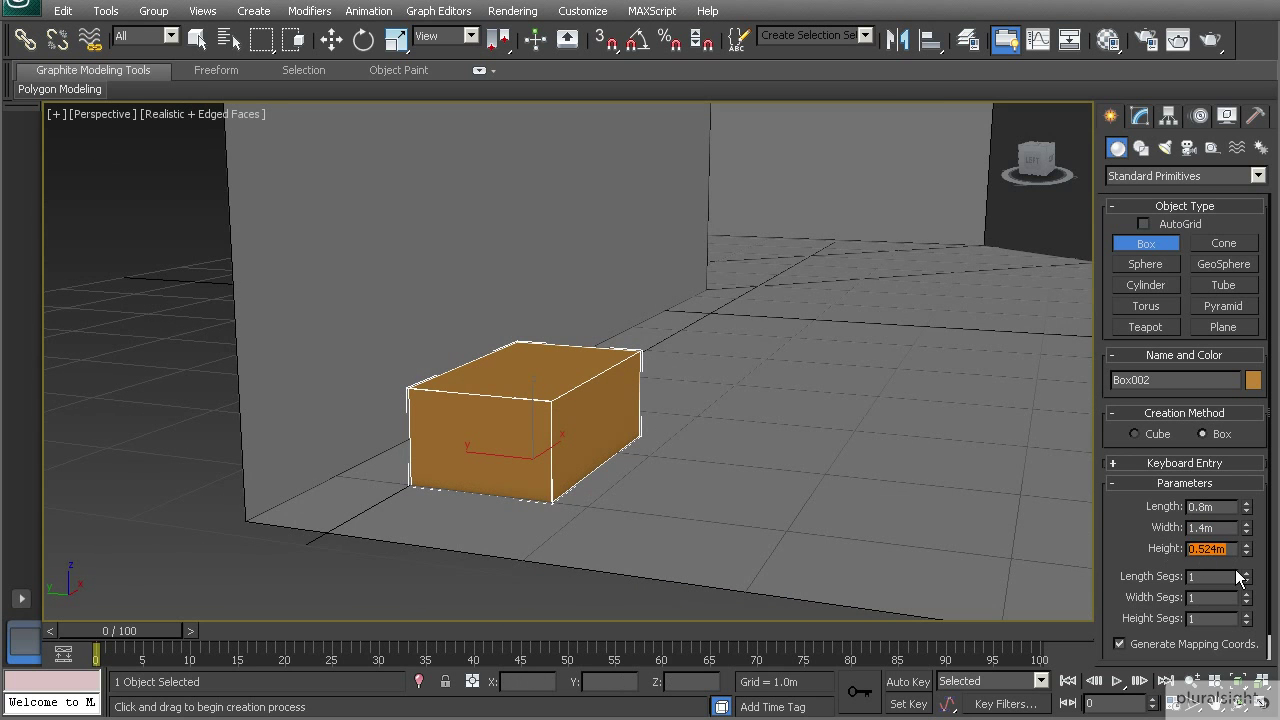
{"action": "type", "text": "1"}
{"action": "key", "text": "Return"}
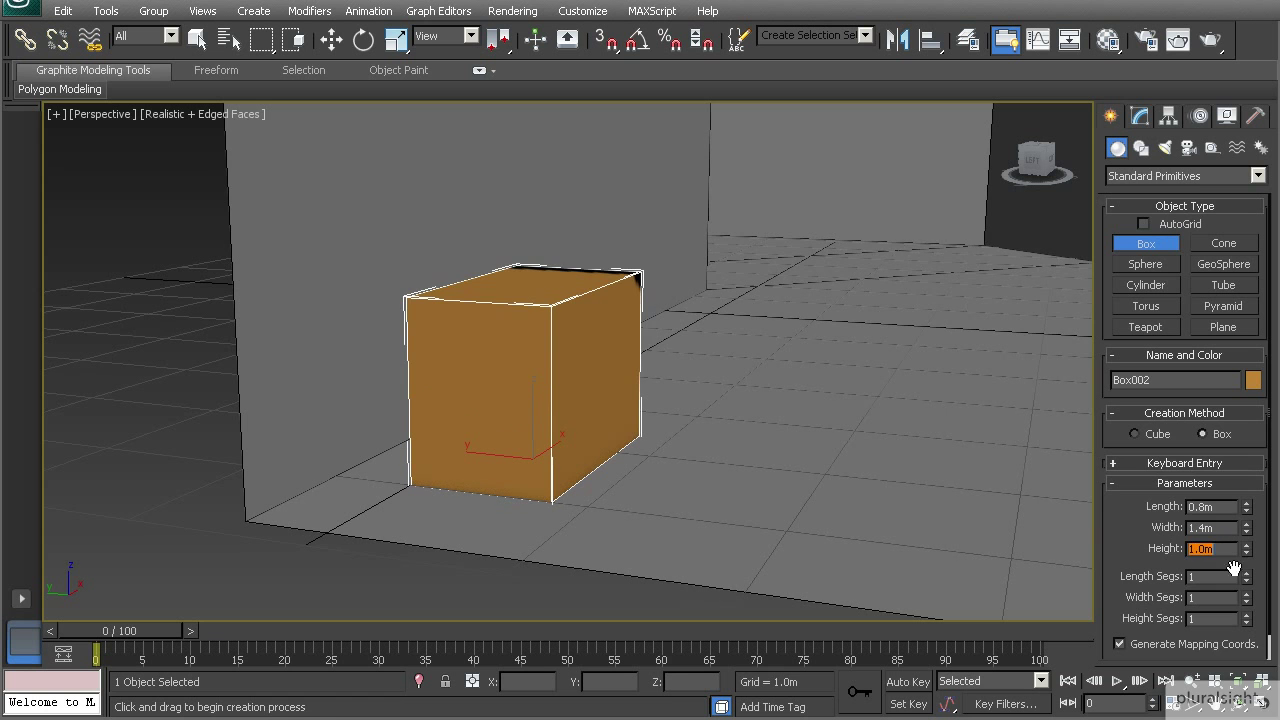
Step: Move the box into the corner between the corridor's side wall and ceiling, at about Y 0.07 m and Z 2 m
{"action": "key", "text": "w"}
{"action": "middle_click_drag", "start_coordinate": [547, 357], "coordinate": [565, 449], "text": "alt"}
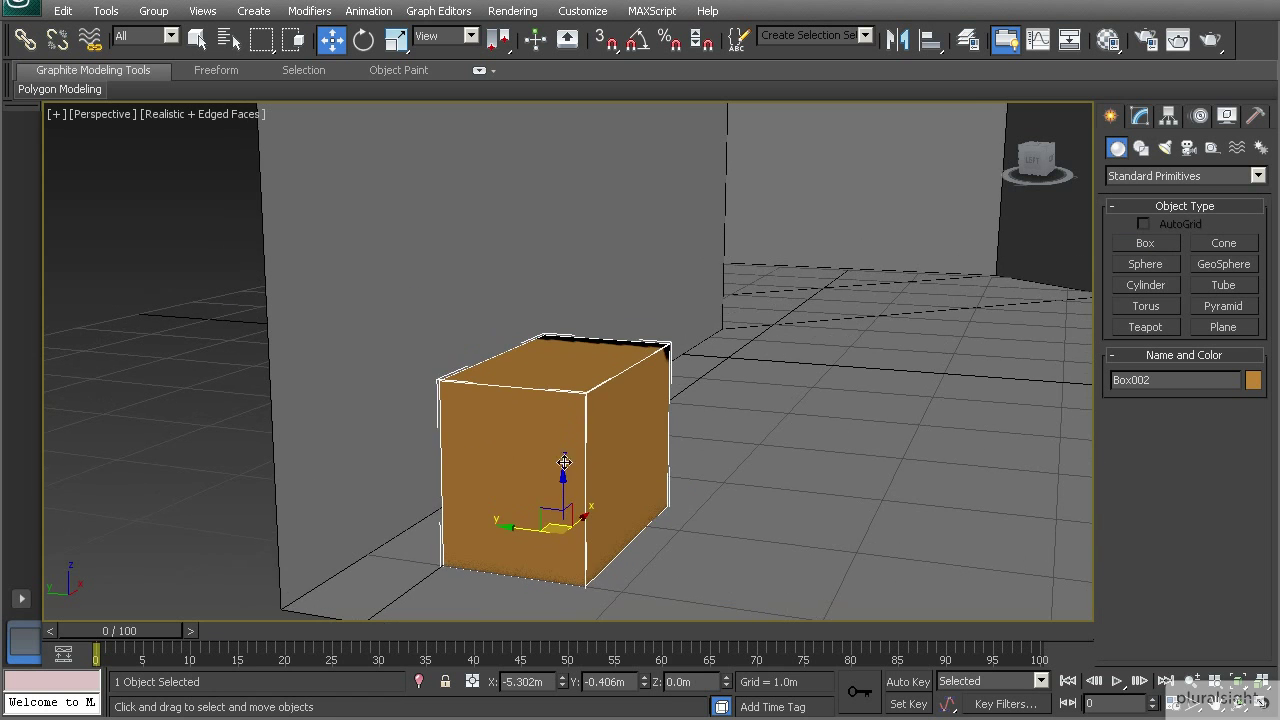
{"action": "left_click_drag", "start_coordinate": [523, 521], "coordinate": [489, 240]}
{"action": "middle_click_drag", "start_coordinate": [500, 255], "coordinate": [517, 348], "text": "alt"}
{"action": "left_click_drag", "start_coordinate": [533, 418], "coordinate": [534, 353]}
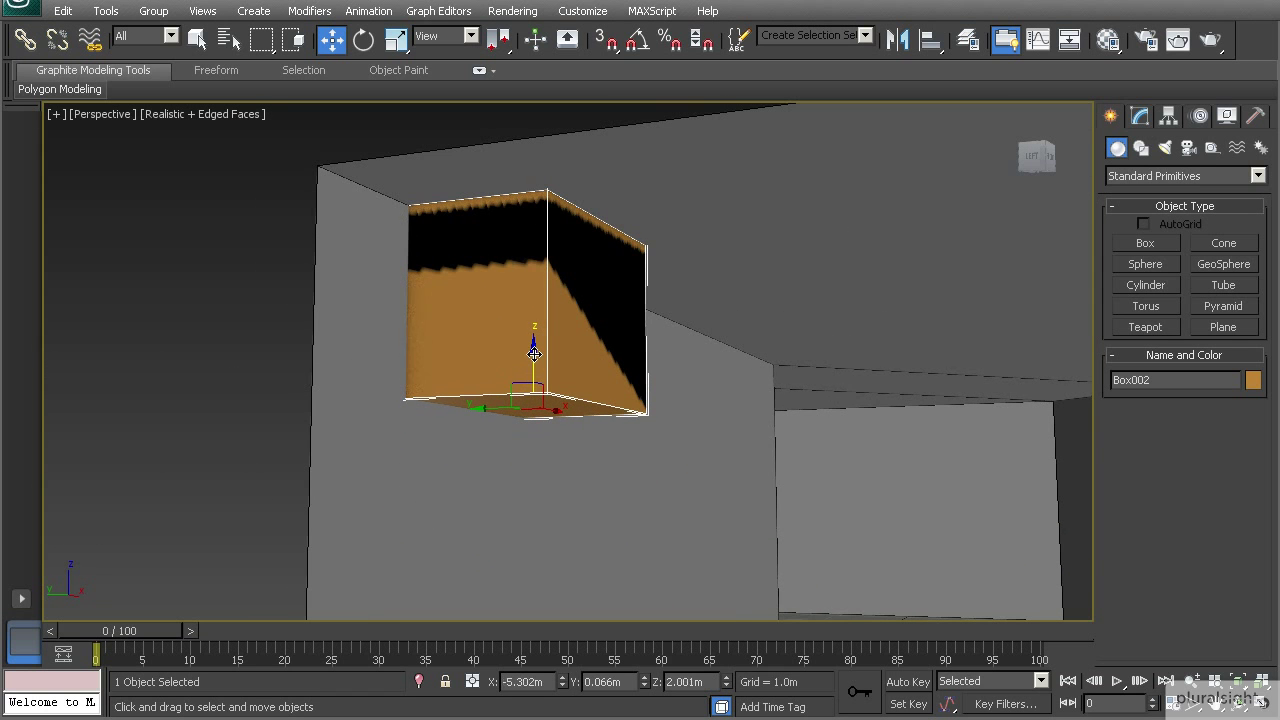
Step: Switch the viewport display to Shaded and convert the box to an Editable Poly
{"action": "left_click", "coordinate": [157, 117]}
{"action": "left_click", "coordinate": [180, 151]}
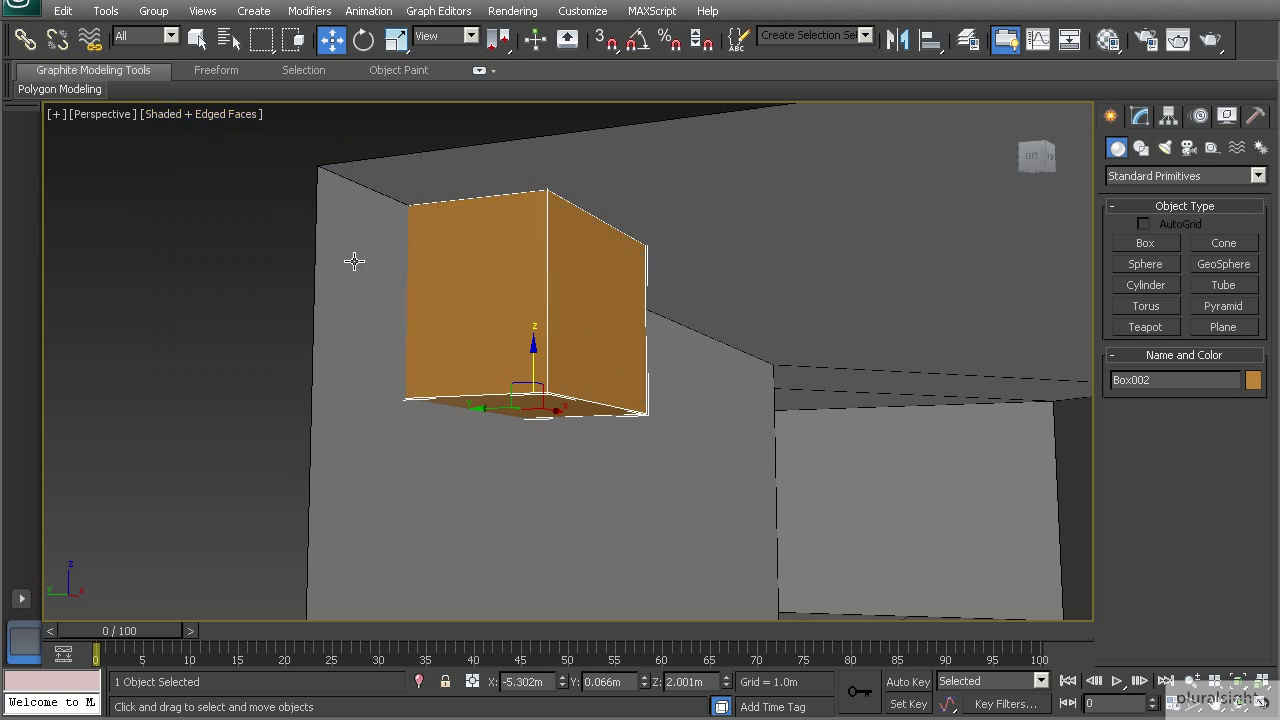
{"action": "middle_click_drag", "start_coordinate": [527, 292], "coordinate": [548, 368], "text": "alt"}
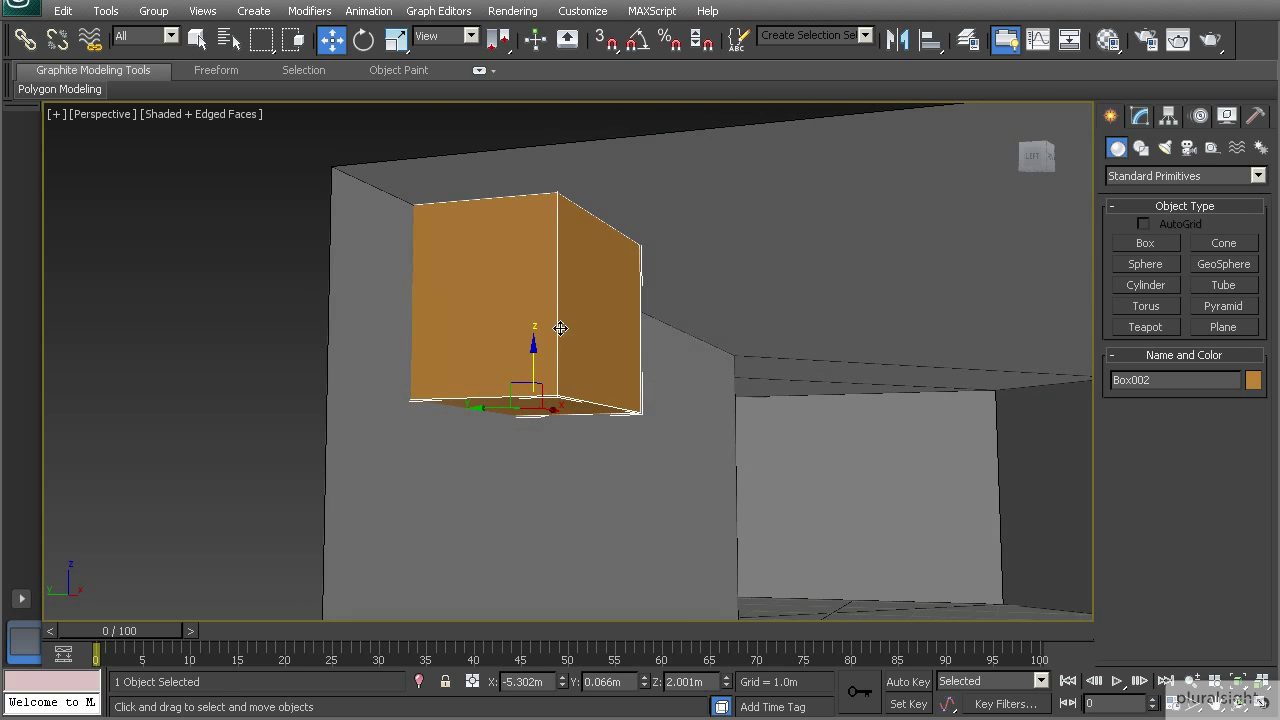
{"action": "right_click", "coordinate": [561, 340]}
{"action": "mouse_move", "coordinate": [641, 512]}
{"action": "left_click", "coordinate": [766, 514]}
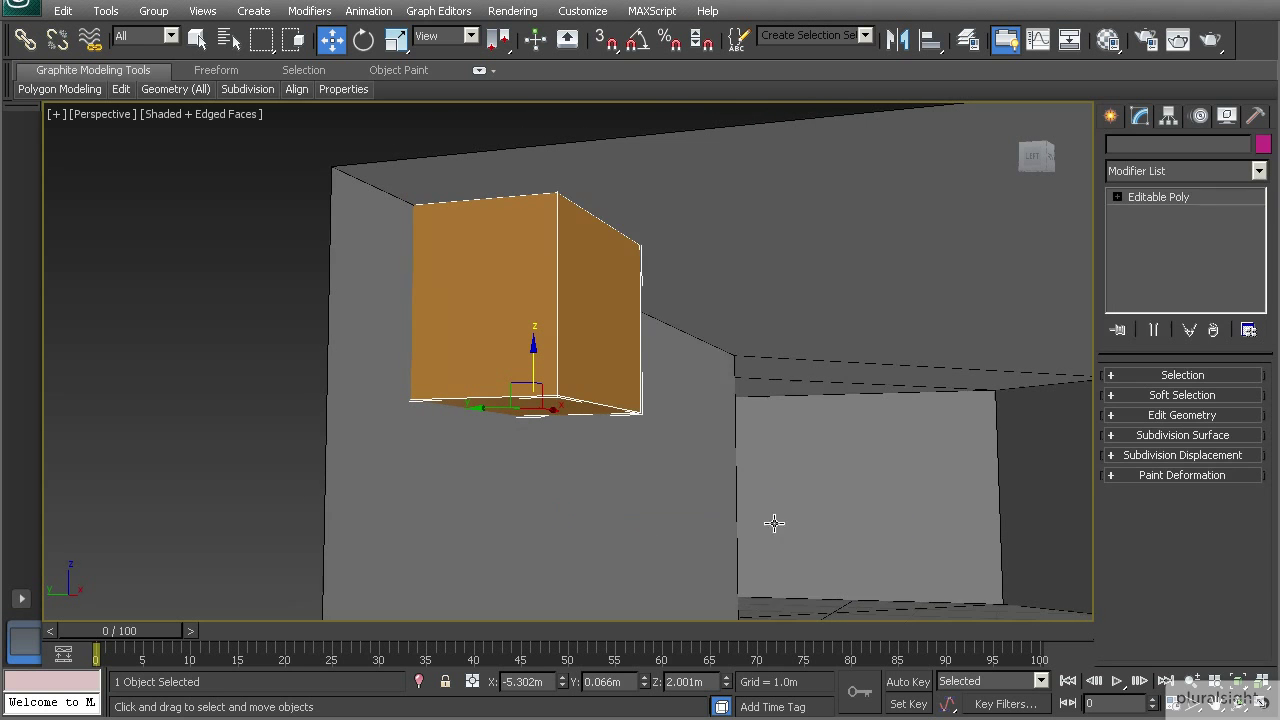
Step: Chamfer the box's long lower edge facing the corridor interior by 0.4 m with 1 segment
{"action": "middle_click_drag", "start_coordinate": [574, 416], "coordinate": [507, 407], "text": "alt"}
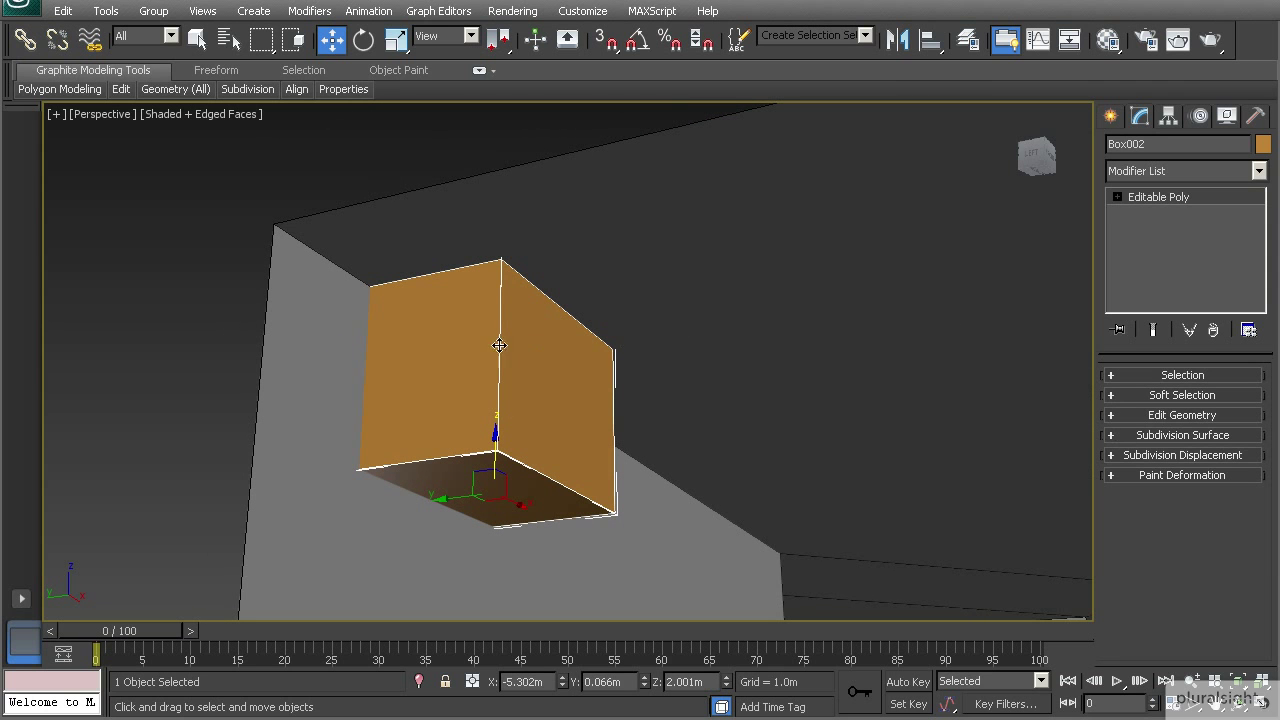
{"action": "left_click", "coordinate": [1130, 377]}
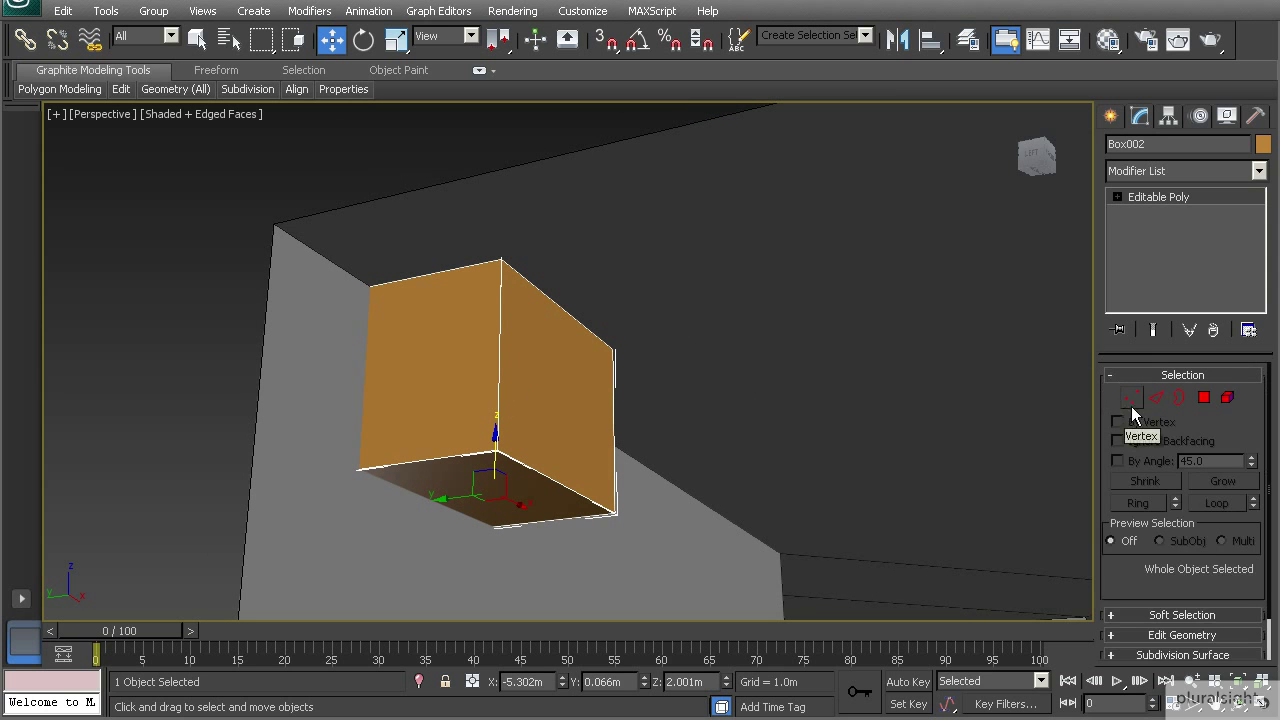
{"action": "left_click", "coordinate": [1151, 401]}
{"action": "middle_click_drag", "start_coordinate": [586, 486], "coordinate": [537, 477], "text": "alt"}
{"action": "left_click", "coordinate": [537, 477]}
{"action": "scroll", "coordinate": [541, 465], "scroll_direction": "up", "scroll_amount": 6}
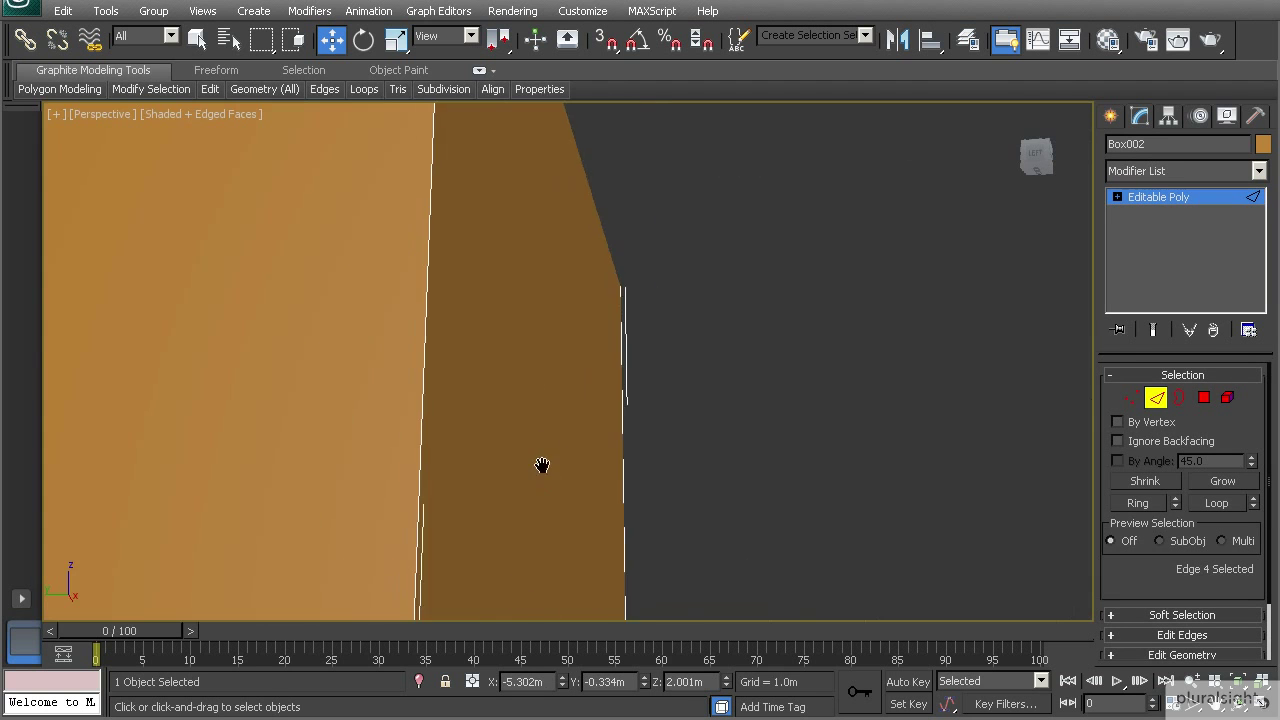
{"action": "scroll", "coordinate": [541, 465], "scroll_direction": "down", "scroll_amount": 6}
{"action": "middle_click_drag", "start_coordinate": [545, 448], "coordinate": [533, 434], "text": "alt"}
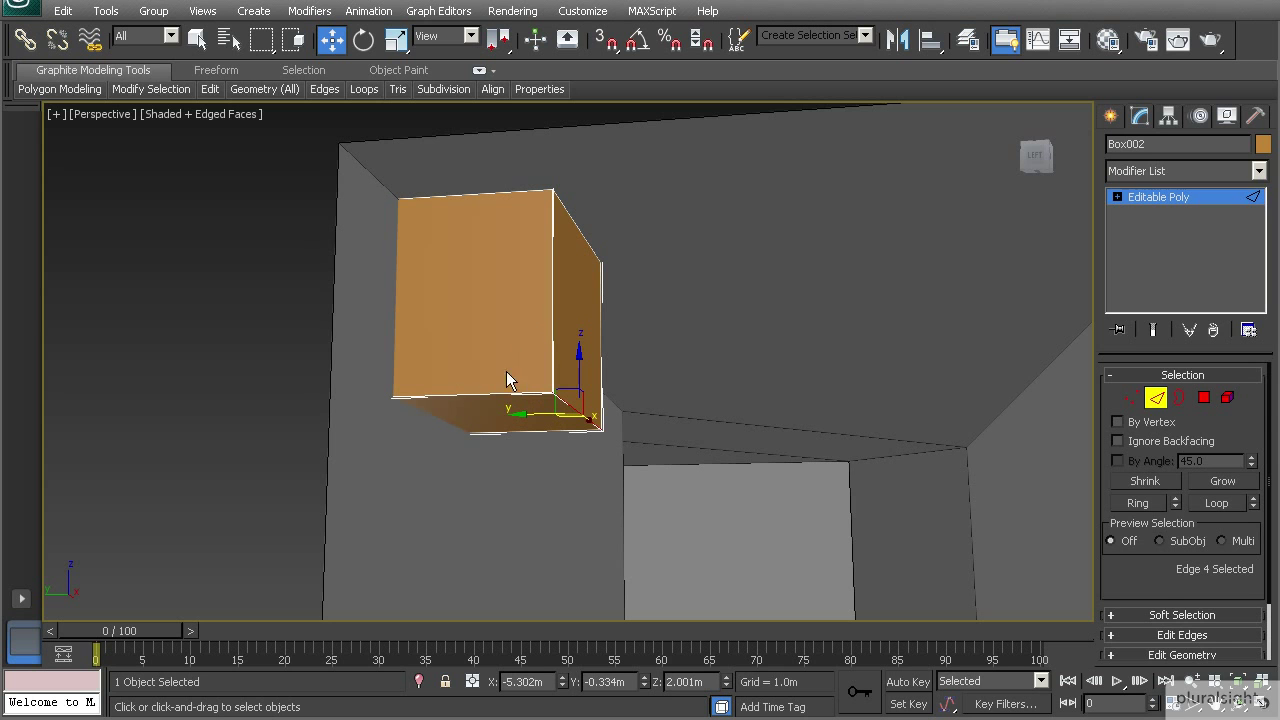
{"action": "scroll", "coordinate": [1140, 560], "scroll_direction": "down", "scroll_amount": 2}
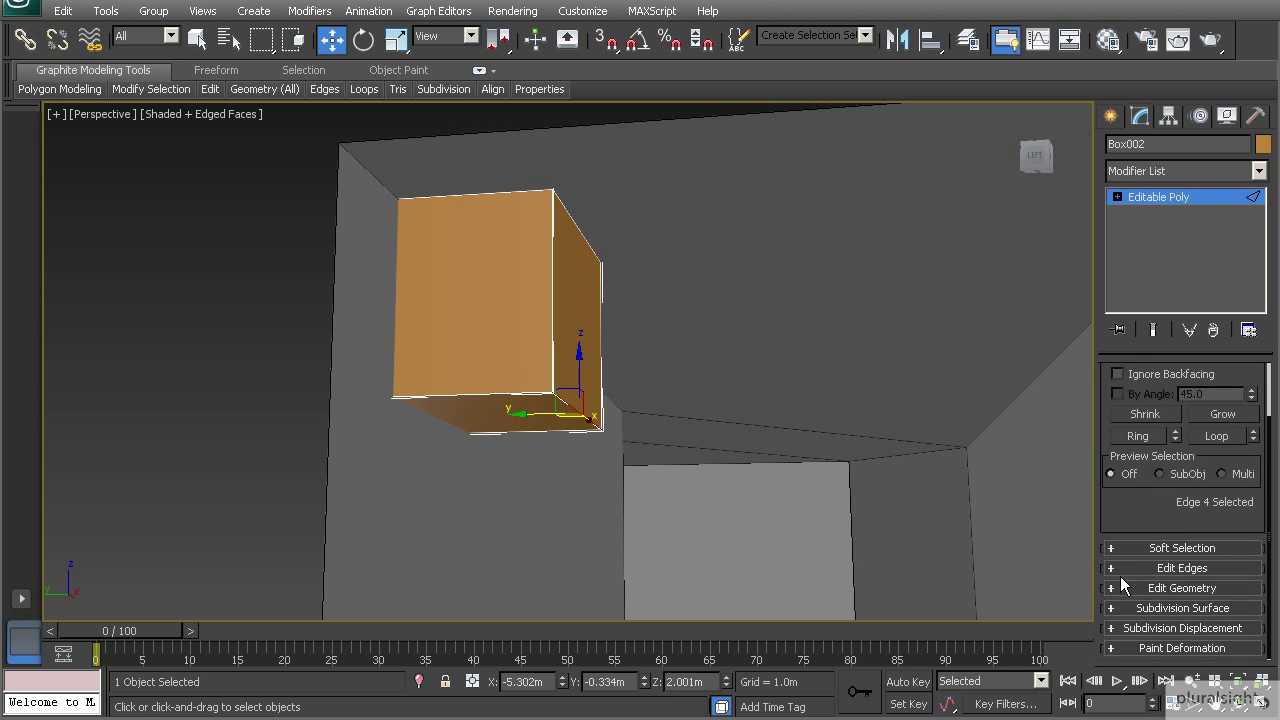
{"action": "left_click", "coordinate": [1116, 568]}
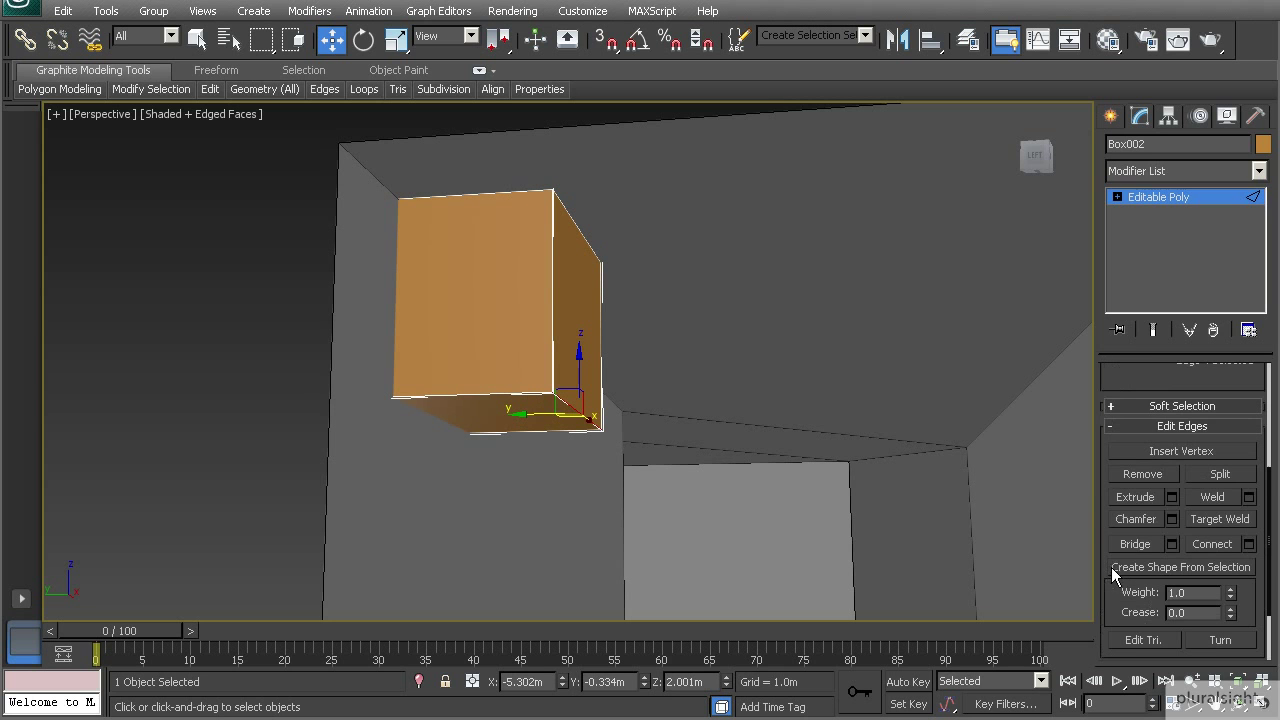
{"action": "left_click", "coordinate": [1172, 520]}
{"action": "scroll", "coordinate": [508, 435], "scroll_direction": "up", "scroll_amount": 4}
{"action": "scroll", "coordinate": [502, 425], "scroll_direction": "down", "scroll_amount": 4}
{"action": "scroll", "coordinate": [572, 385], "scroll_direction": "up", "scroll_amount": 5}
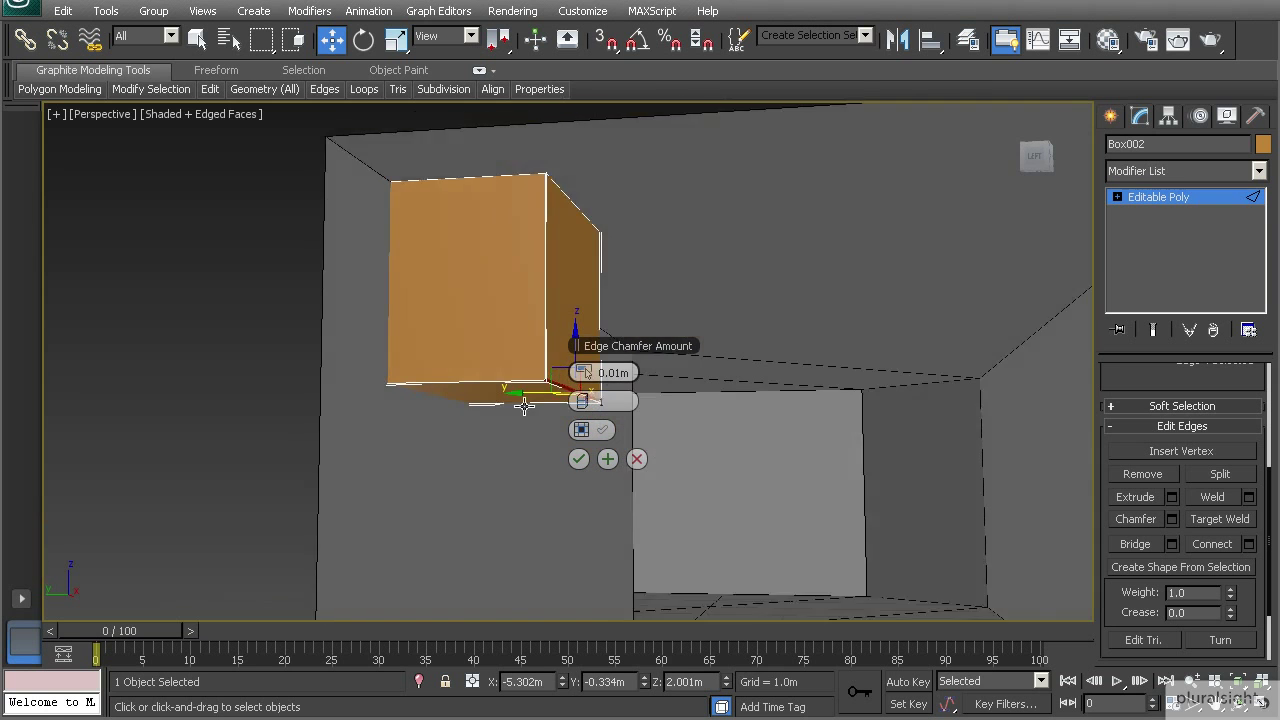
{"action": "left_click_drag", "start_coordinate": [598, 372], "coordinate": [663, 395]}
{"action": "middle_click_drag", "start_coordinate": [444, 354], "coordinate": [443, 403], "text": "alt"}
{"action": "double_click", "coordinate": [628, 372]}
{"action": "type", "text": "0.4"}
{"action": "key", "text": "Return"}
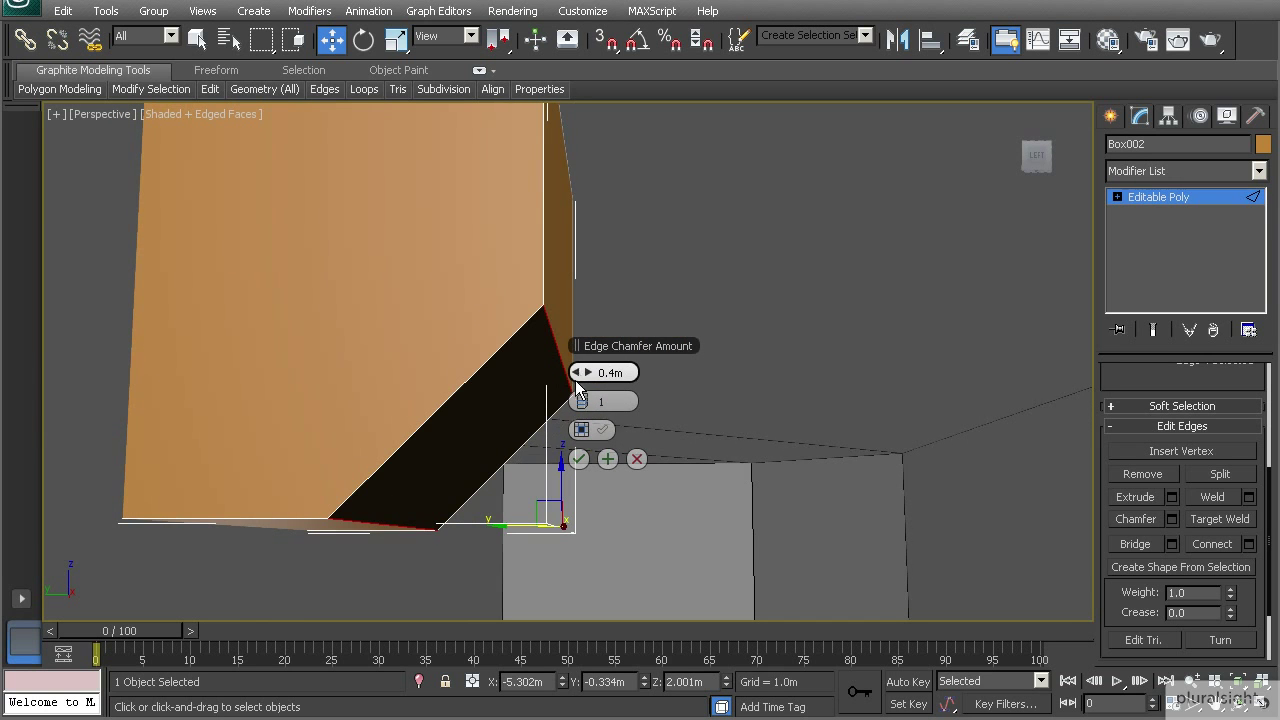
{"action": "left_click", "coordinate": [579, 458]}
Step: Examine the shape of the chamfered box and its sloped underside from several angles and distances
{"action": "mouse_move", "coordinate": [446, 420]}
{"action": "middle_mouse_down", "text": "alt"}
{"action": "mouse_move", "coordinate": [457, 426]}
{"action": "mouse_move", "coordinate": [415, 427]}
{"action": "mouse_move", "coordinate": [426, 435]}
{"action": "middle_mouse_up", "text": "alt"}
{"action": "scroll", "coordinate": [415, 427], "scroll_direction": "down", "scroll_amount": 2}
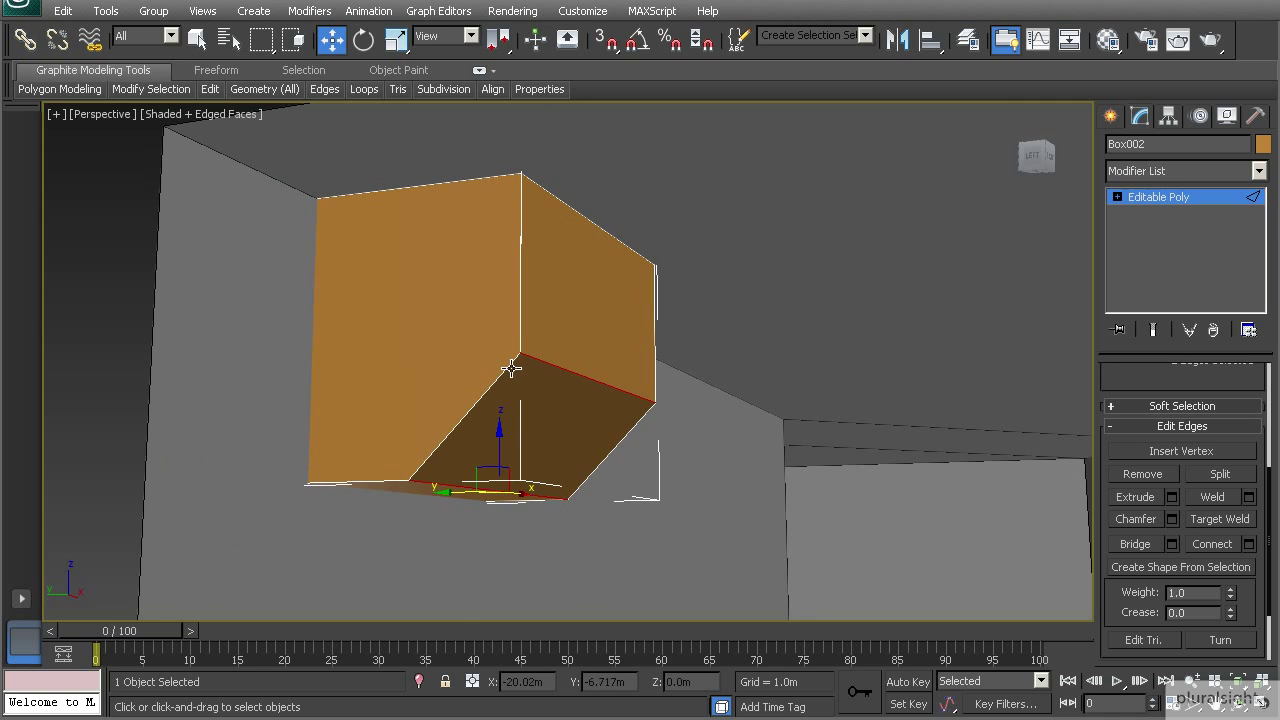
{"action": "middle_click_drag", "start_coordinate": [480, 394], "coordinate": [493, 395], "text": "alt"}
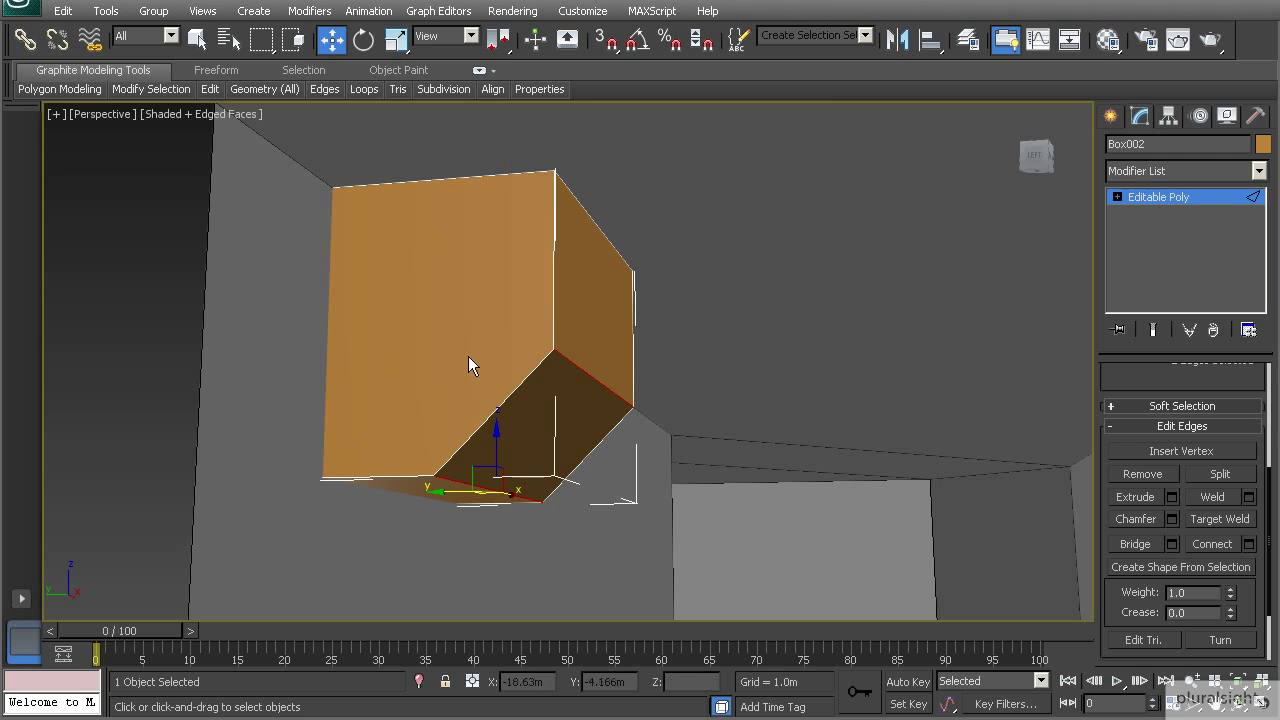
{"action": "middle_click_drag", "start_coordinate": [470, 278], "coordinate": [460, 332], "text": "alt"}
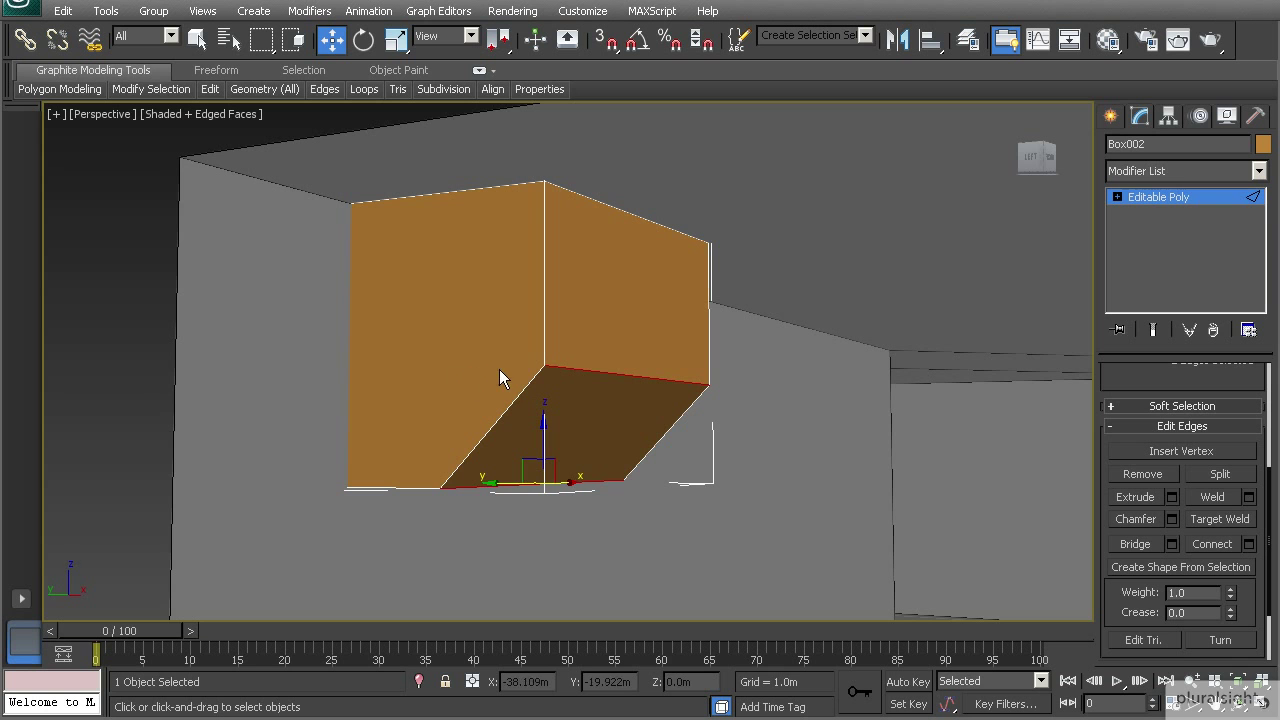
{"action": "middle_click_drag", "start_coordinate": [444, 371], "coordinate": [473, 378], "text": "alt"}
{"action": "scroll", "coordinate": [475, 375], "scroll_direction": "up", "scroll_amount": 2}
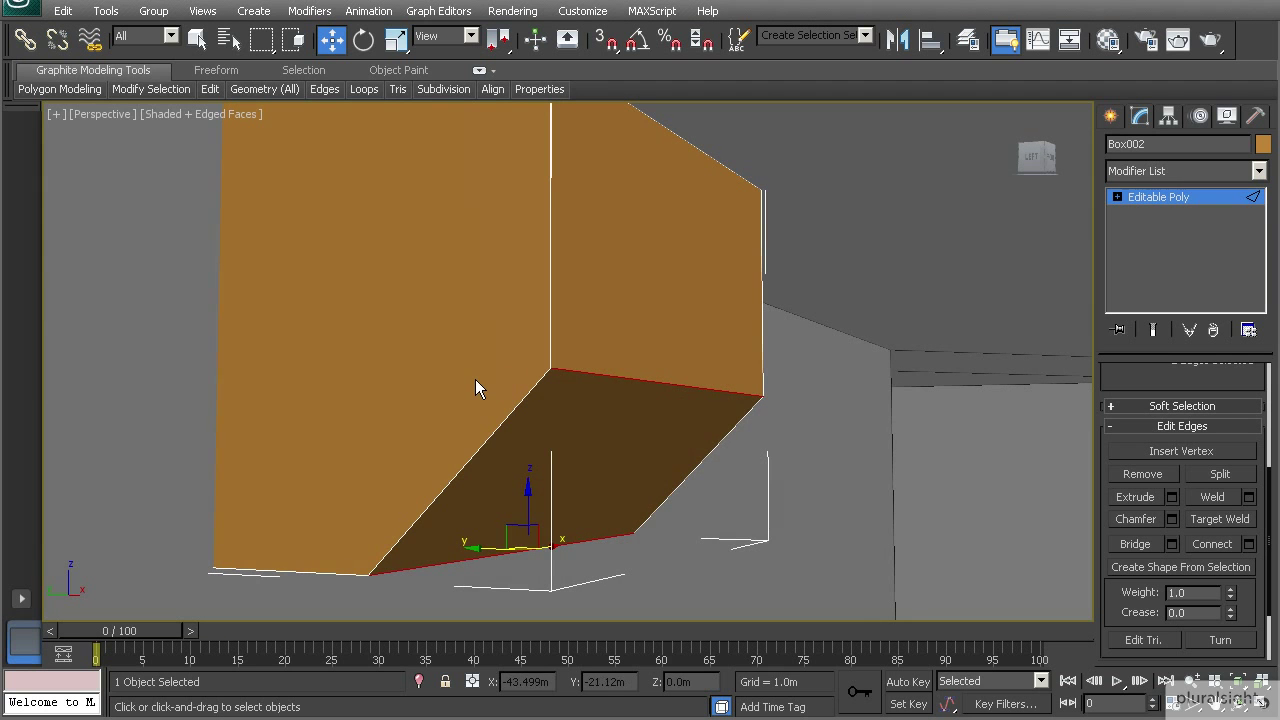
{"action": "scroll", "coordinate": [492, 372], "scroll_direction": "down", "scroll_amount": 3}
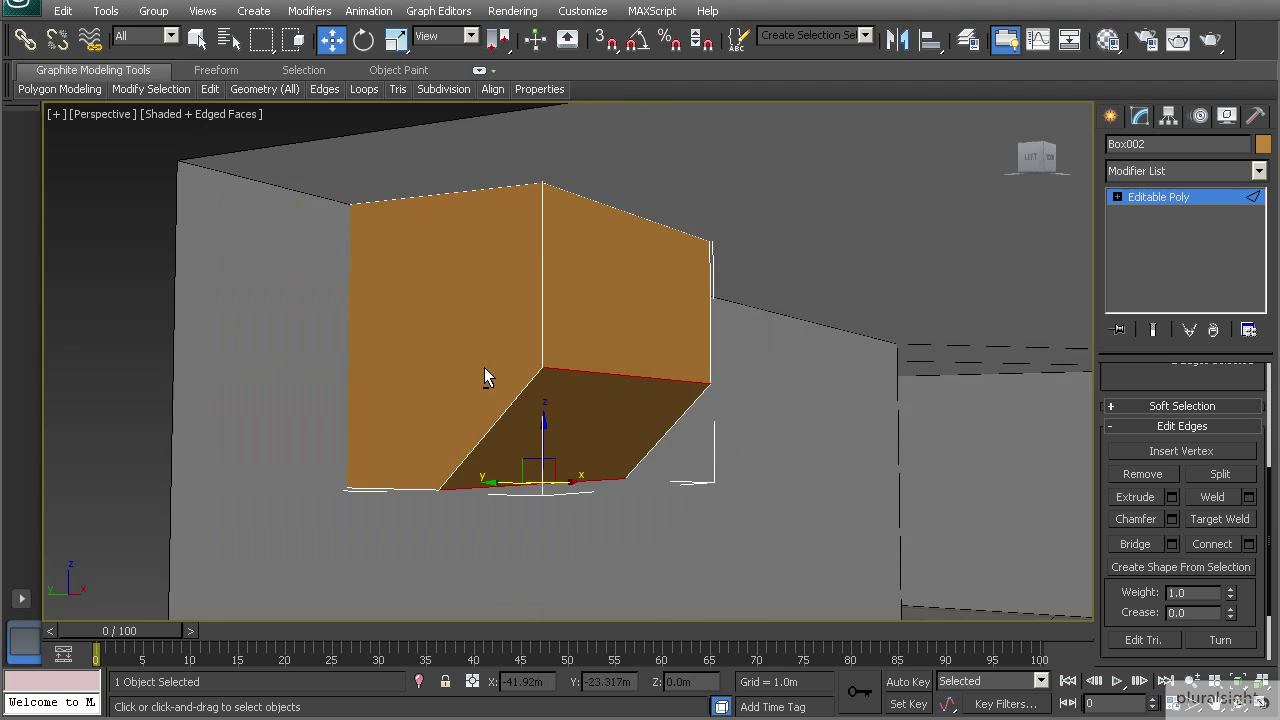
{"action": "middle_click_drag", "start_coordinate": [484, 367], "coordinate": [476, 368], "text": "alt"}
{"action": "middle_click_drag", "start_coordinate": [532, 331], "coordinate": [534, 340], "text": "alt"}
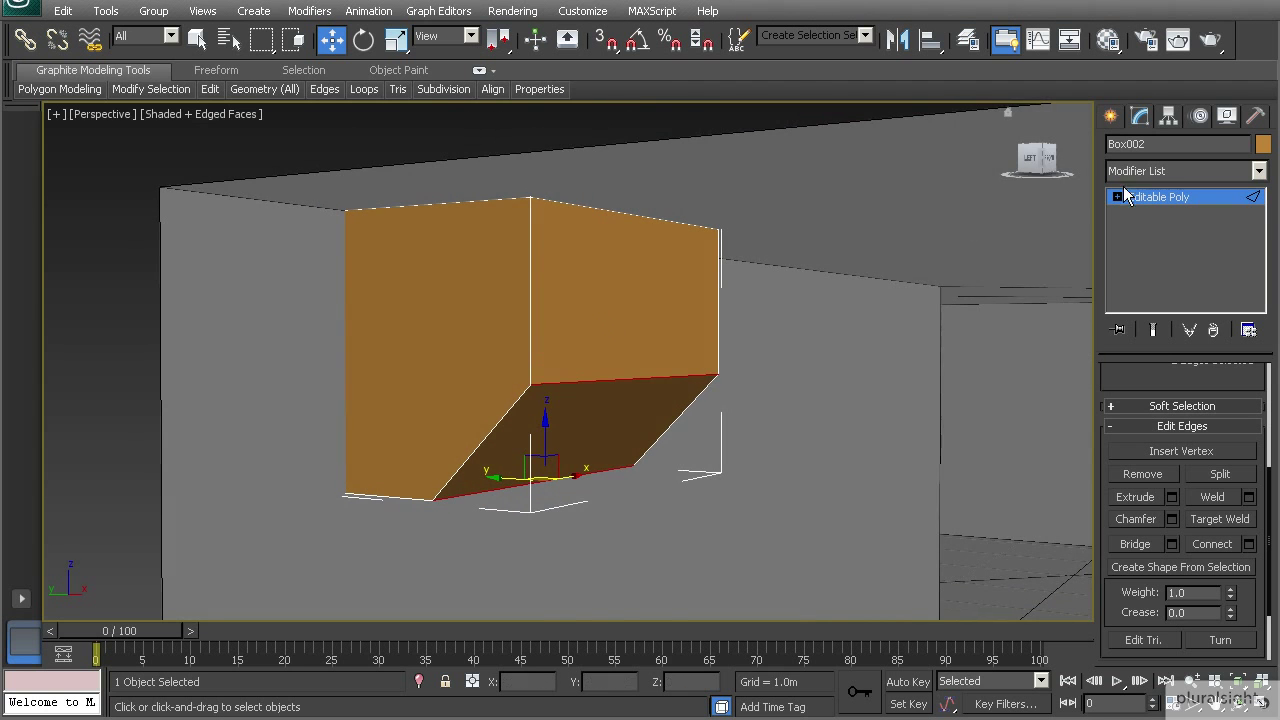
Step: Select the vertical and sloped edges at both ends of the box, leaving the short bottom edges out of the selection
{"action": "middle_click_drag", "start_coordinate": [490, 414], "coordinate": [588, 376], "text": "alt"}
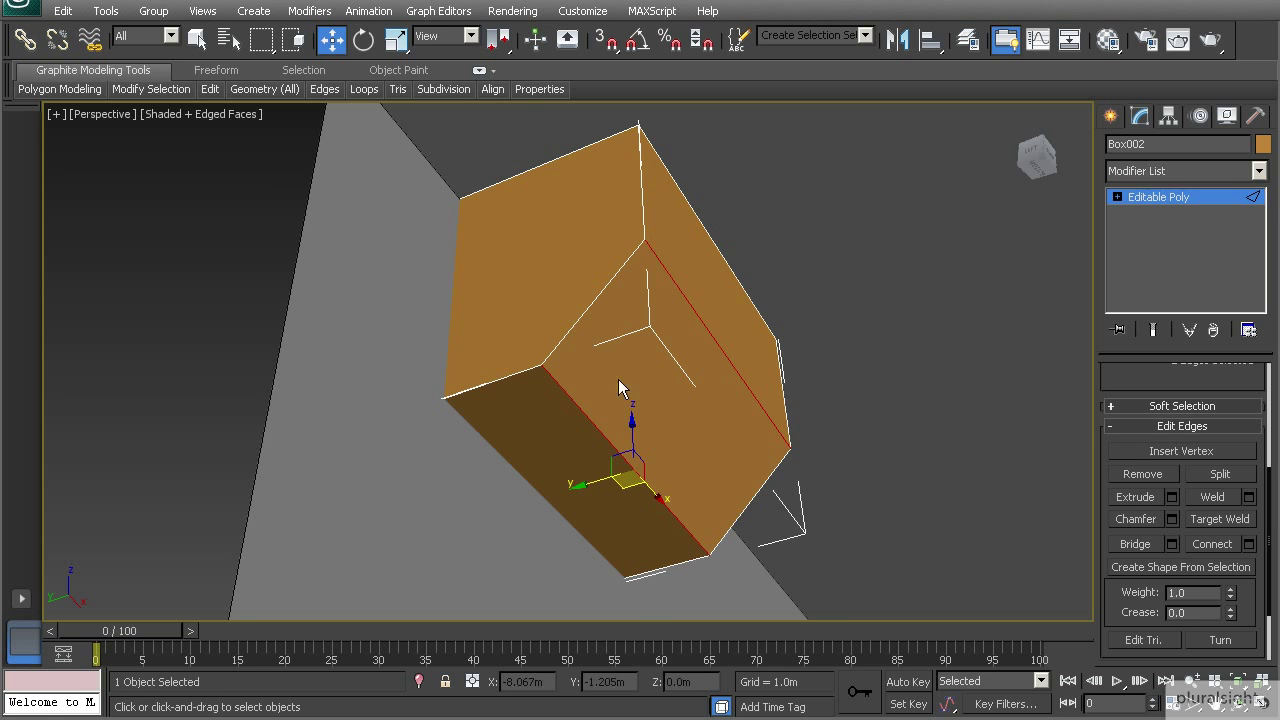
{"action": "middle_click_drag", "start_coordinate": [668, 369], "coordinate": [633, 373], "text": "alt"}
{"action": "left_click", "coordinate": [595, 340]}
{"action": "left_click", "coordinate": [629, 266], "text": "ctrl"}
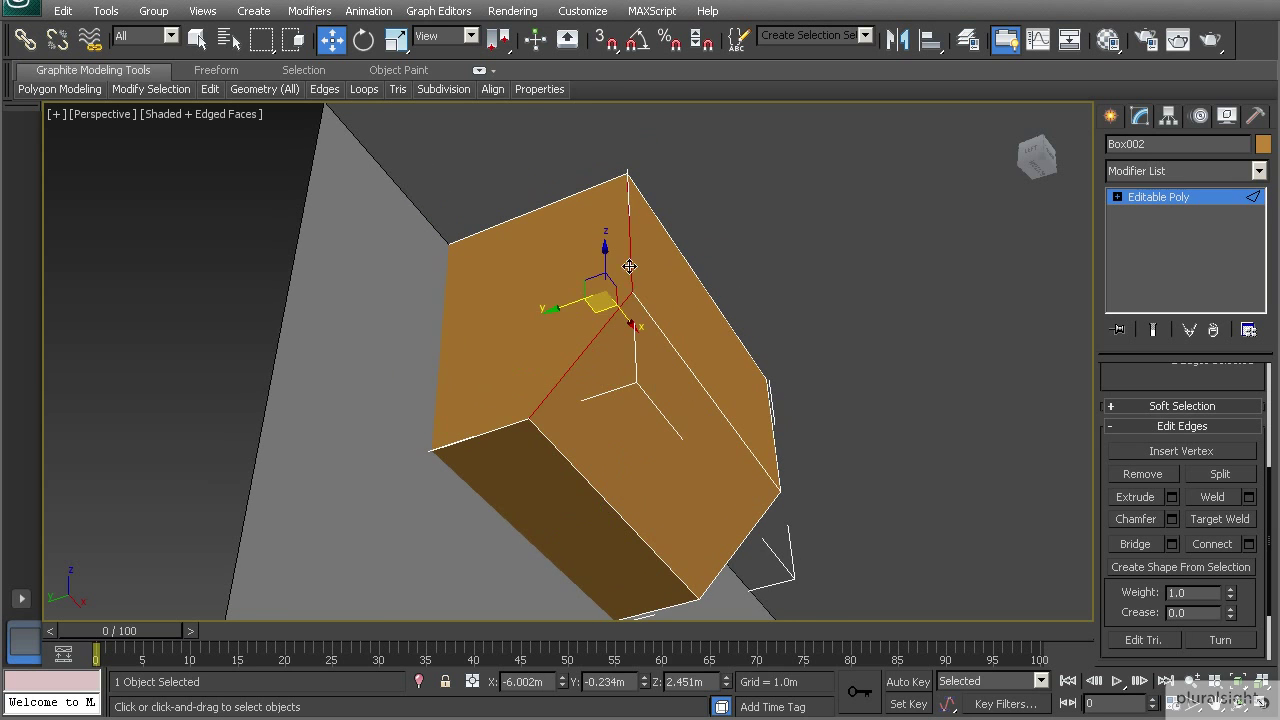
{"action": "left_click", "coordinate": [500, 429], "text": "ctrl"}
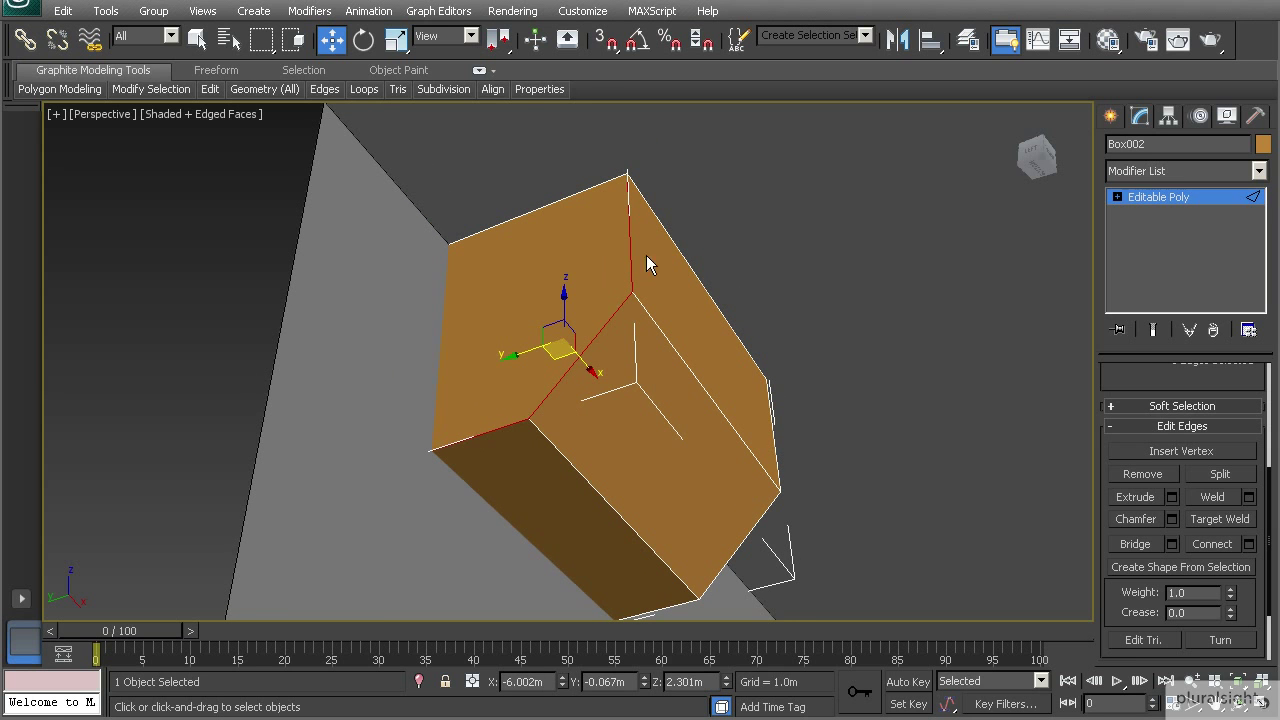
{"action": "middle_click_drag", "start_coordinate": [527, 404], "coordinate": [691, 419], "text": "alt"}
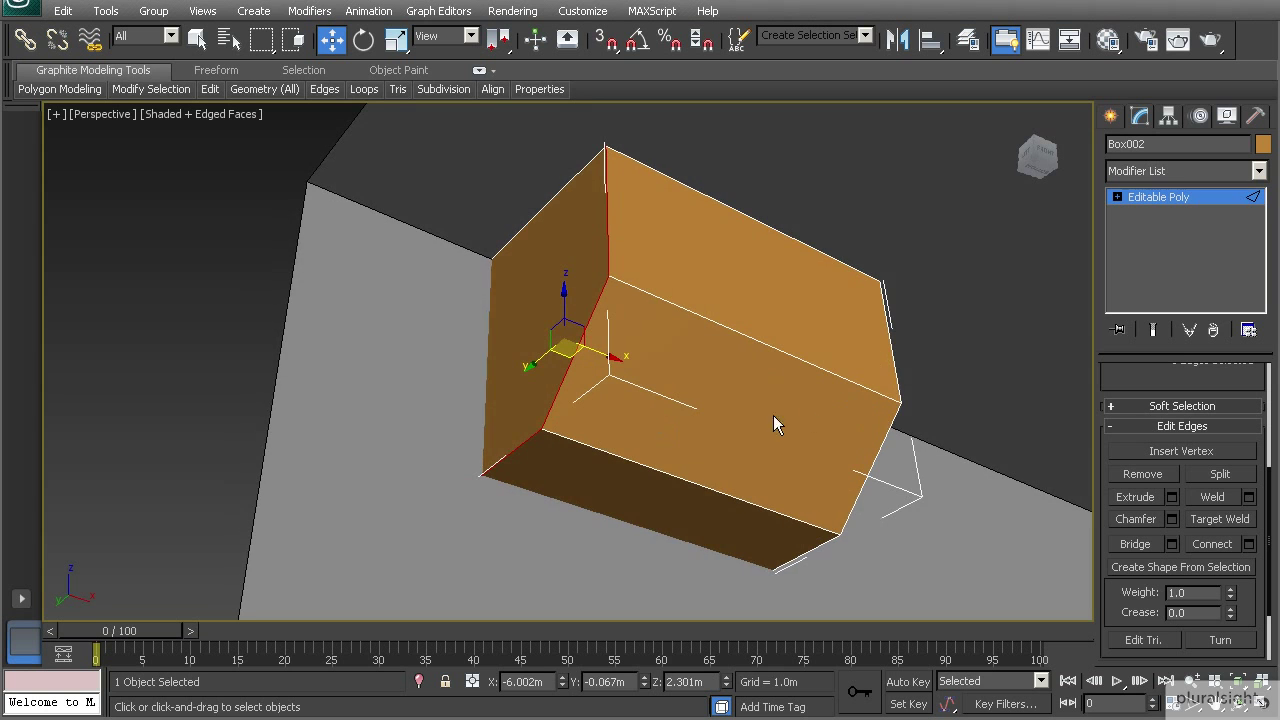
{"action": "left_click", "coordinate": [897, 373], "text": "ctrl"}
{"action": "left_click", "coordinate": [851, 504], "text": "ctrl"}
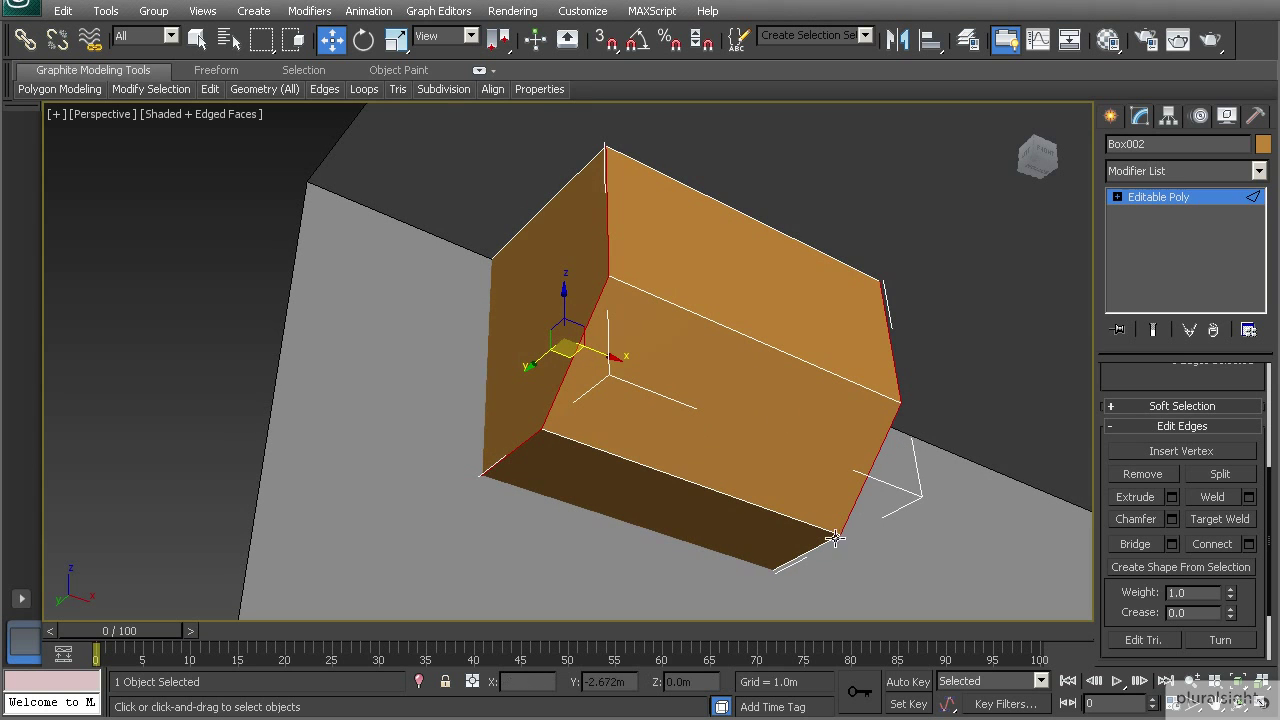
{"action": "middle_click_drag", "start_coordinate": [680, 484], "coordinate": [709, 446], "text": "alt"}
{"action": "left_click", "coordinate": [556, 356], "text": "alt"}
{"action": "middle_click_drag", "start_coordinate": [608, 402], "coordinate": [773, 591], "text": "alt"}
{"action": "left_click", "coordinate": [773, 591], "text": "alt"}
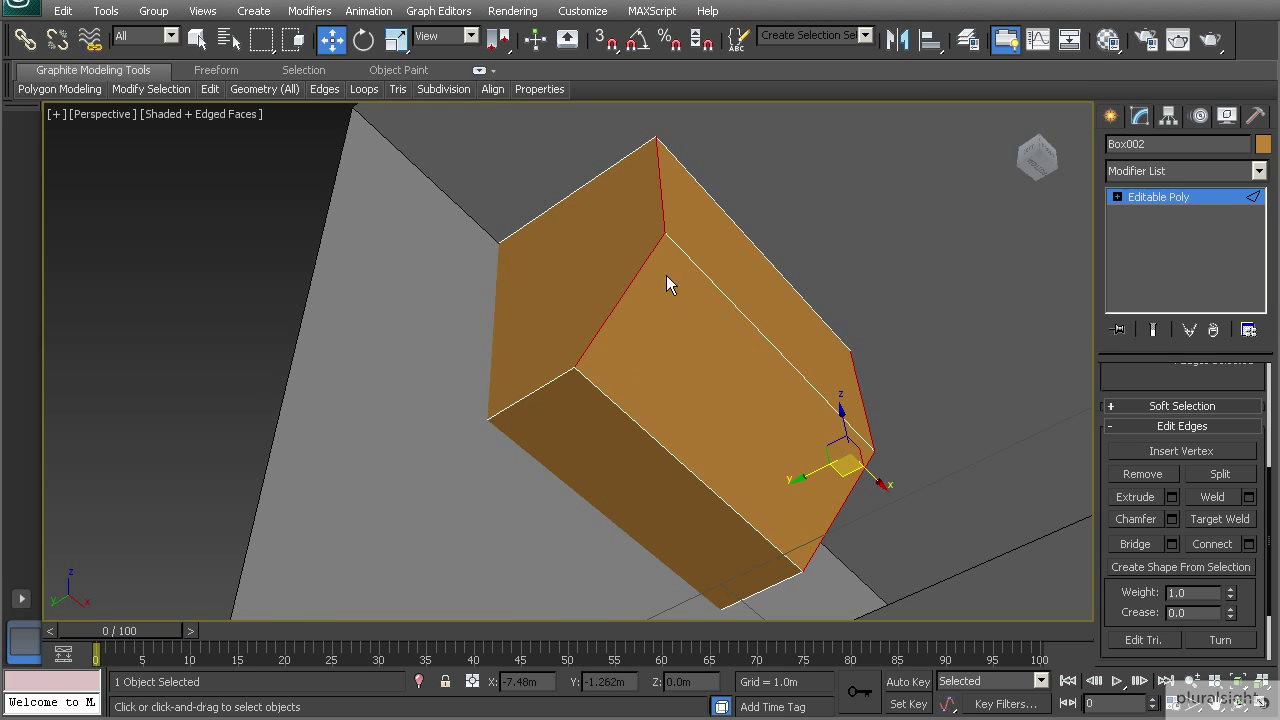
{"action": "middle_click_drag", "start_coordinate": [628, 346], "coordinate": [688, 395], "text": "alt"}
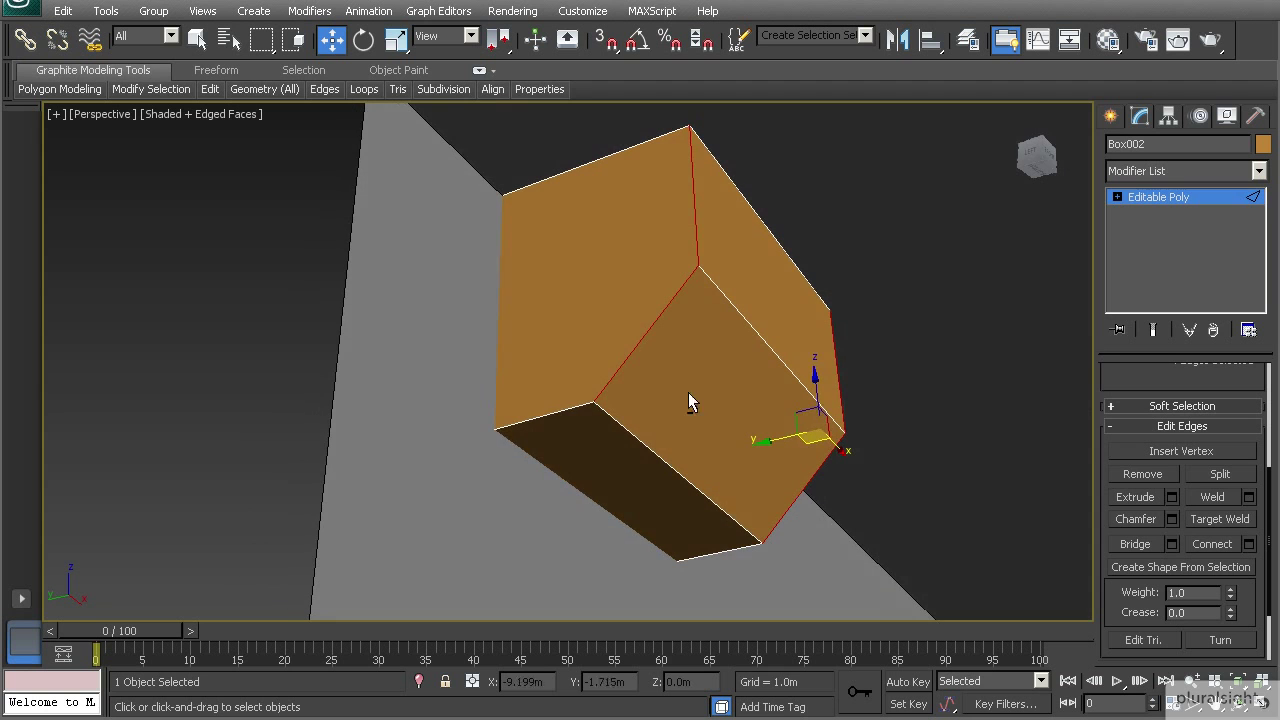
Step: Start a chamfer on the selected end edges of the box with an amount of 0.1 m
{"action": "left_click", "coordinate": [1172, 519]}
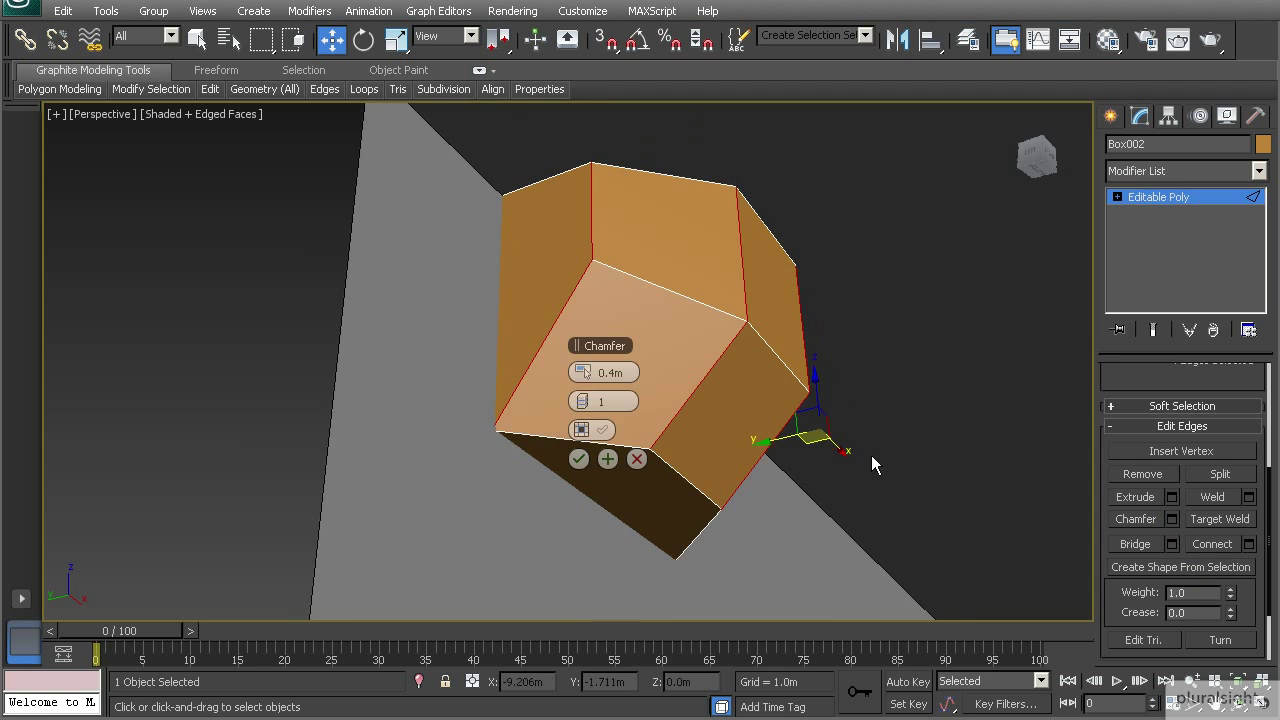
{"action": "left_click_drag", "start_coordinate": [580, 372], "coordinate": [449, 357]}
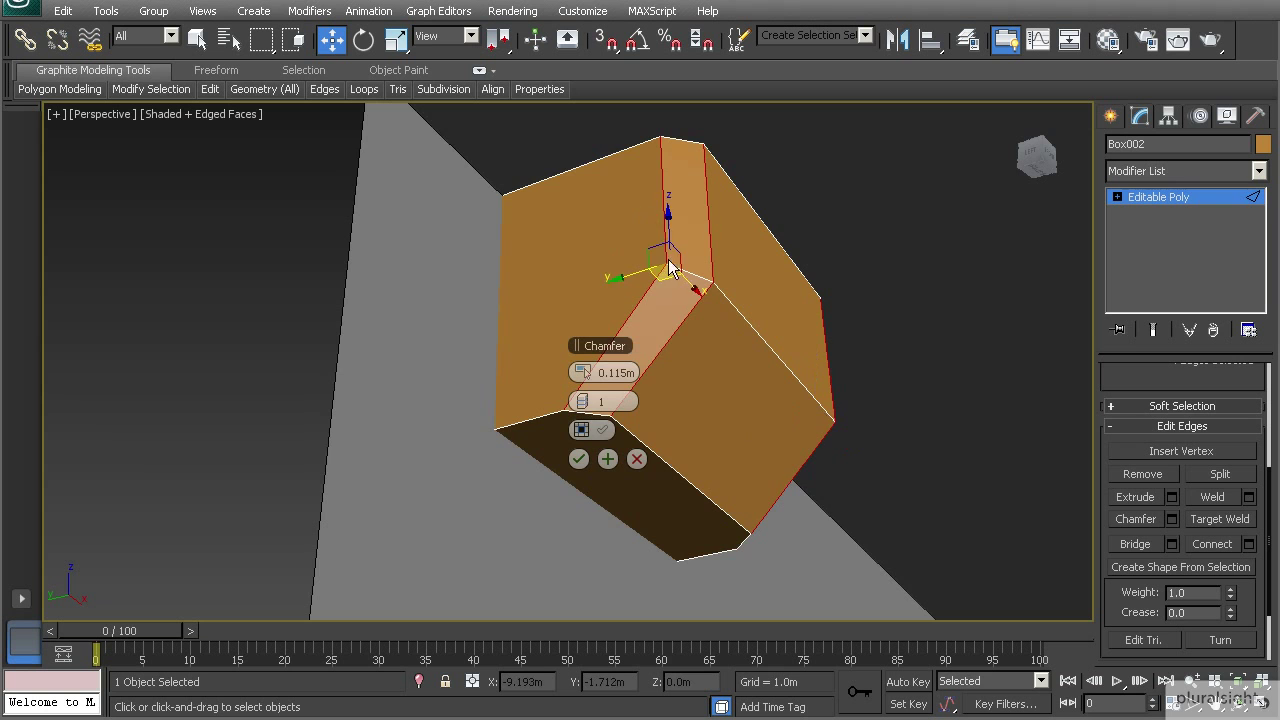
{"action": "middle_click_drag", "start_coordinate": [683, 338], "coordinate": [645, 341], "text": "alt"}
{"action": "left_click", "coordinate": [604, 371]}
{"action": "type", "text": ".1"}
{"action": "key", "text": "Return"}
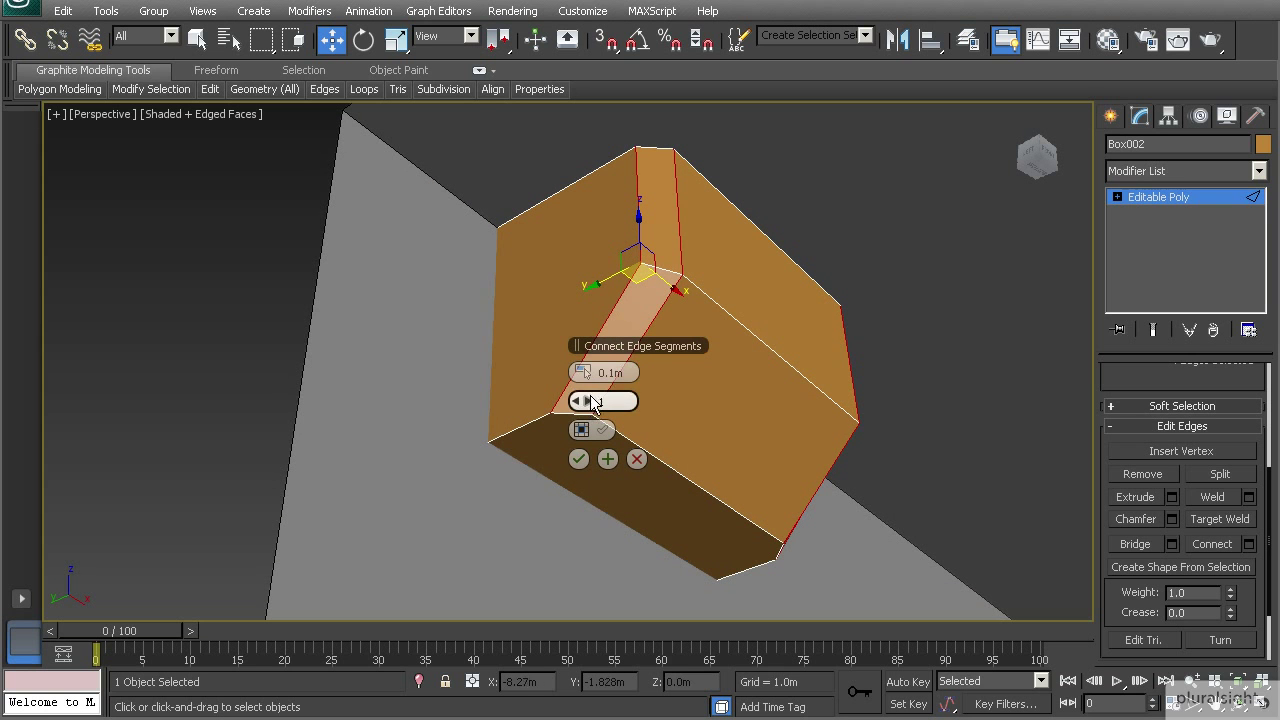
Step: Set the edge chamfer to 2 segments and apply it to the box
{"action": "left_click", "coordinate": [590, 400]}
{"action": "middle_click_drag", "start_coordinate": [526, 386], "coordinate": [576, 342], "text": "alt"}
{"action": "middle_click_drag", "start_coordinate": [575, 390], "coordinate": [641, 280], "text": "alt"}
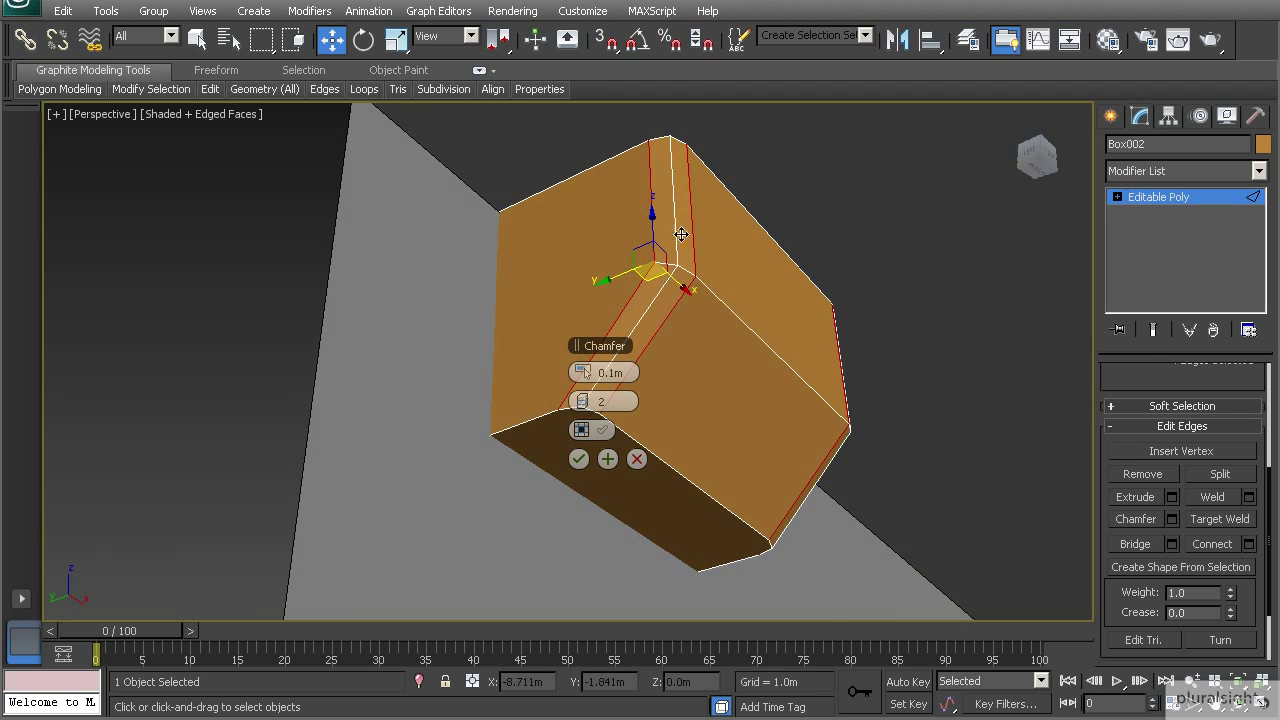
{"action": "middle_click_drag", "start_coordinate": [660, 335], "coordinate": [590, 370], "text": "alt"}
{"action": "middle_click_drag", "start_coordinate": [697, 315], "coordinate": [757, 286]}
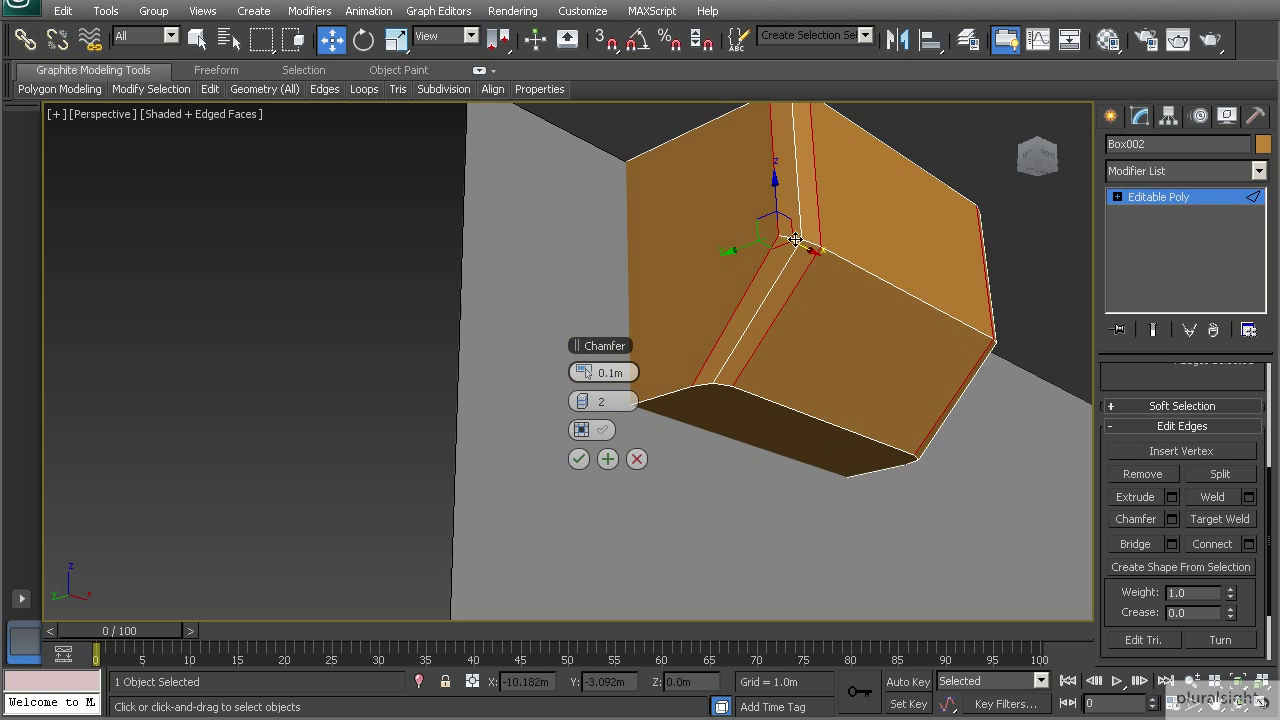
{"action": "middle_click_drag", "start_coordinate": [815, 260], "coordinate": [787, 277], "text": "alt"}
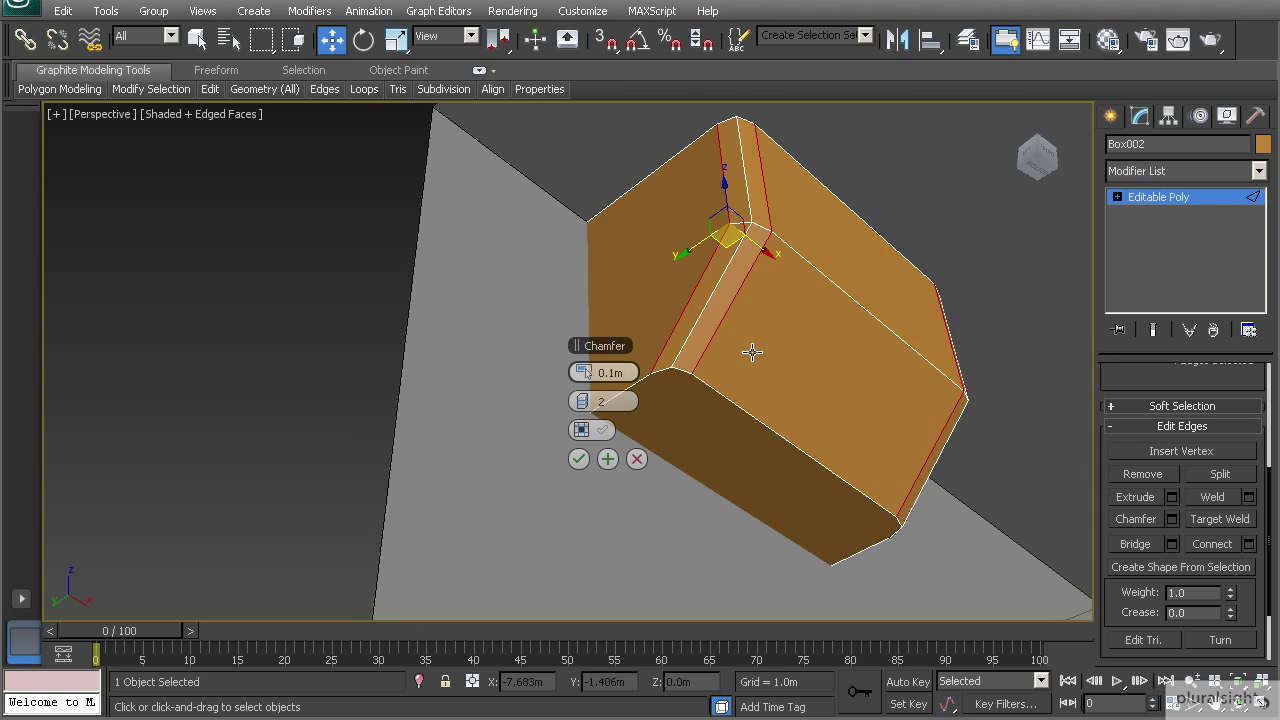
{"action": "left_click", "coordinate": [577, 459]}
{"action": "mouse_move", "coordinate": [670, 427]}
{"action": "middle_mouse_down"}
{"action": "mouse_move", "coordinate": [614, 429]}
{"action": "mouse_move", "coordinate": [622, 407]}
{"action": "mouse_move", "coordinate": [632, 421]}
{"action": "mouse_move", "coordinate": [660, 410]}
{"action": "middle_mouse_up"}
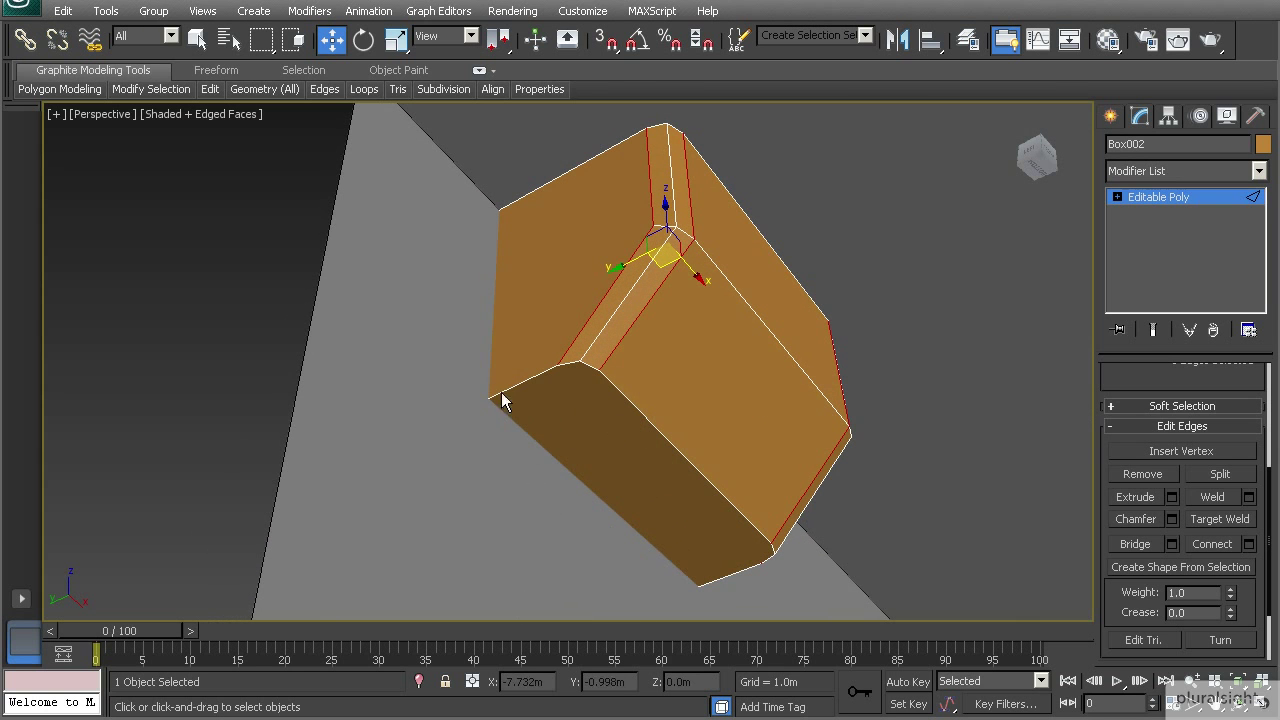
Step: Inset the box's bottom polygon by 0.04 m
{"action": "key", "text": "4"}
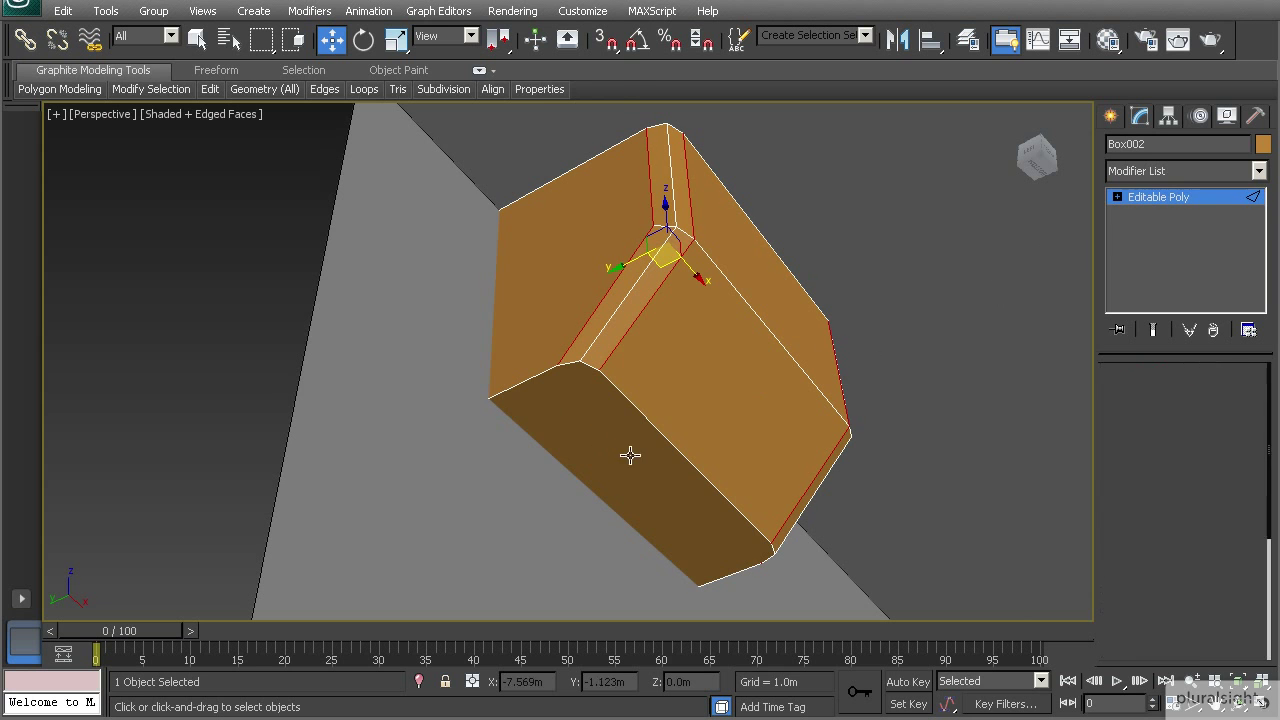
{"action": "left_click", "coordinate": [605, 447]}
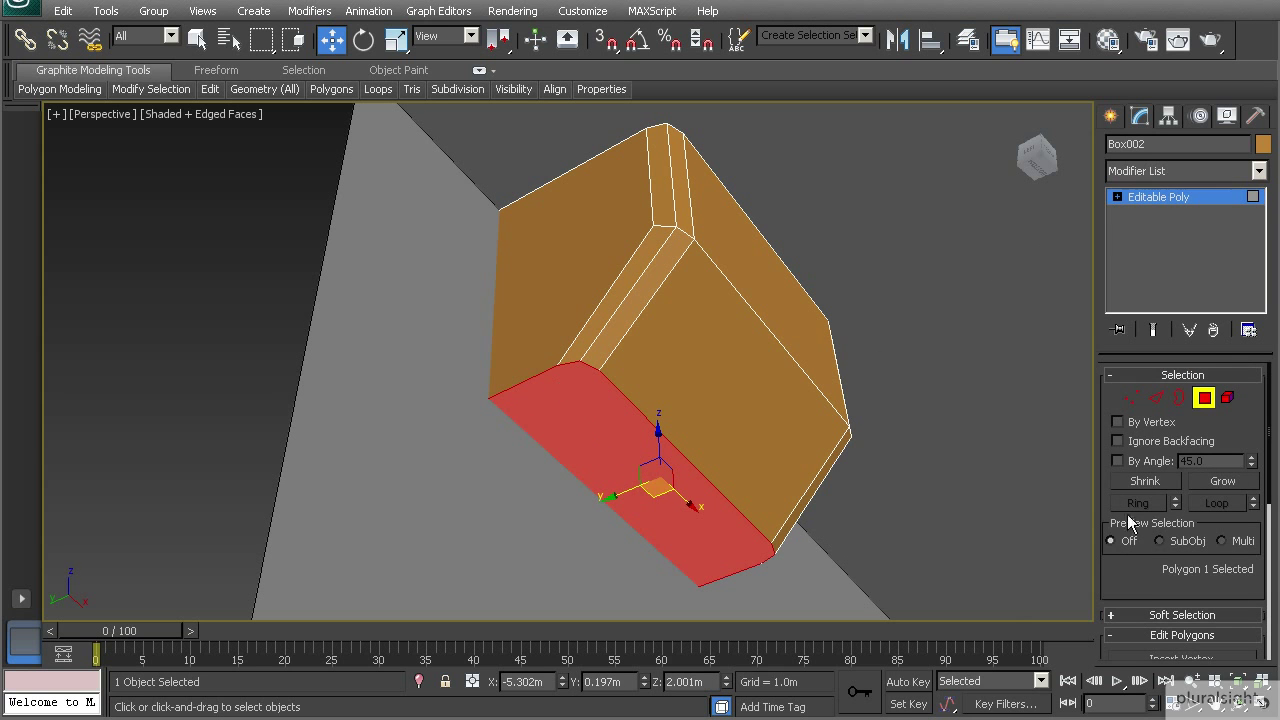
{"action": "left_click_drag", "start_coordinate": [1146, 571], "coordinate": [1146, 457]}
{"action": "left_click", "coordinate": [1249, 585]}
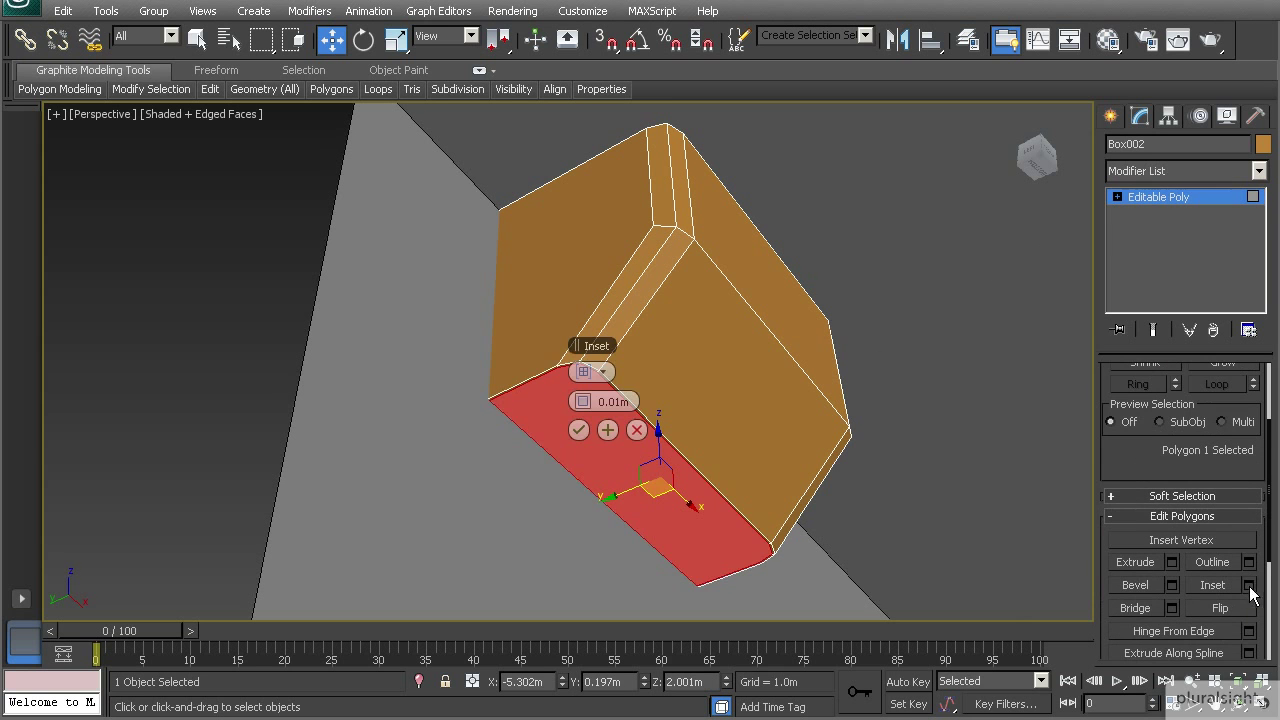
{"action": "scroll", "coordinate": [532, 431], "scroll_direction": "up", "scroll_amount": 6}
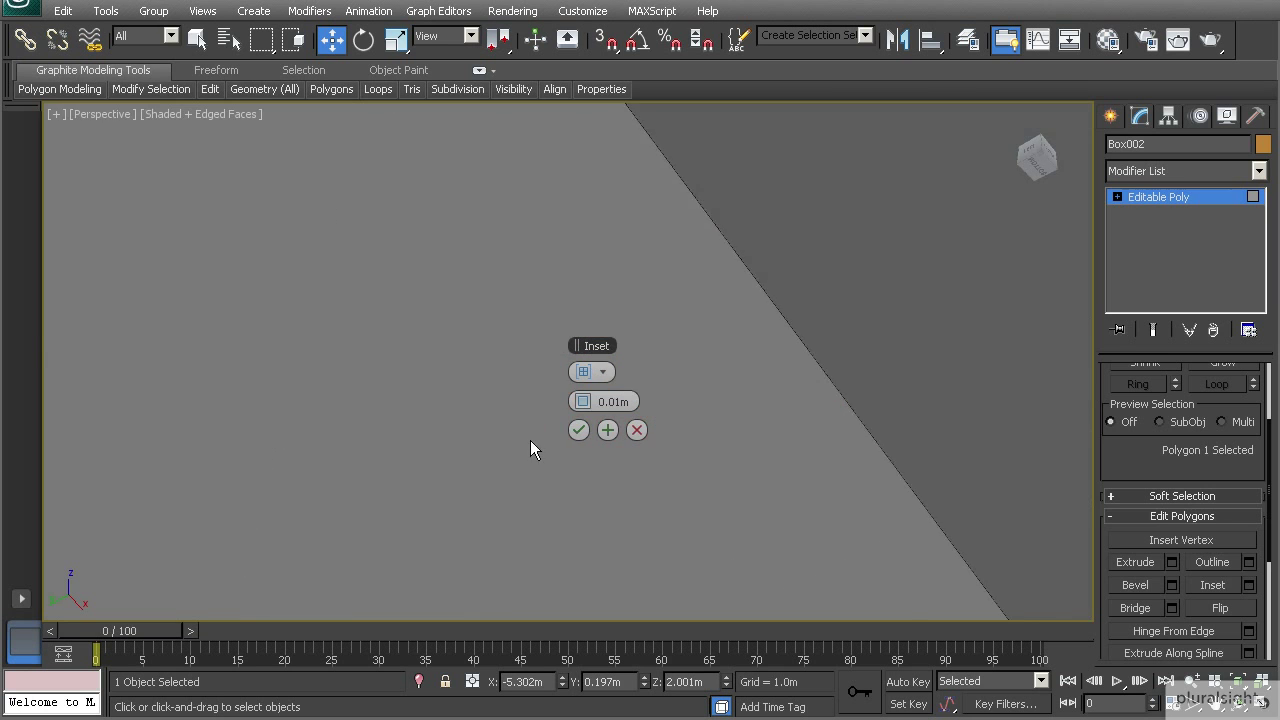
{"action": "scroll", "coordinate": [531, 442], "scroll_direction": "down", "scroll_amount": 5}
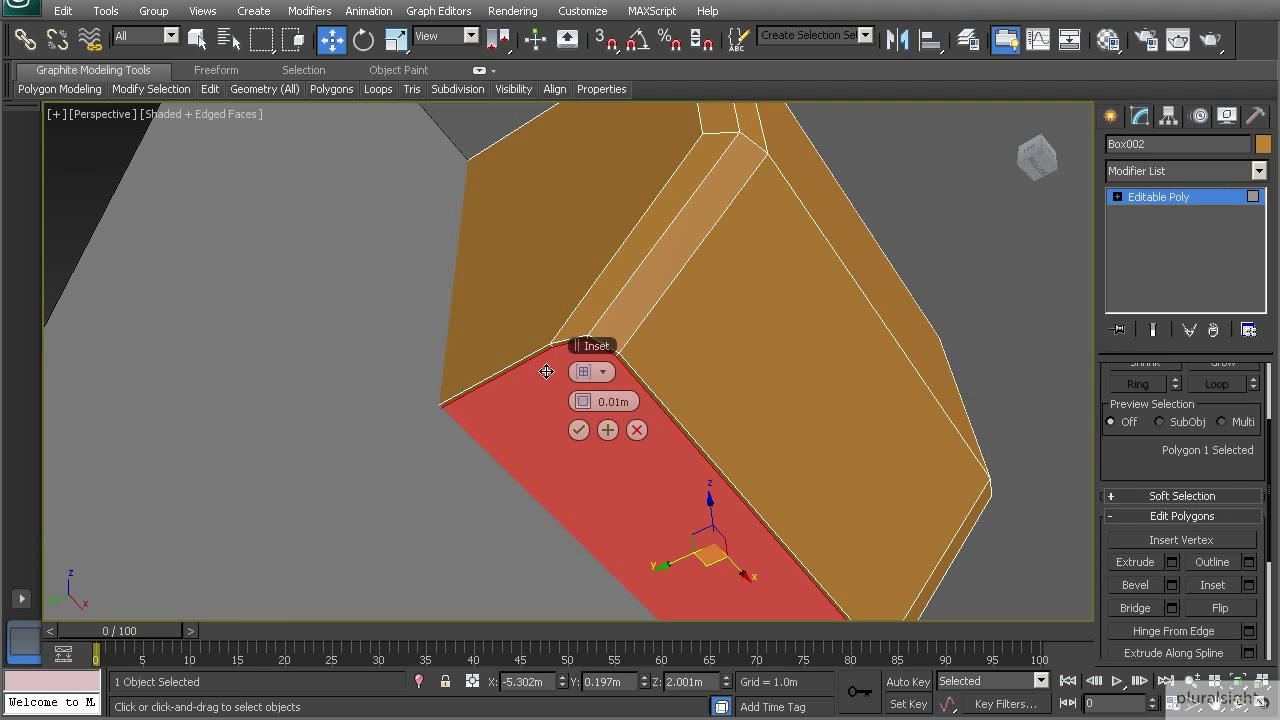
{"action": "left_click_drag", "start_coordinate": [590, 399], "coordinate": [607, 399]}
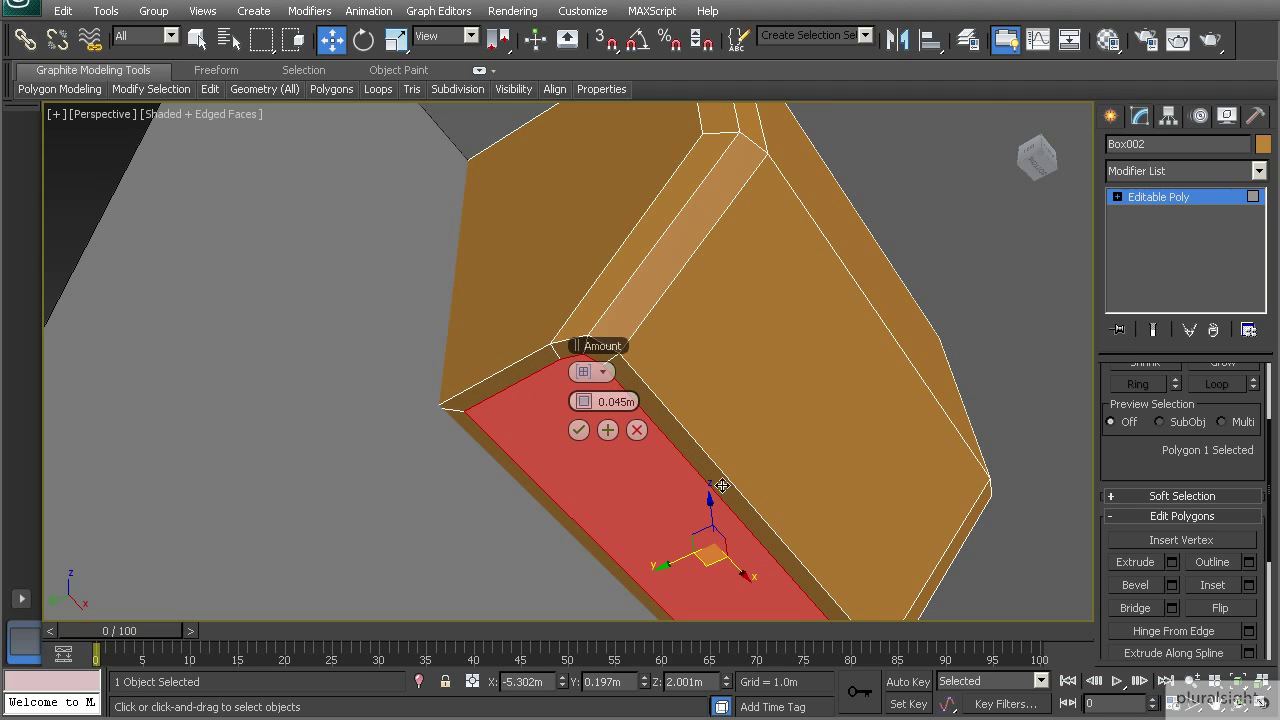
{"action": "middle_click_drag", "start_coordinate": [589, 462], "coordinate": [529, 446]}
{"action": "left_click", "coordinate": [603, 401]}
{"action": "type", "text": "0.04"}
{"action": "key", "text": "Return"}
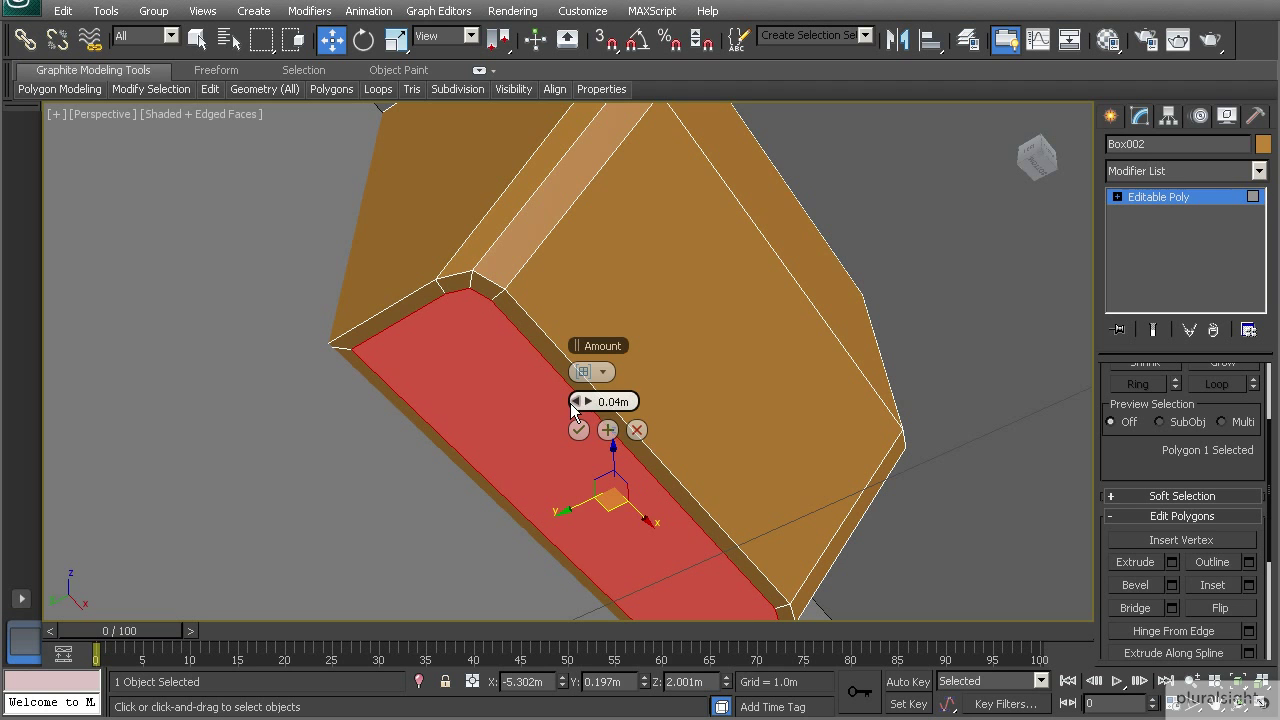
{"action": "left_click", "coordinate": [578, 429]}
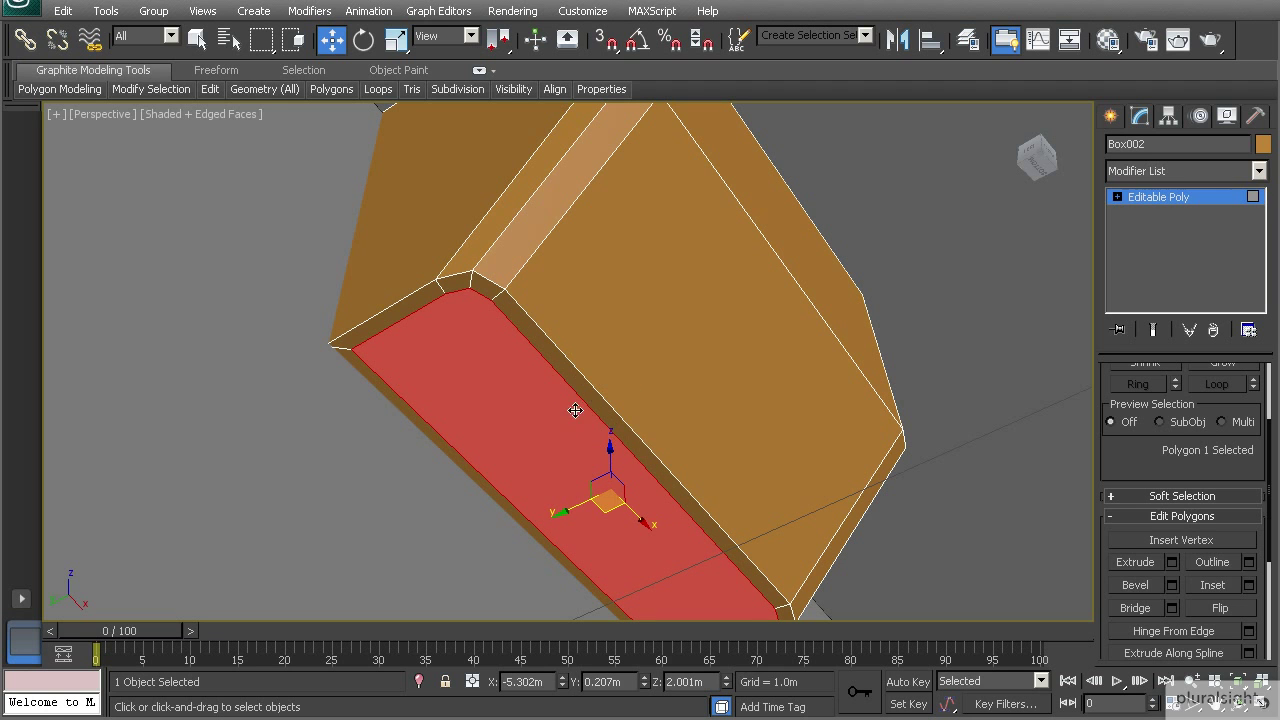
Step: Extrude the inset bottom polygon by -0.1 m to form a recess in the underside of the box
{"action": "mouse_move", "coordinate": [522, 437]}
{"action": "middle_mouse_down"}
{"action": "mouse_move", "coordinate": [540, 449]}
{"action": "mouse_move", "coordinate": [519, 428]}
{"action": "mouse_move", "coordinate": [523, 451]}
{"action": "middle_mouse_up"}
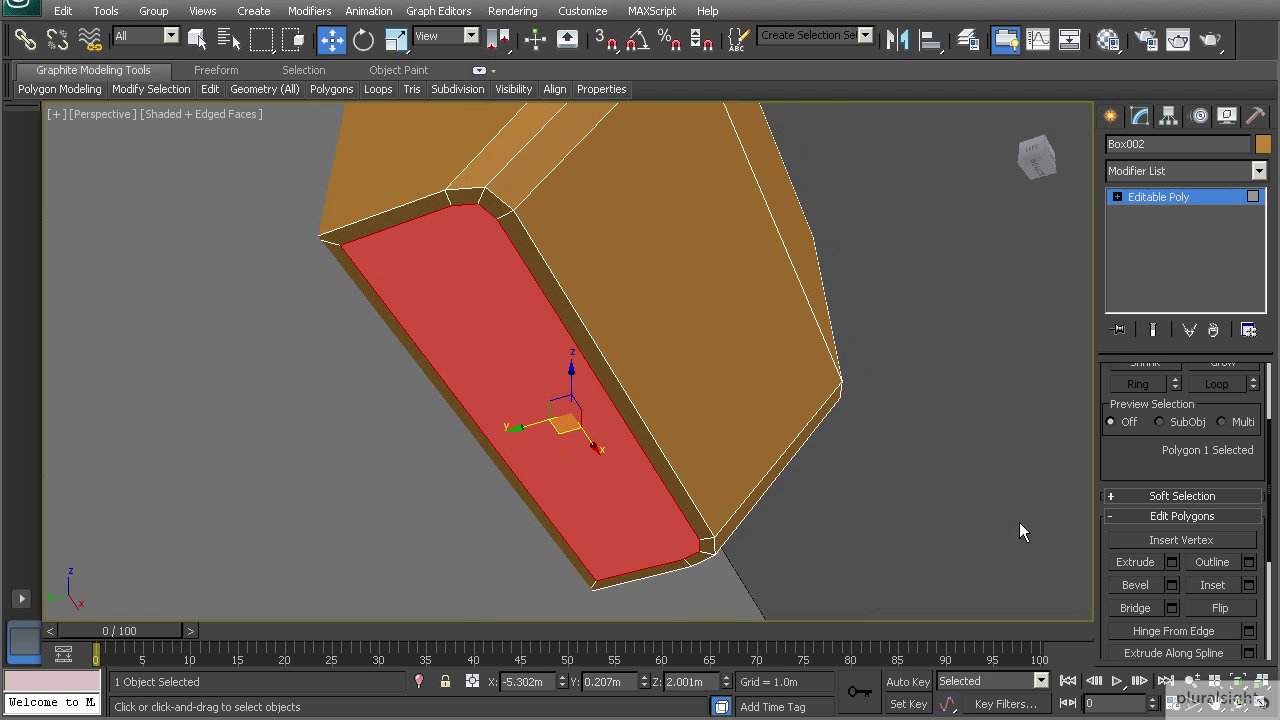
{"action": "left_click", "coordinate": [1173, 562]}
{"action": "left_click_drag", "start_coordinate": [587, 401], "coordinate": [457, 386]}
{"action": "double_click", "coordinate": [633, 401]}
{"action": "type", "text": "-.1"}
{"action": "key", "text": "Return"}
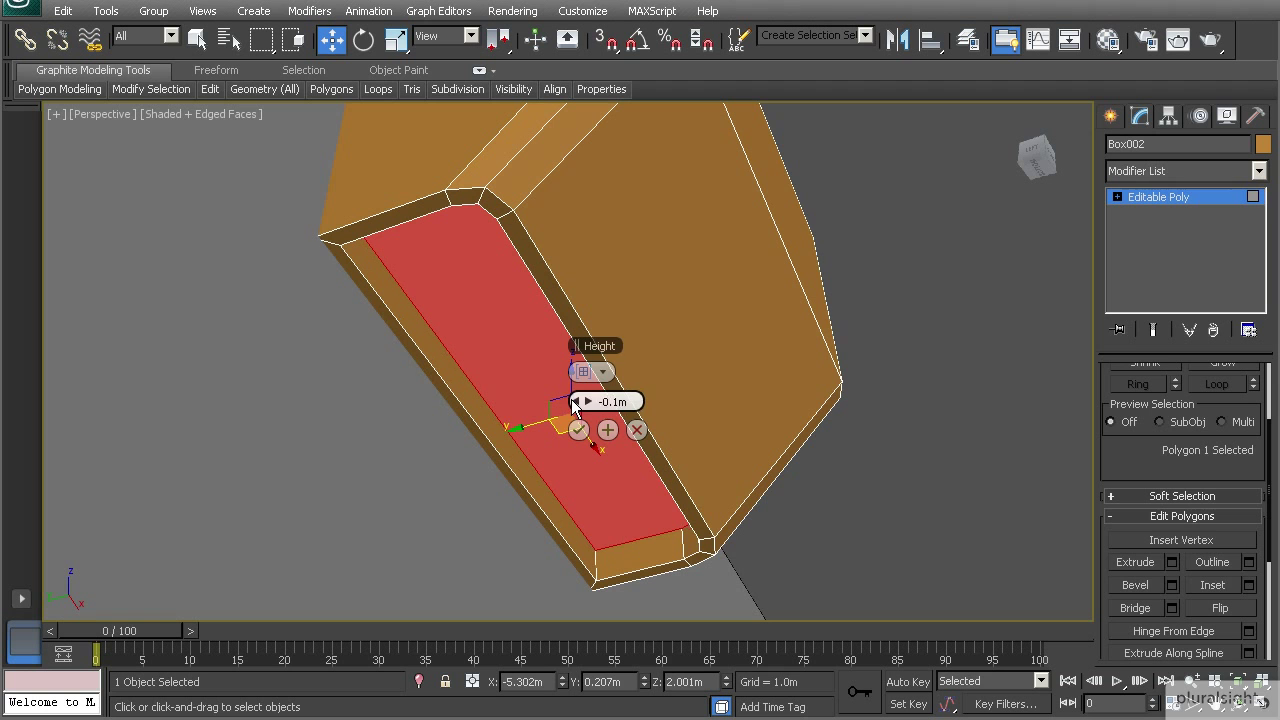
{"action": "left_click", "coordinate": [578, 429]}
{"action": "middle_click_drag", "start_coordinate": [502, 316], "coordinate": [397, 367], "text": "alt"}
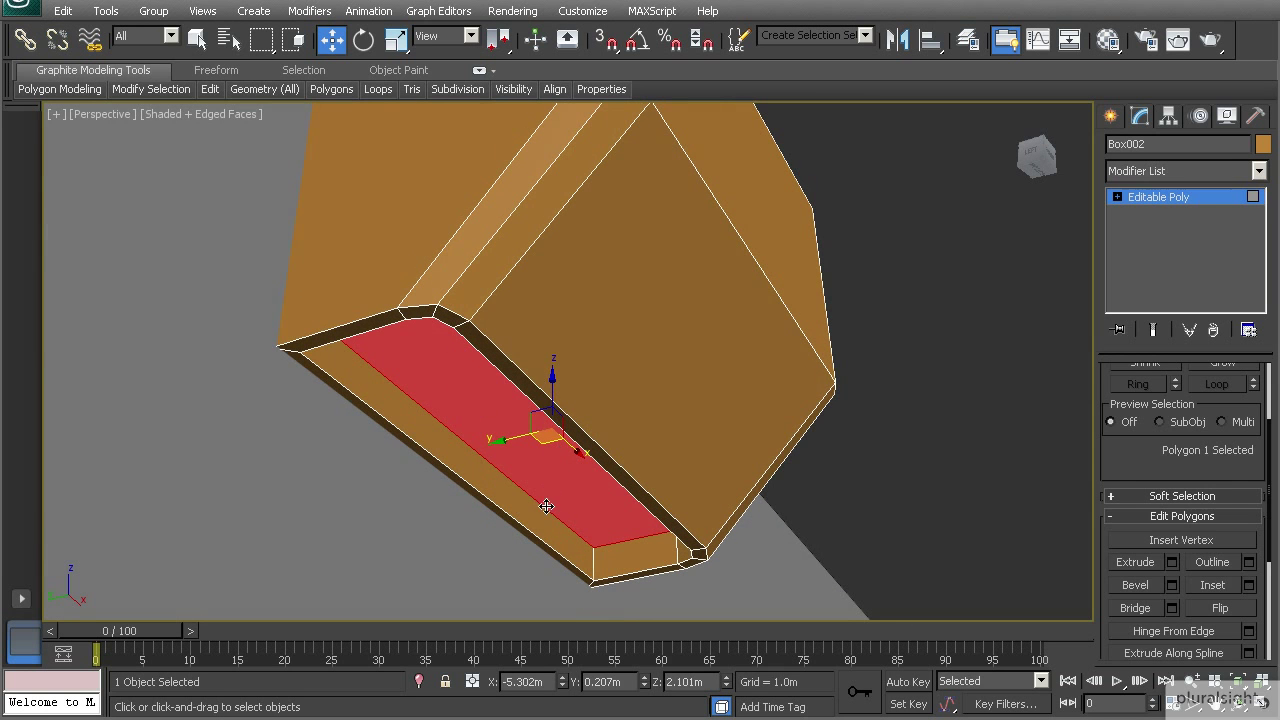
Step: Clone the recessed polygon downward to about Z 2.02 m, near the recess opening, as an element of the same mesh
{"action": "middle_click_drag", "start_coordinate": [405, 434], "coordinate": [433, 412], "text": "alt"}
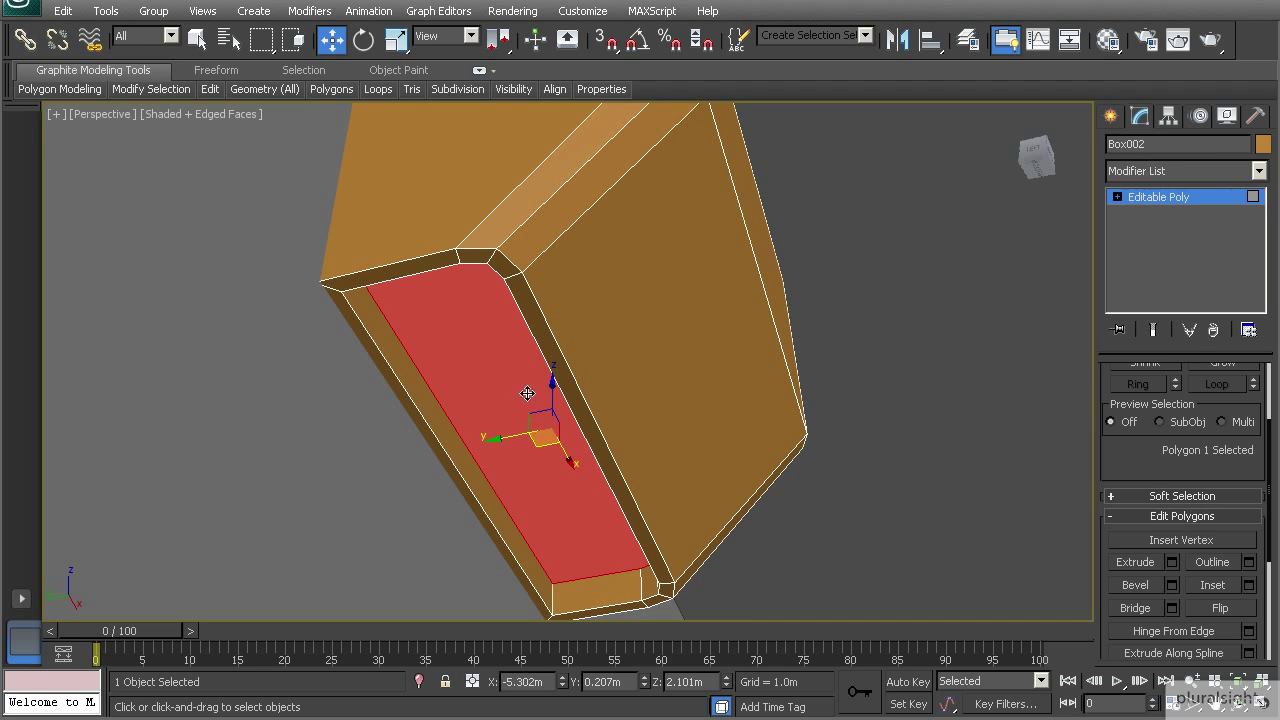
{"action": "left_click_drag", "start_coordinate": [553, 388], "coordinate": [551, 438], "text": "shift"}
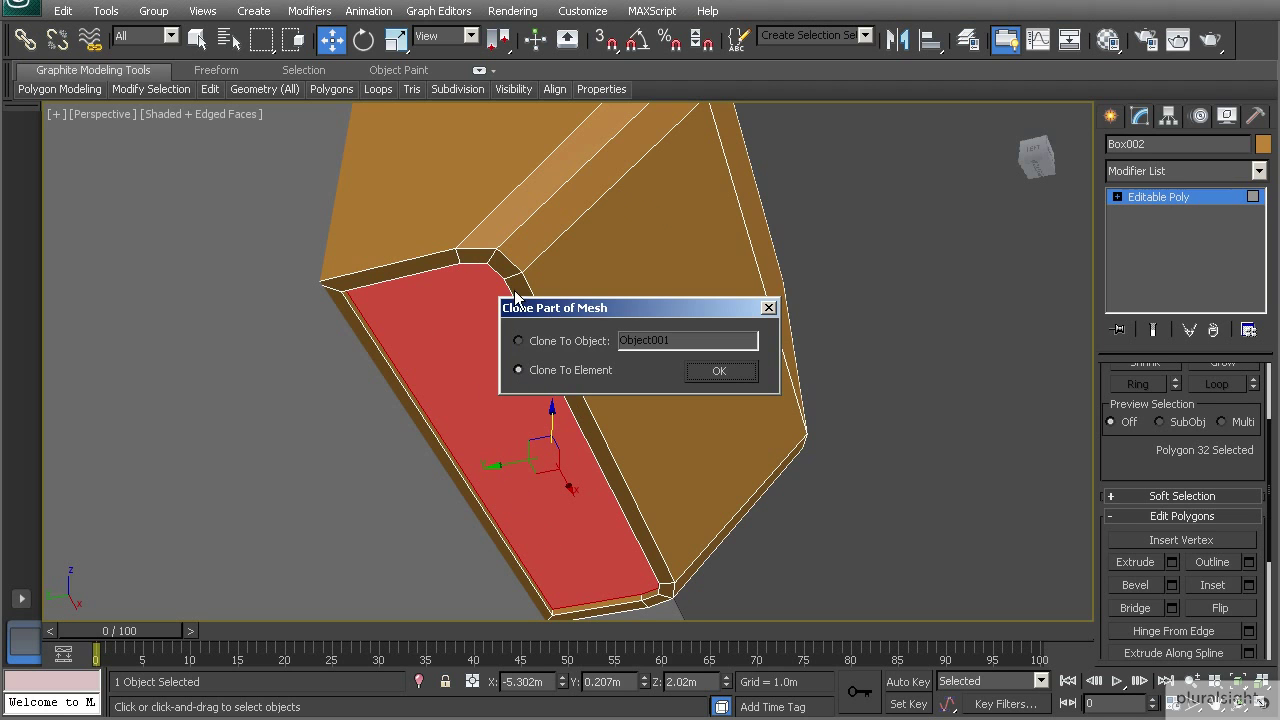
{"action": "left_click", "coordinate": [518, 342]}
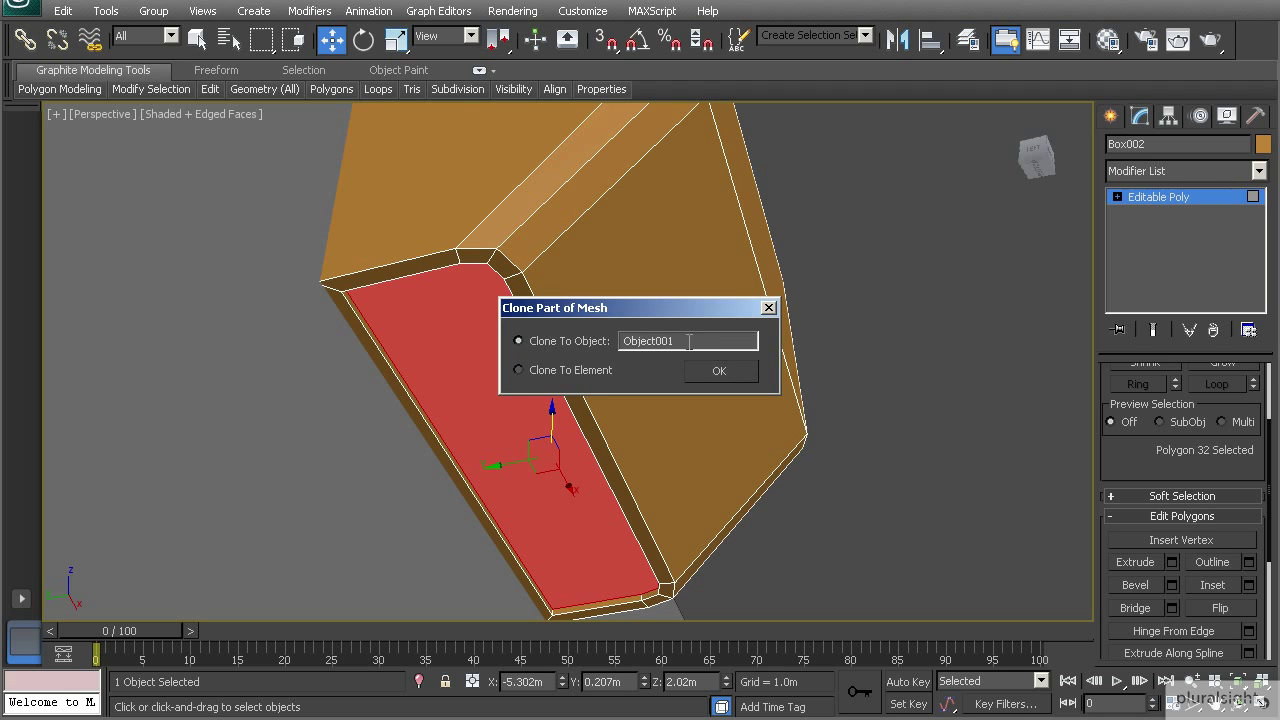
{"action": "left_click", "coordinate": [518, 370]}
{"action": "left_click", "coordinate": [719, 371]}
{"action": "middle_click_drag", "start_coordinate": [587, 412], "coordinate": [464, 374], "text": "alt"}
{"action": "key", "text": "z"}
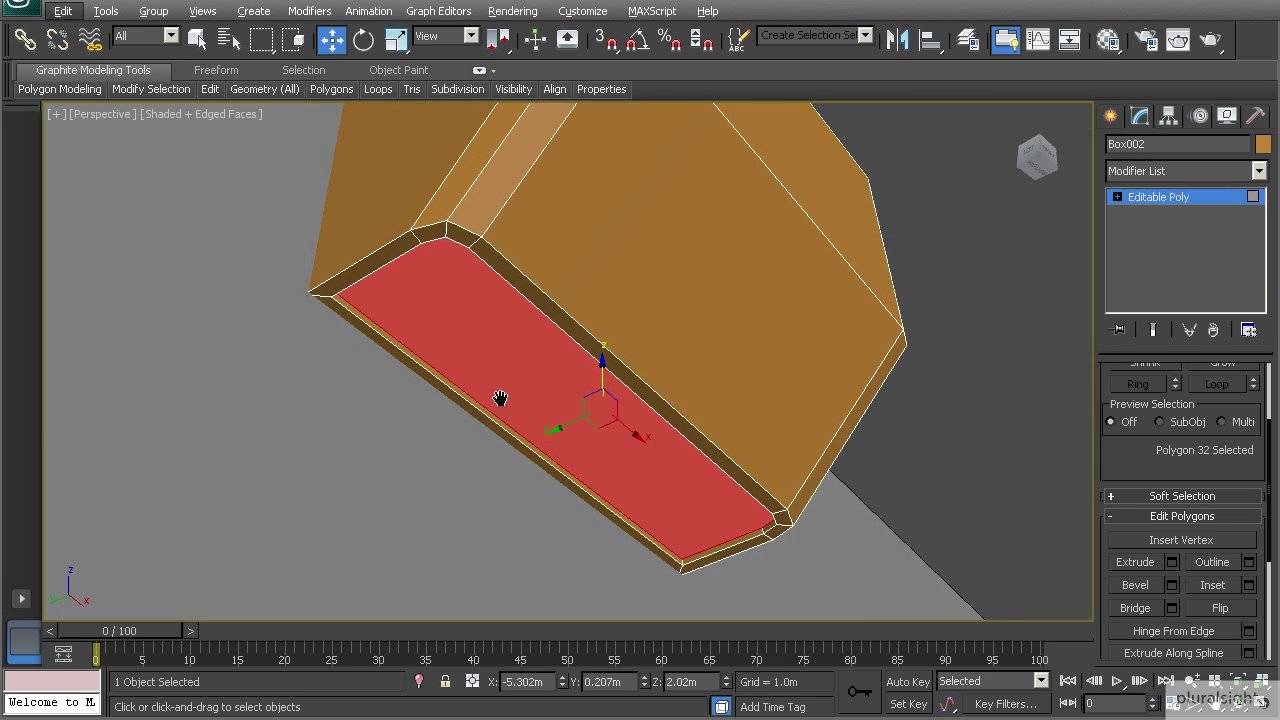
Step: Select the cloned panel as an element and move it down along Z, clear of the recess in the box
{"action": "left_click", "coordinate": [1137, 199]}
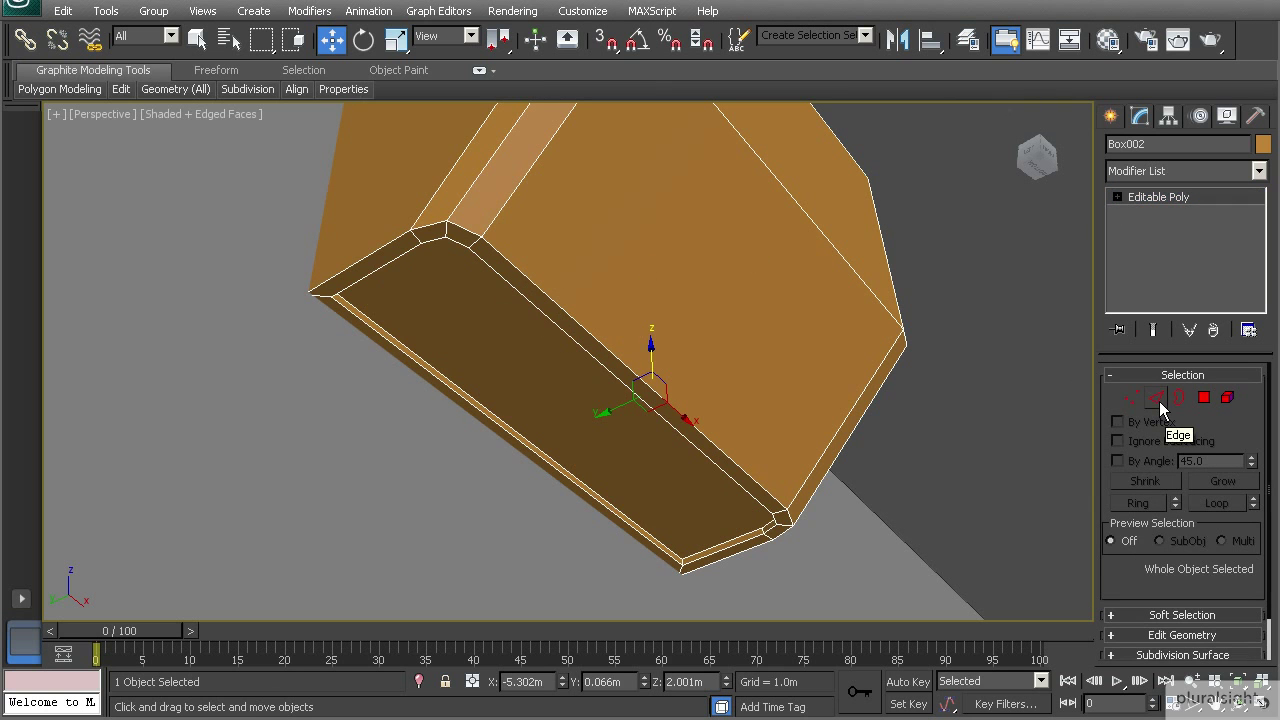
{"action": "left_click", "coordinate": [1131, 399]}
{"action": "middle_click_drag", "start_coordinate": [412, 308], "coordinate": [486, 404], "text": "alt"}
{"action": "left_click", "coordinate": [1228, 398]}
{"action": "left_click", "coordinate": [450, 350]}
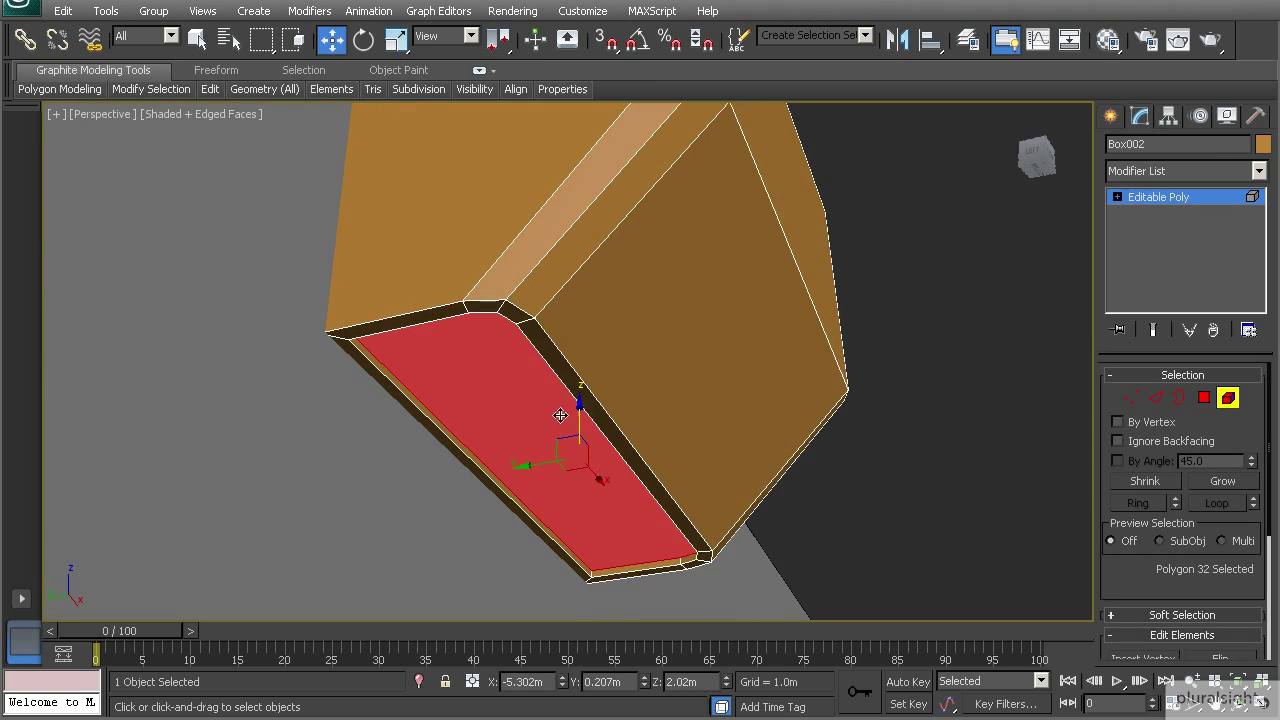
{"action": "left_click_drag", "start_coordinate": [579, 405], "coordinate": [574, 452]}
{"action": "middle_click_drag", "start_coordinate": [574, 452], "coordinate": [523, 425], "text": "alt"}
Step: Cut an edge across each end of the panel, from the rounded corner's inner vertex to the opposite long side
{"action": "key", "text": "1"}
{"action": "middle_click_drag", "start_coordinate": [419, 400], "coordinate": [436, 368], "text": "alt"}
{"action": "right_click", "coordinate": [460, 312]}
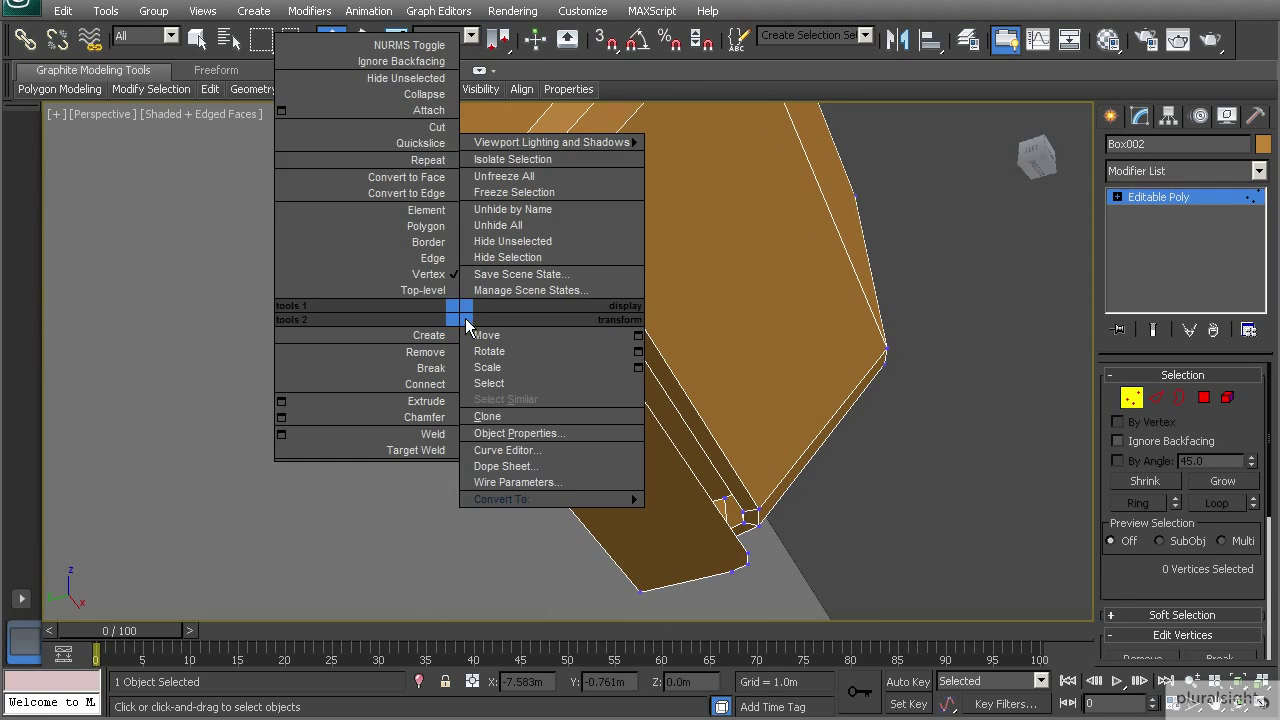
{"action": "left_click", "coordinate": [425, 127]}
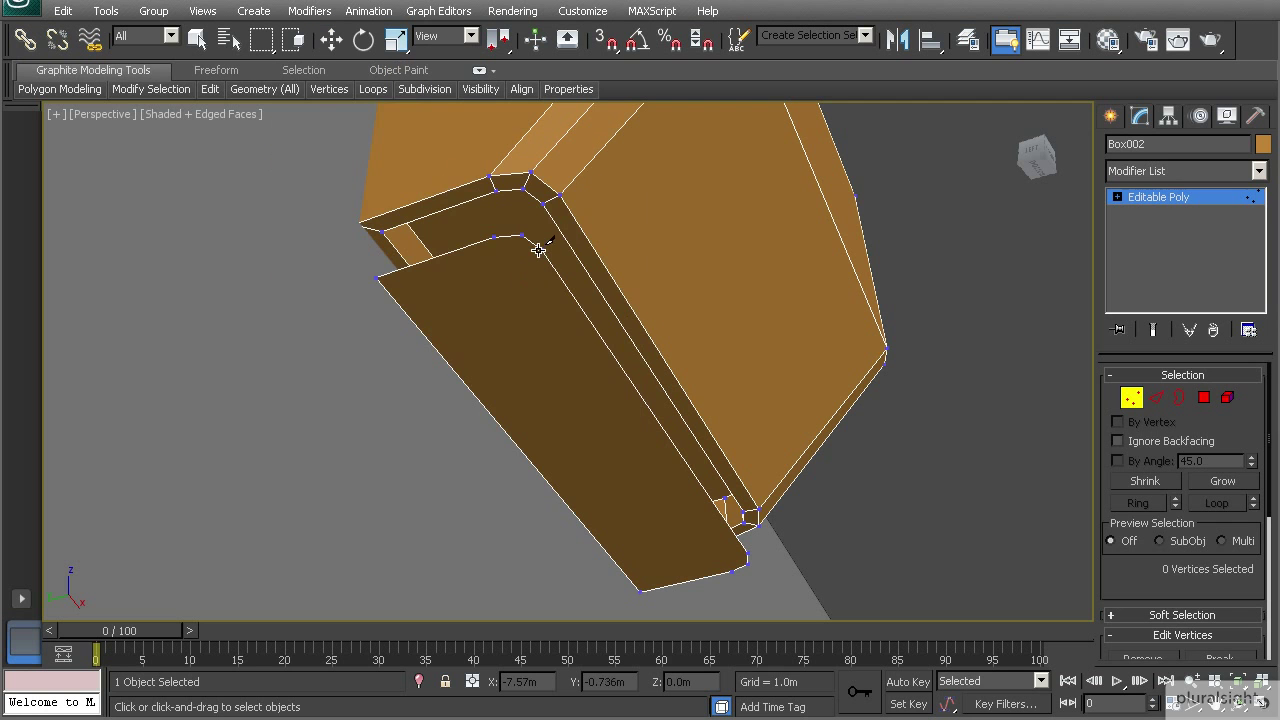
{"action": "middle_click_drag", "start_coordinate": [539, 251], "coordinate": [491, 246], "text": "alt"}
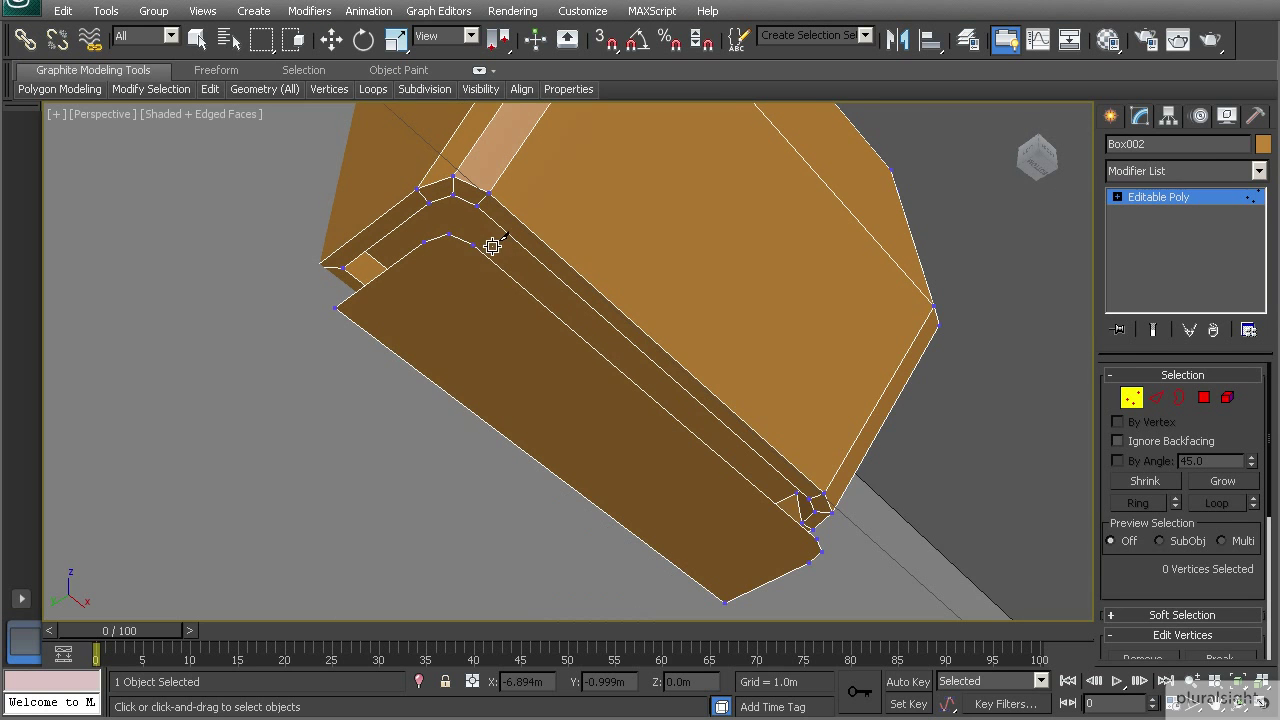
{"action": "left_click", "coordinate": [472, 245]}
{"action": "middle_click_drag", "start_coordinate": [811, 521], "coordinate": [790, 514], "text": "alt"}
{"action": "left_click", "coordinate": [706, 420]}
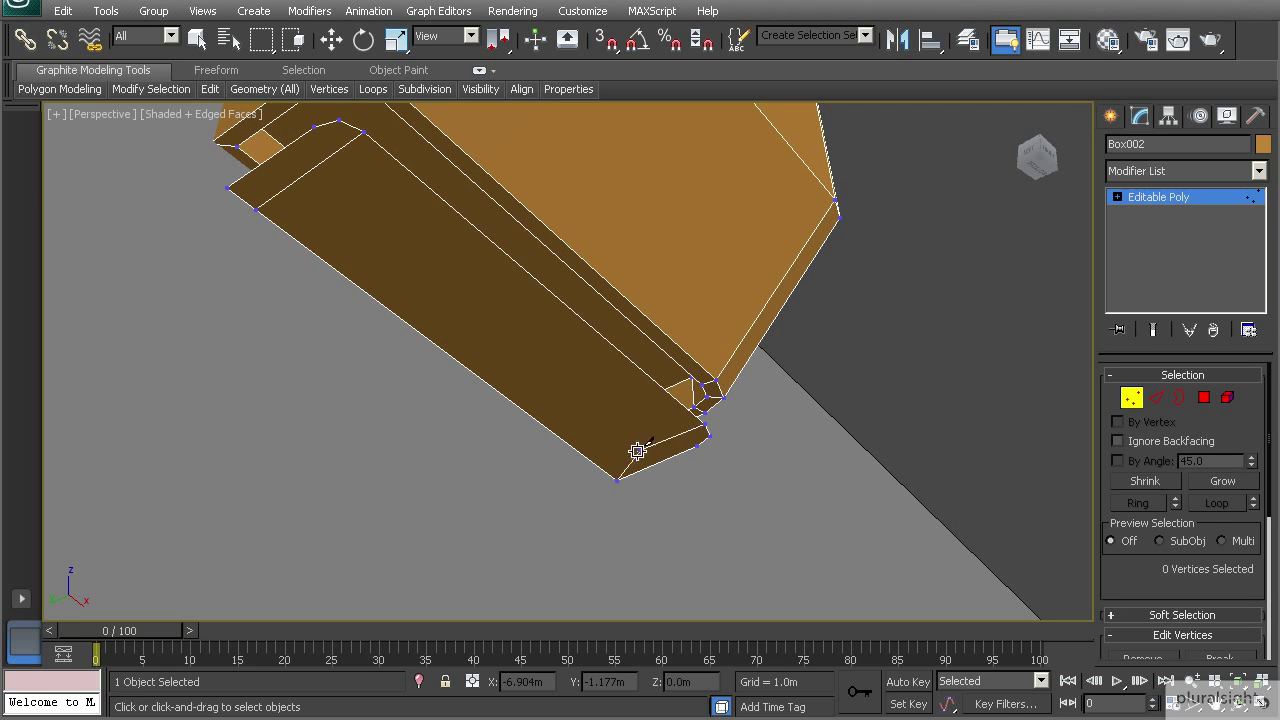
{"action": "left_click", "coordinate": [603, 468]}
{"action": "right_click", "coordinate": [612, 454]}
Step: Cut a lengthwise edge along the panel between the rounded corner vertices at its two ends, crossing both end cuts
{"action": "middle_click_drag", "start_coordinate": [444, 334], "coordinate": [509, 400]}
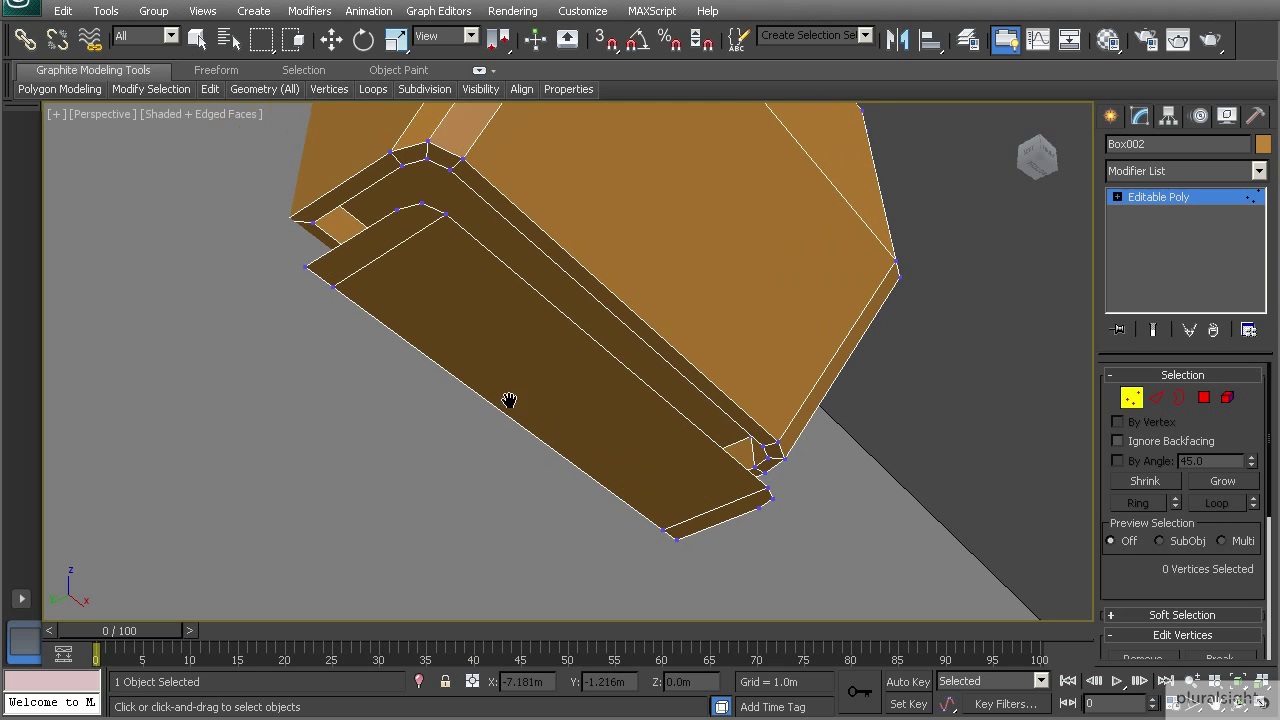
{"action": "left_click", "coordinate": [398, 211]}
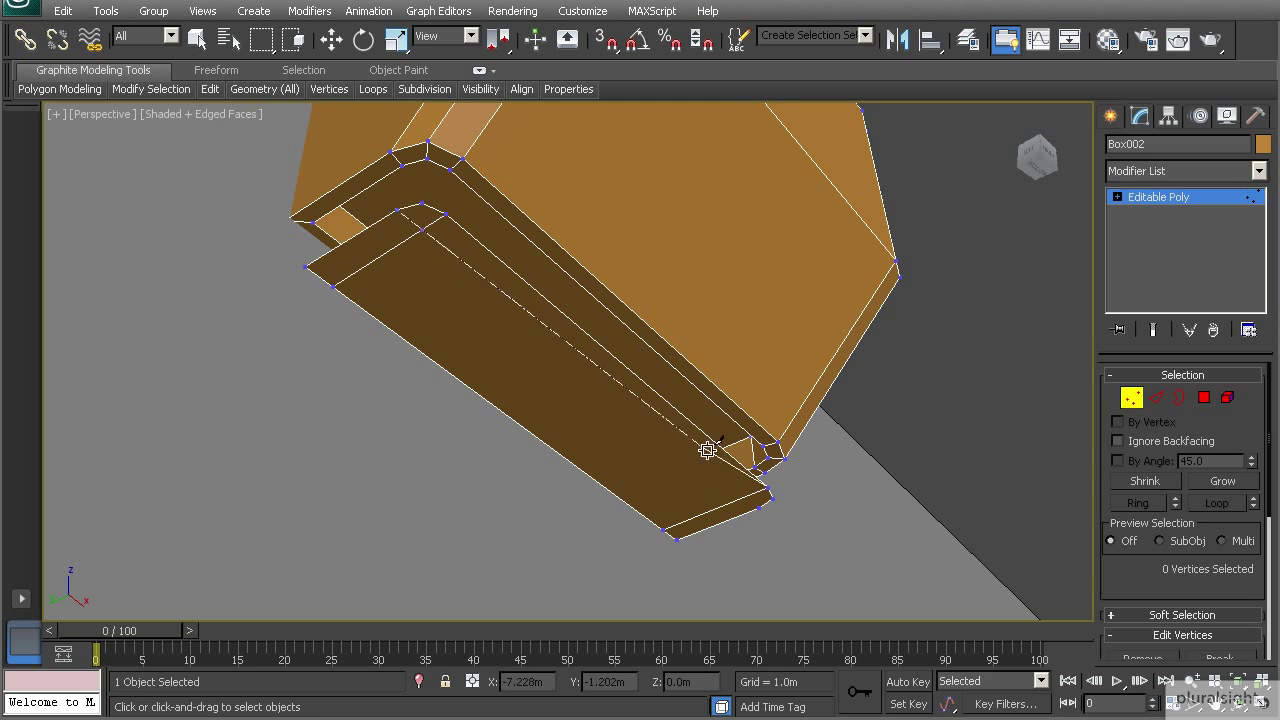
{"action": "left_click", "coordinate": [760, 509]}
{"action": "key", "text": "w"}
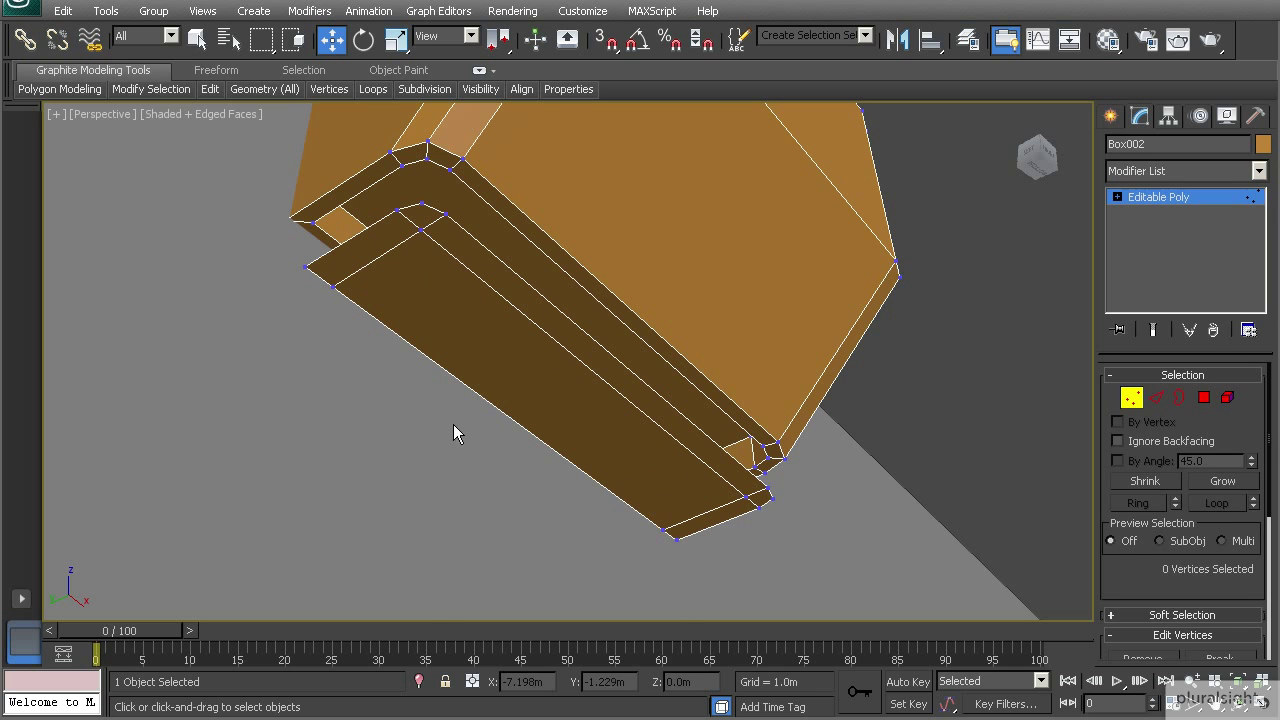
Step: Connect the panel's three long lengthwise edges between the end cuts with 12 segments
{"action": "key", "text": "2"}
{"action": "left_click", "coordinate": [531, 289]}
{"action": "left_click", "coordinate": [518, 309], "text": "ctrl"}
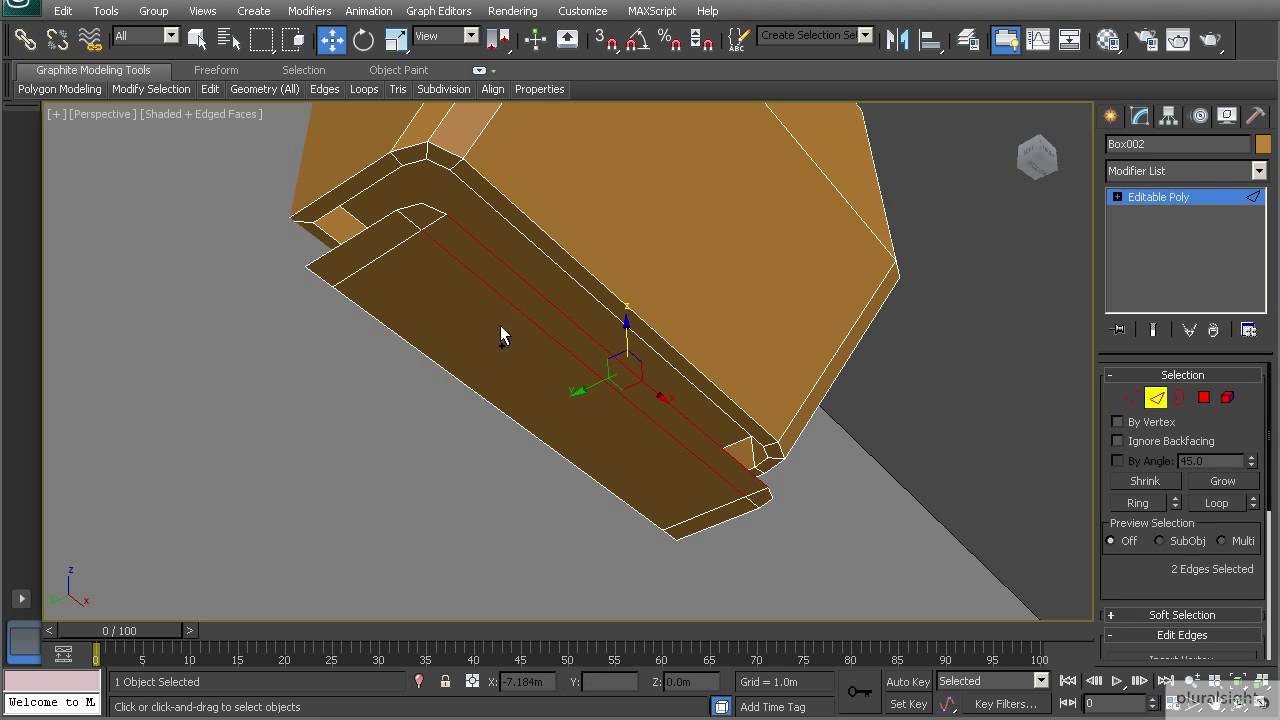
{"action": "left_click", "coordinate": [457, 378], "text": "ctrl"}
{"action": "scroll", "coordinate": [1176, 618], "scroll_direction": "down", "scroll_amount": 3}
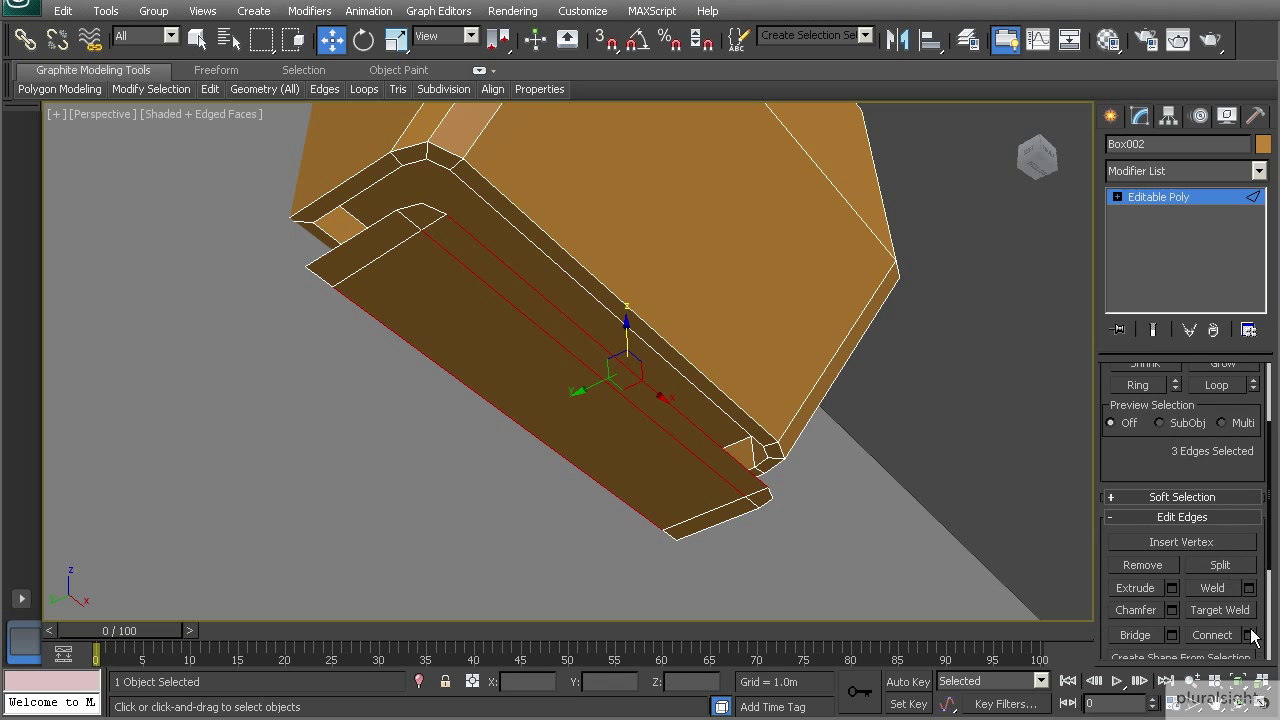
{"action": "left_click", "coordinate": [1249, 635]}
{"action": "left_click", "coordinate": [590, 372]}
{"action": "left_click", "coordinate": [590, 372]}
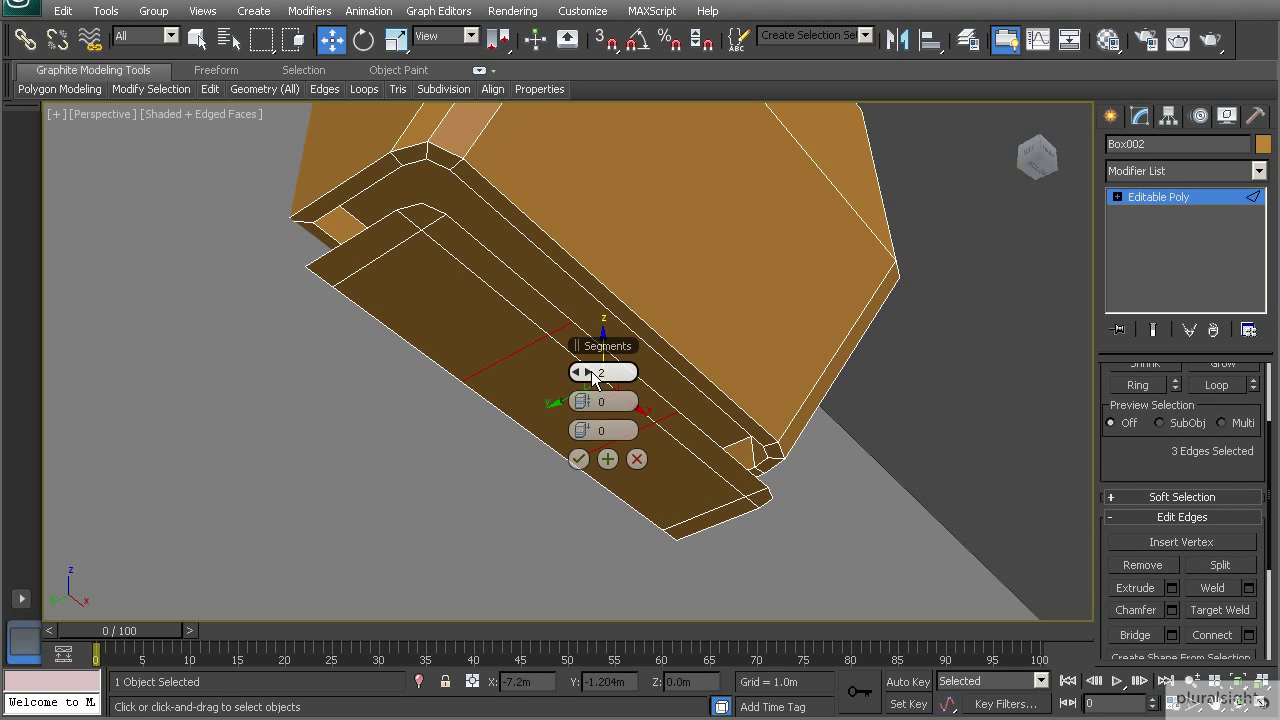
{"action": "left_click", "coordinate": [590, 372]}
{"action": "left_click", "coordinate": [590, 372]}
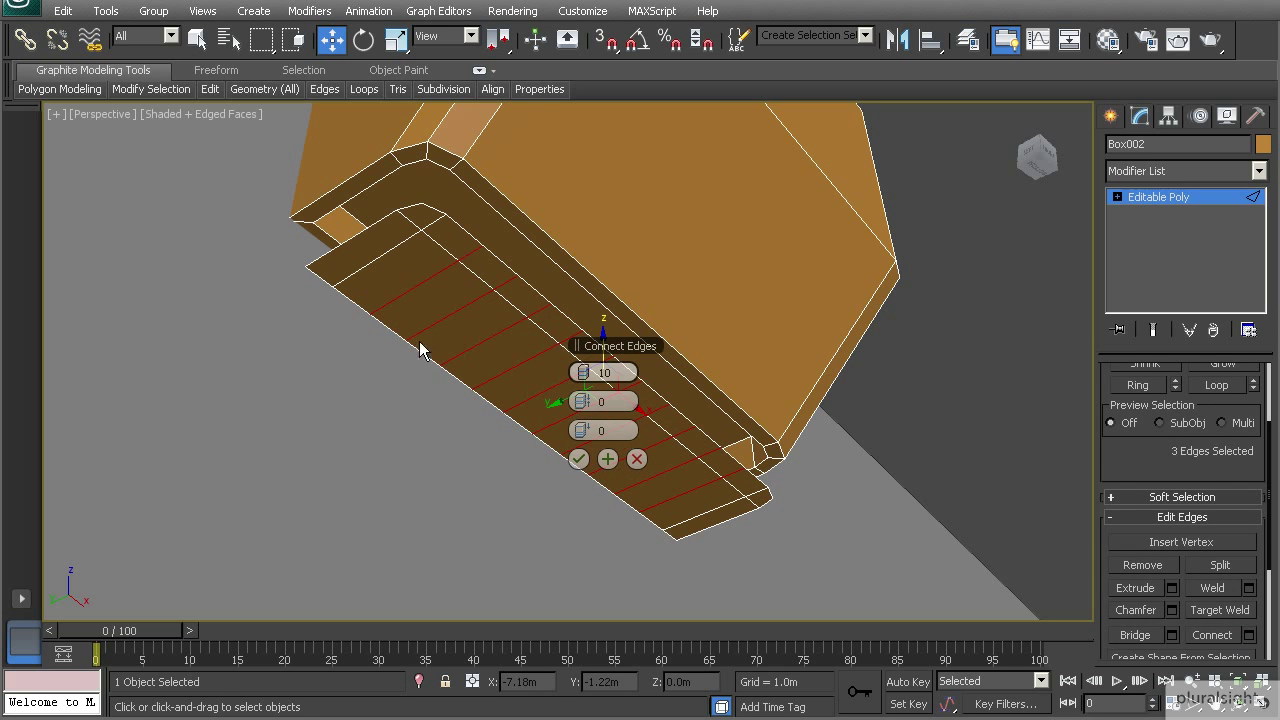
{"action": "left_click", "coordinate": [590, 372]}
{"action": "left_click", "coordinate": [590, 372]}
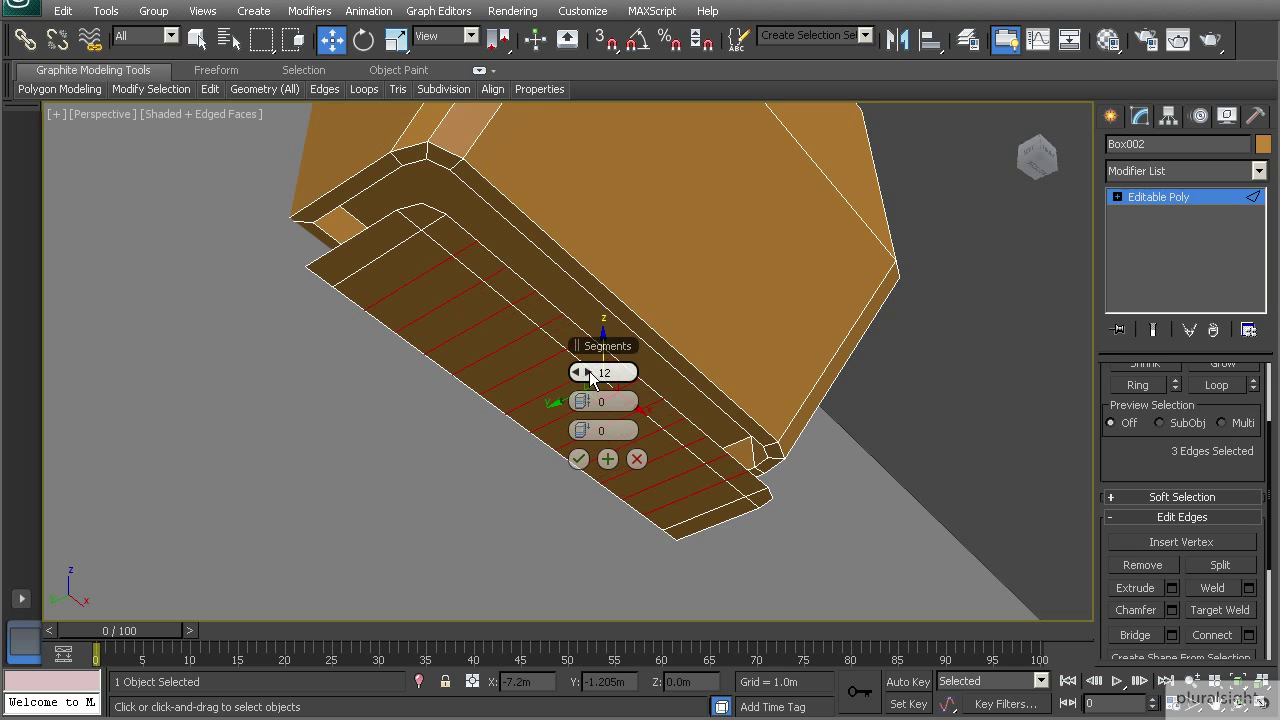
{"action": "left_click", "coordinate": [578, 459]}
Step: Select the ring of crosswise edges in the panel's wide strip and connect them with 2 segments
{"action": "left_click", "coordinate": [502, 348]}
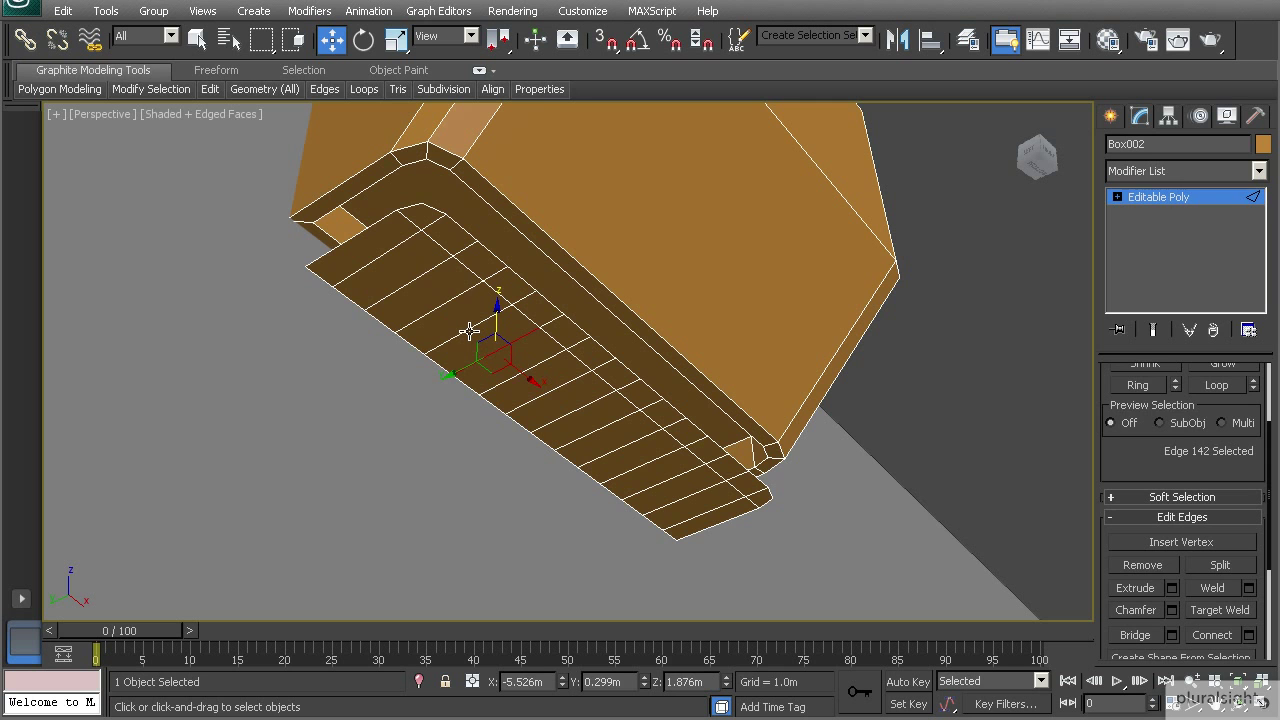
{"action": "key", "text": "alt+r"}
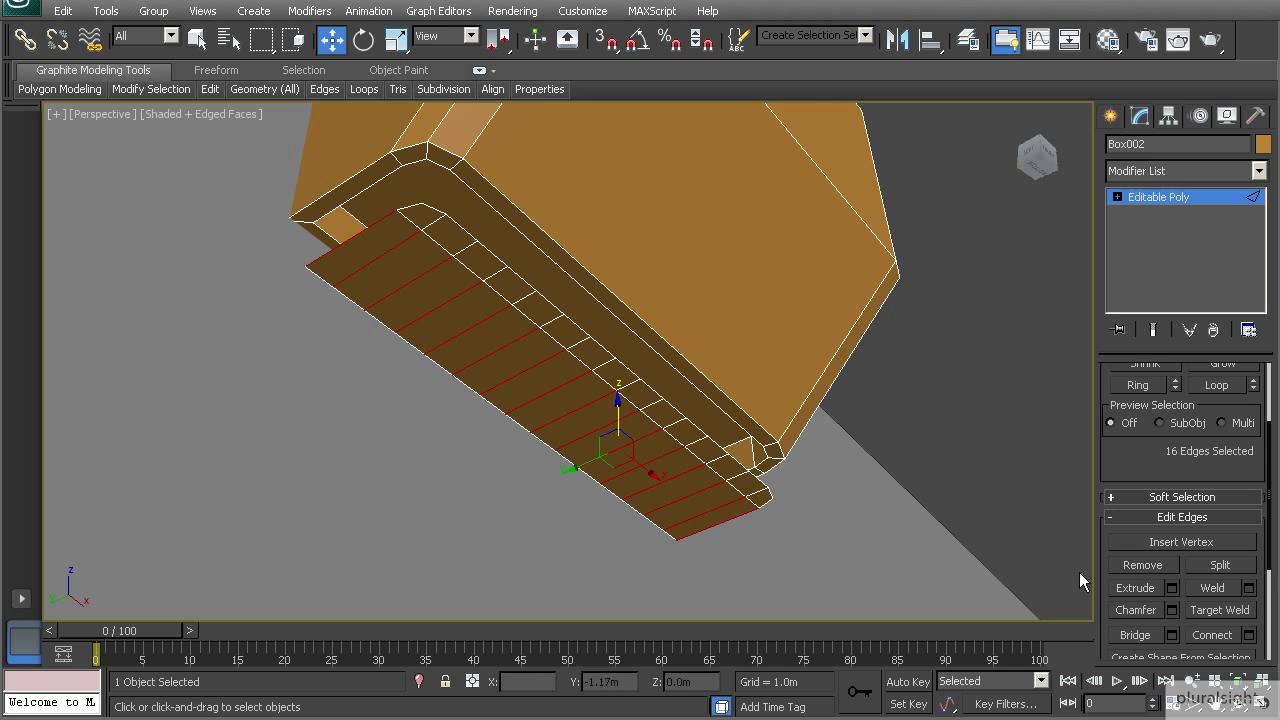
{"action": "left_click", "coordinate": [1248, 635]}
{"action": "left_click", "coordinate": [576, 372]}
{"action": "left_click", "coordinate": [576, 372]}
{"action": "left_click", "coordinate": [576, 372]}
{"action": "left_click", "coordinate": [576, 372]}
{"action": "left_click", "coordinate": [576, 372]}
{"action": "left_click", "coordinate": [576, 372]}
{"action": "left_click", "coordinate": [576, 372]}
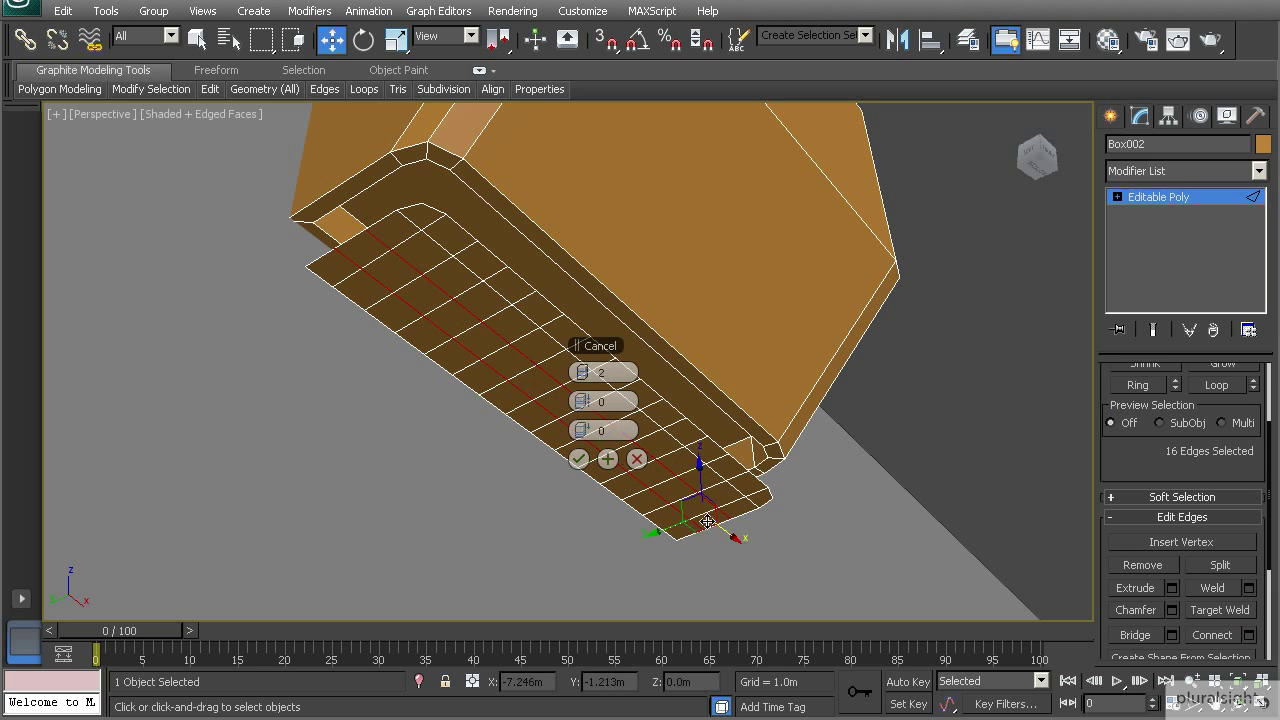
{"action": "left_click", "coordinate": [578, 459]}
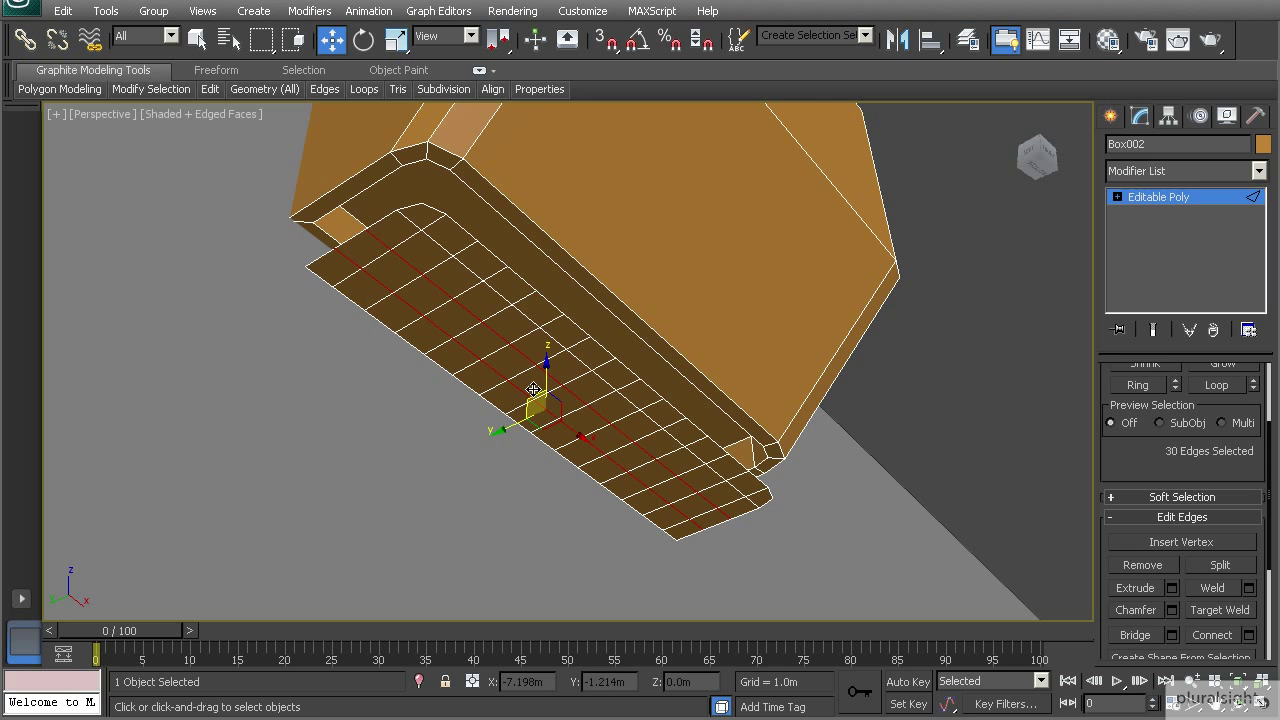
Step: Select all polygons of the subdivided panel and inset them By Polygon with an amount of 0.012 m
{"action": "key", "text": "4"}
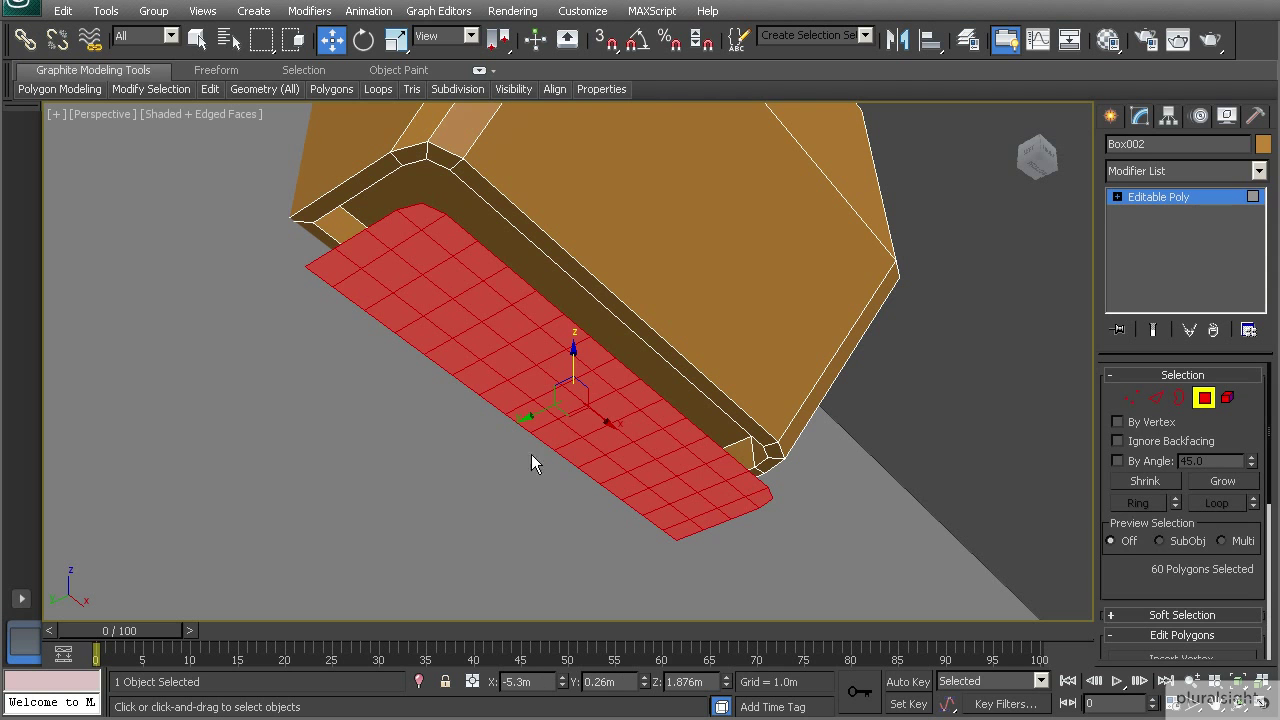
{"action": "scroll", "coordinate": [1175, 570], "scroll_direction": "down", "scroll_amount": 4}
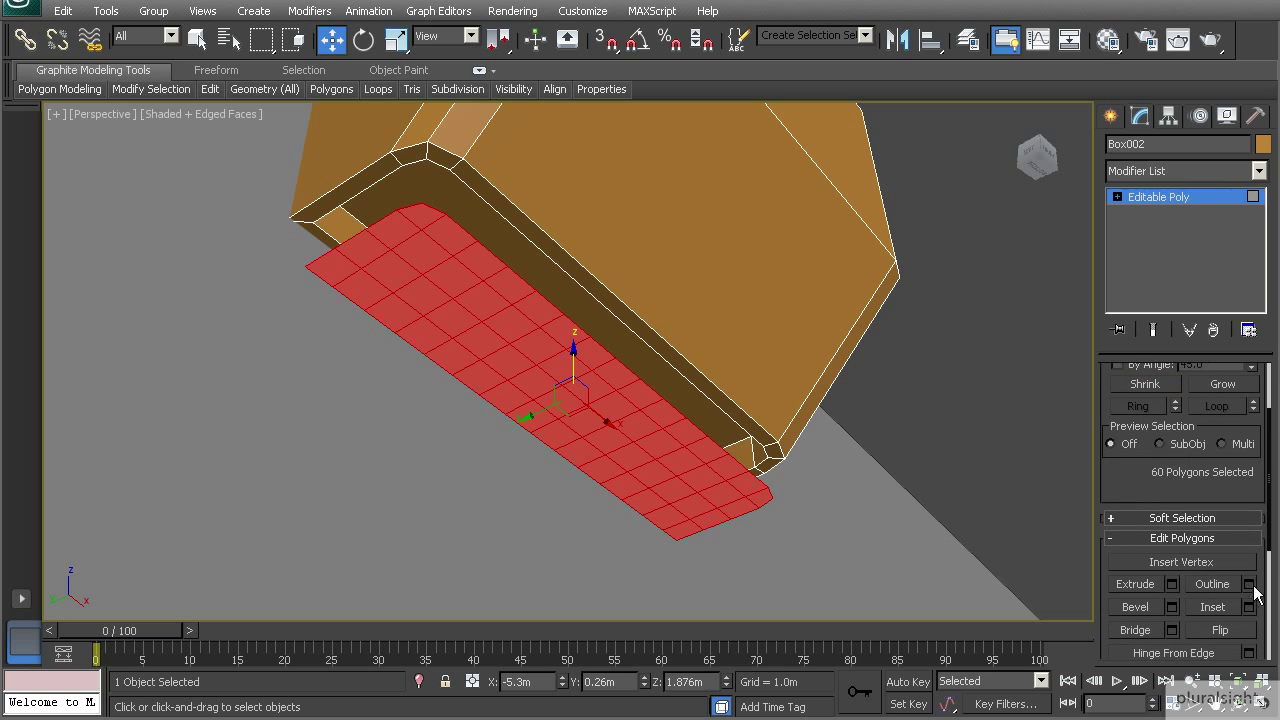
{"action": "left_click", "coordinate": [1248, 606]}
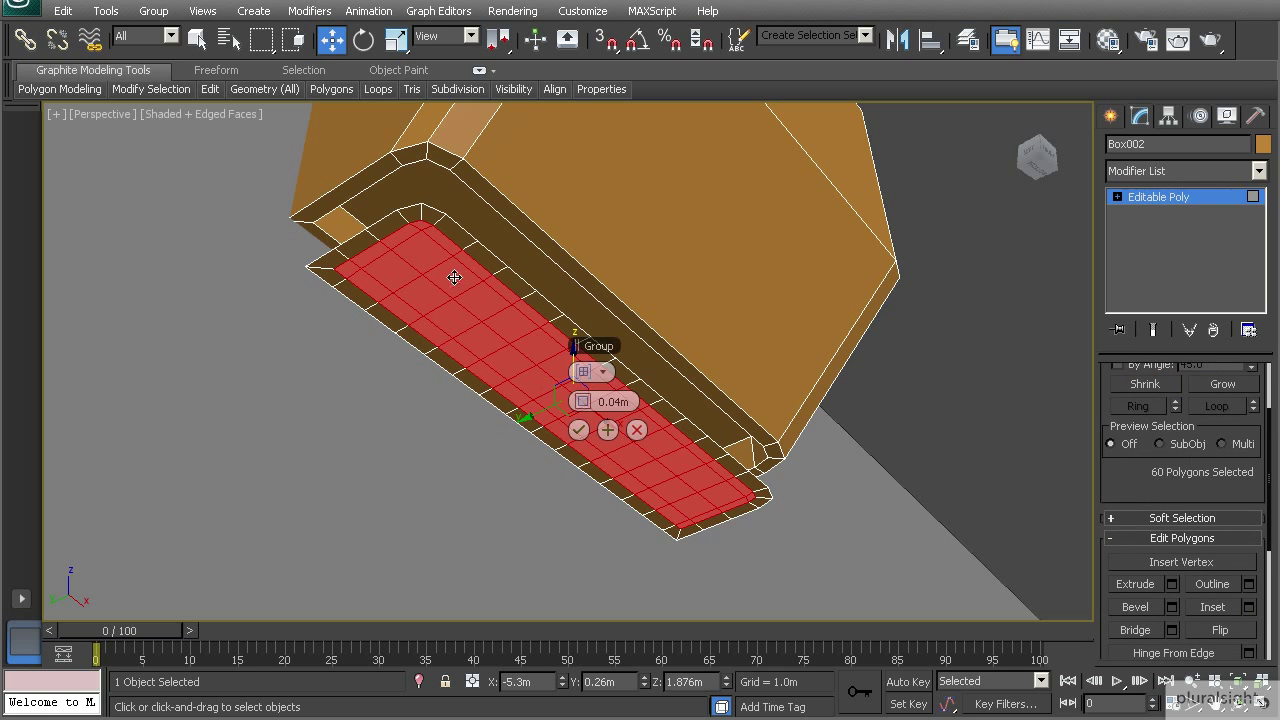
{"action": "middle_click_drag", "start_coordinate": [460, 275], "coordinate": [455, 294], "text": "alt"}
{"action": "scroll", "coordinate": [456, 296], "scroll_direction": "down", "scroll_amount": 6}
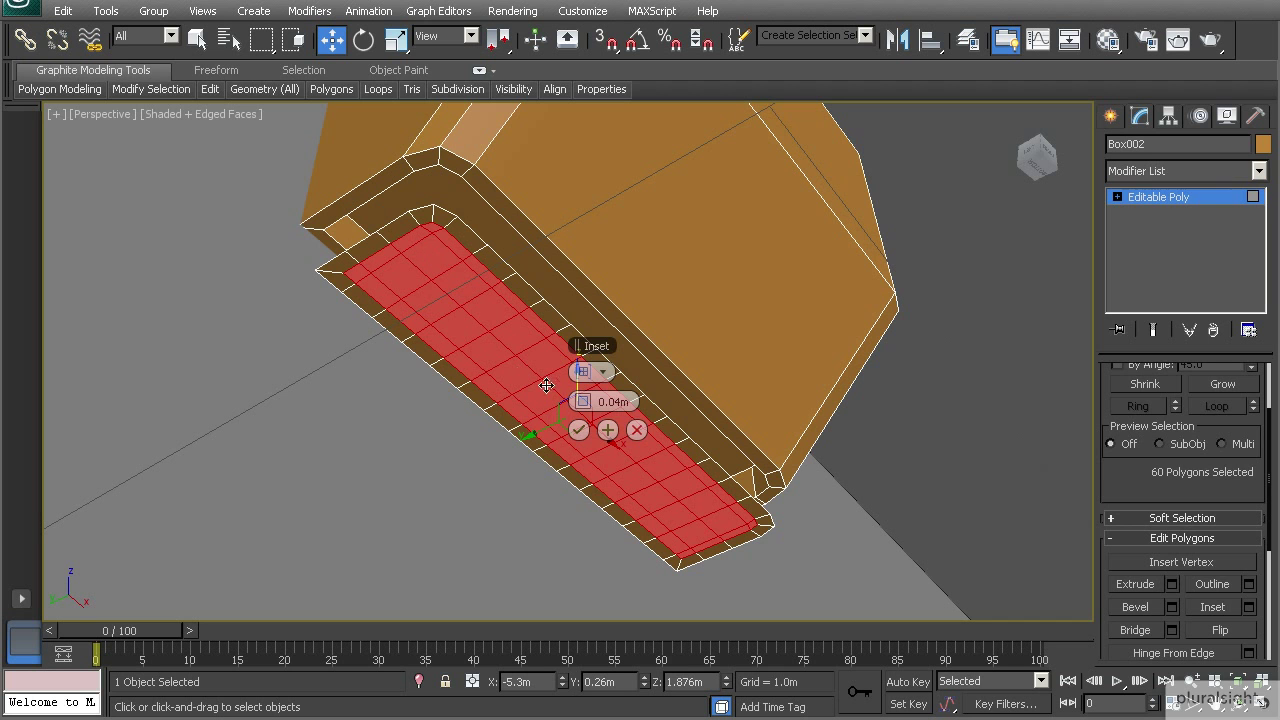
{"action": "left_click", "coordinate": [604, 374]}
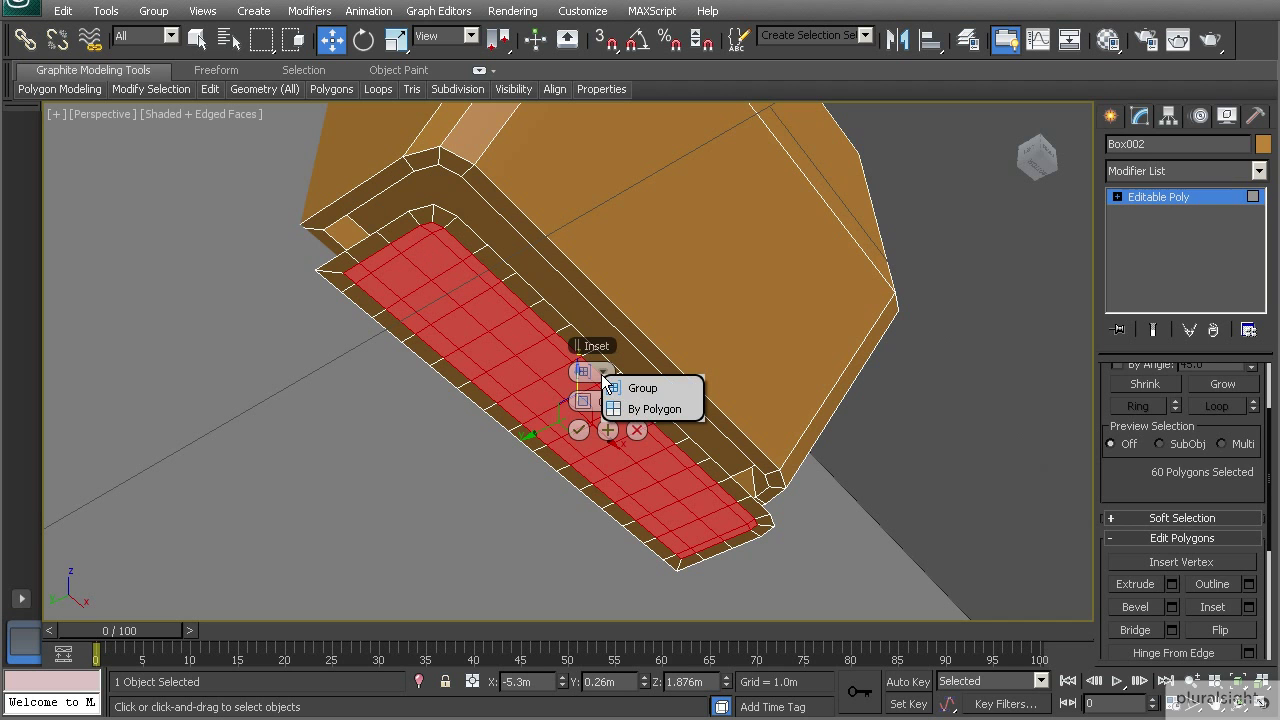
{"action": "left_click", "coordinate": [640, 410]}
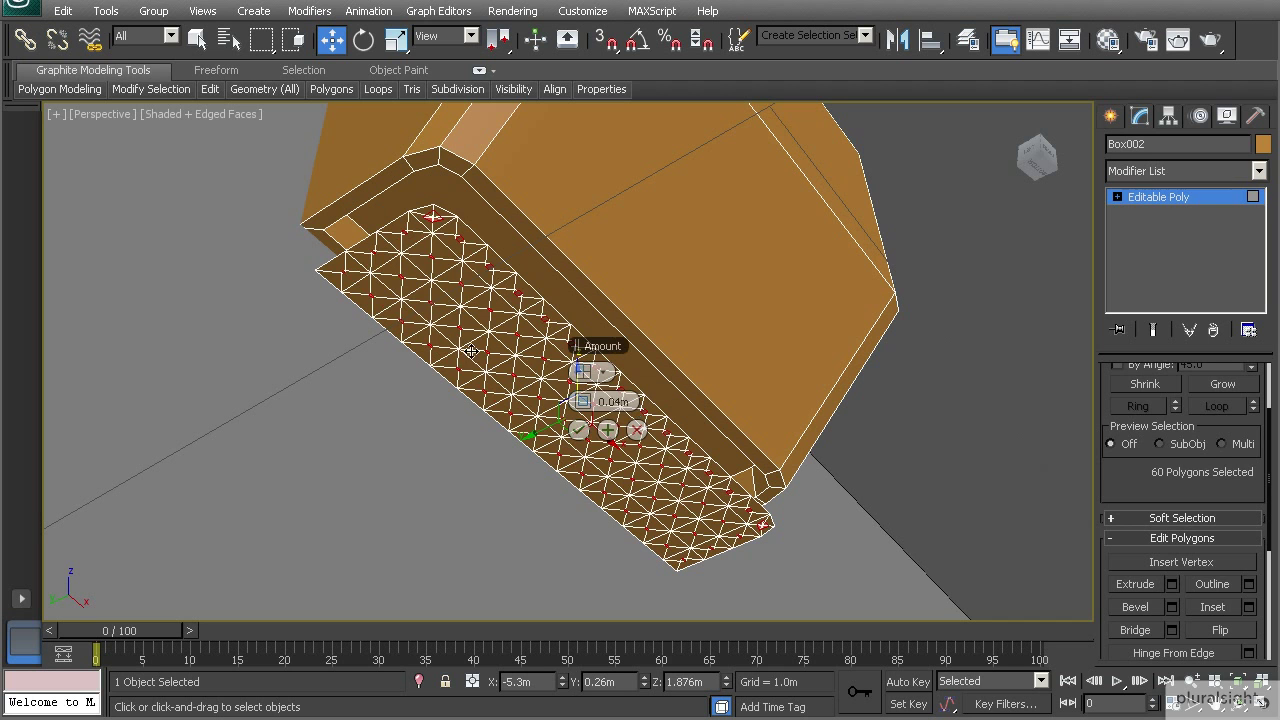
{"action": "left_click_drag", "start_coordinate": [582, 401], "coordinate": [561, 400]}
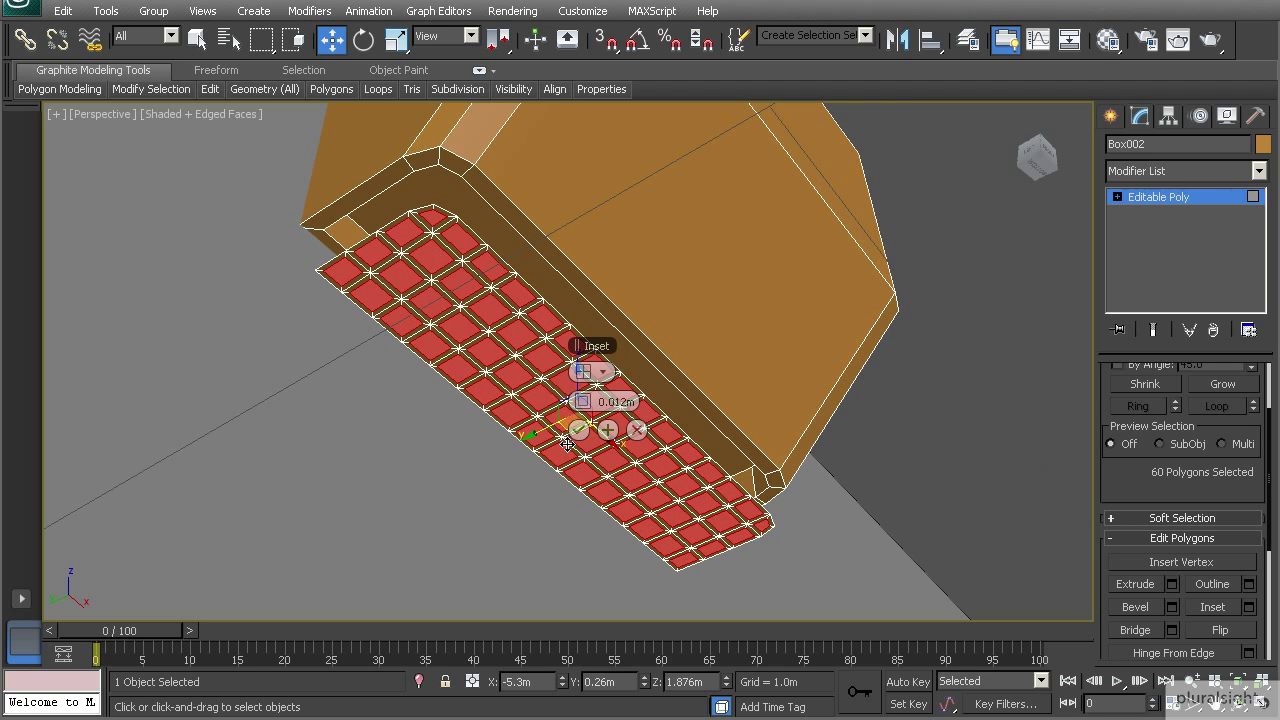
{"action": "middle_click_drag", "start_coordinate": [423, 305], "coordinate": [438, 331]}
{"action": "scroll", "coordinate": [438, 331], "scroll_direction": "down", "scroll_amount": 5}
{"action": "scroll", "coordinate": [441, 322], "scroll_direction": "up", "scroll_amount": 4}
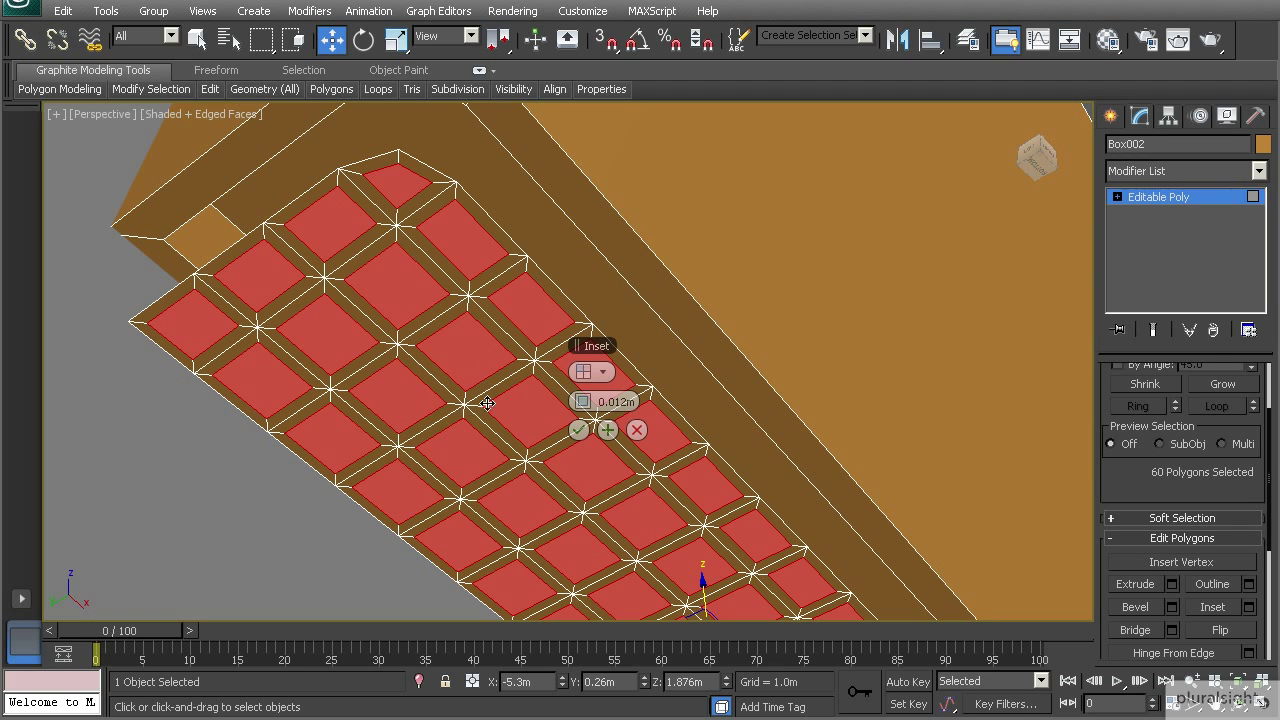
{"action": "left_click", "coordinate": [578, 429]}
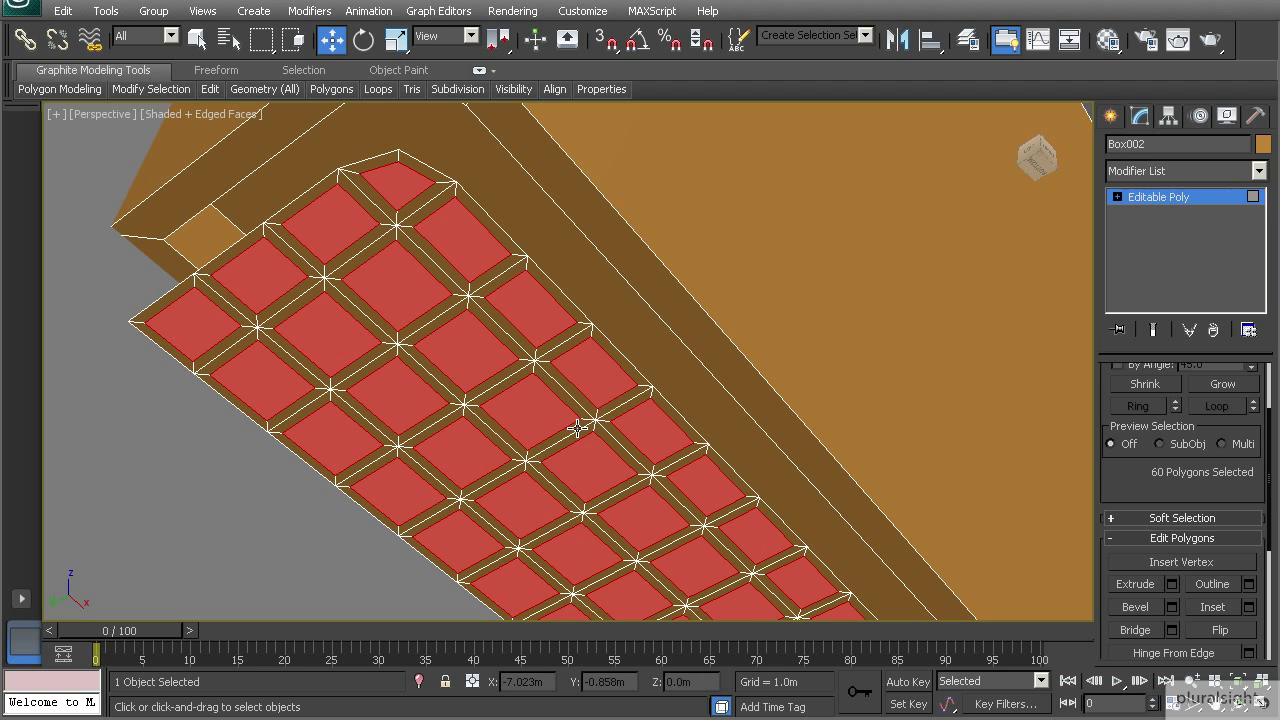
Step: Extrude the inset panel polygons by a height of -0.05 m and delete the extruded end faces to open the grille cells
{"action": "left_click", "coordinate": [1171, 584]}
{"action": "middle_click_drag", "start_coordinate": [567, 439], "coordinate": [602, 428], "text": "alt"}
{"action": "left_click_drag", "start_coordinate": [628, 403], "coordinate": [567, 403]}
{"action": "type", "text": ".01"}
{"action": "key", "text": "Return"}
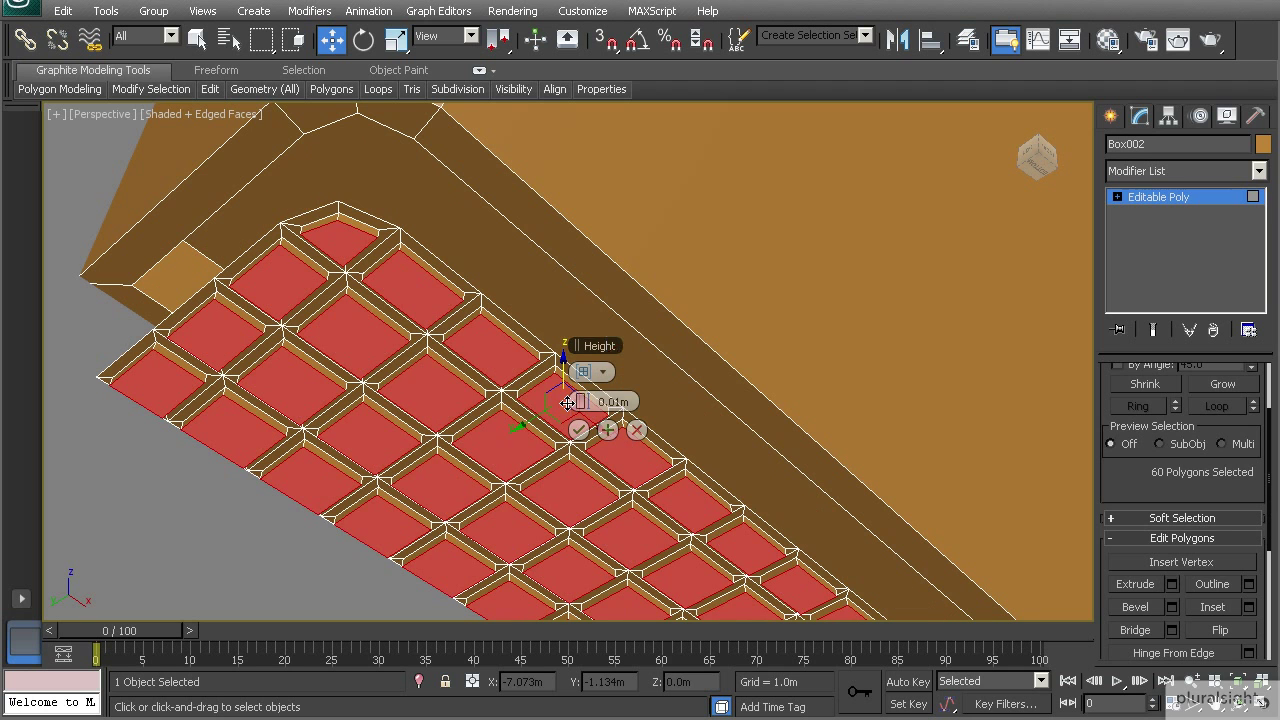
{"action": "double_click", "coordinate": [632, 401]}
{"action": "type", "text": "-0.05"}
{"action": "key", "text": "Return"}
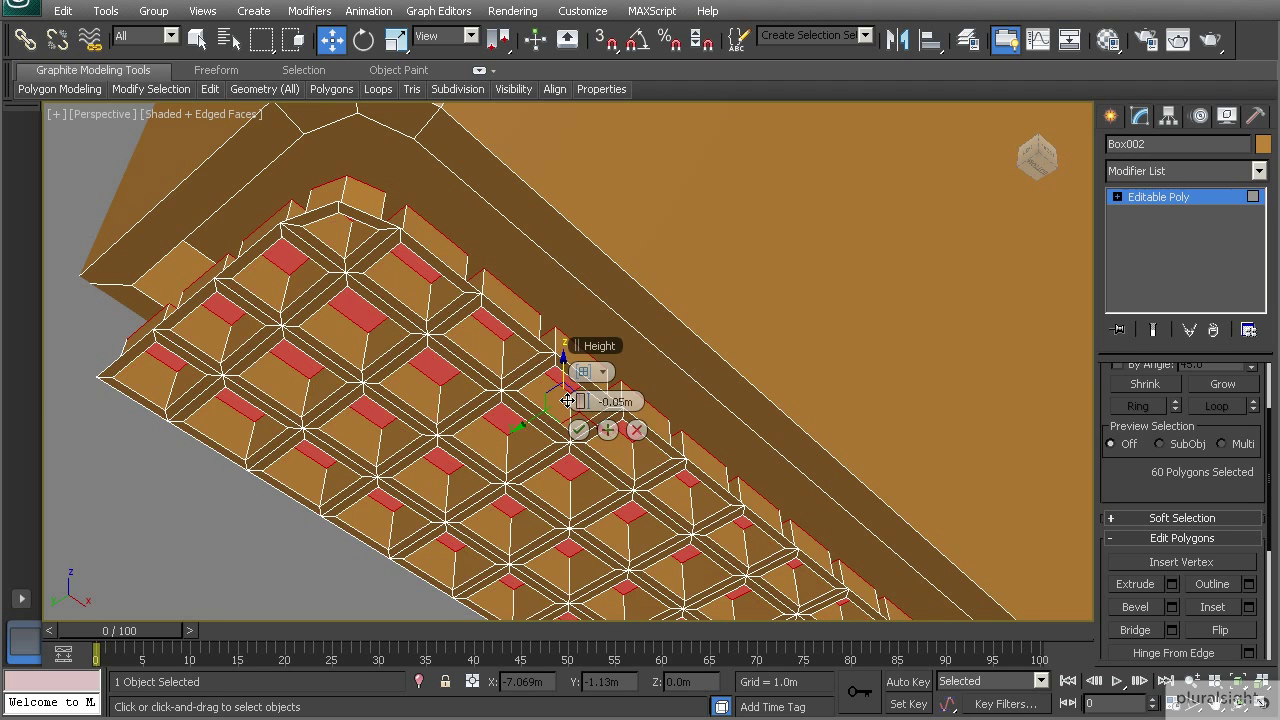
{"action": "left_click", "coordinate": [579, 430]}
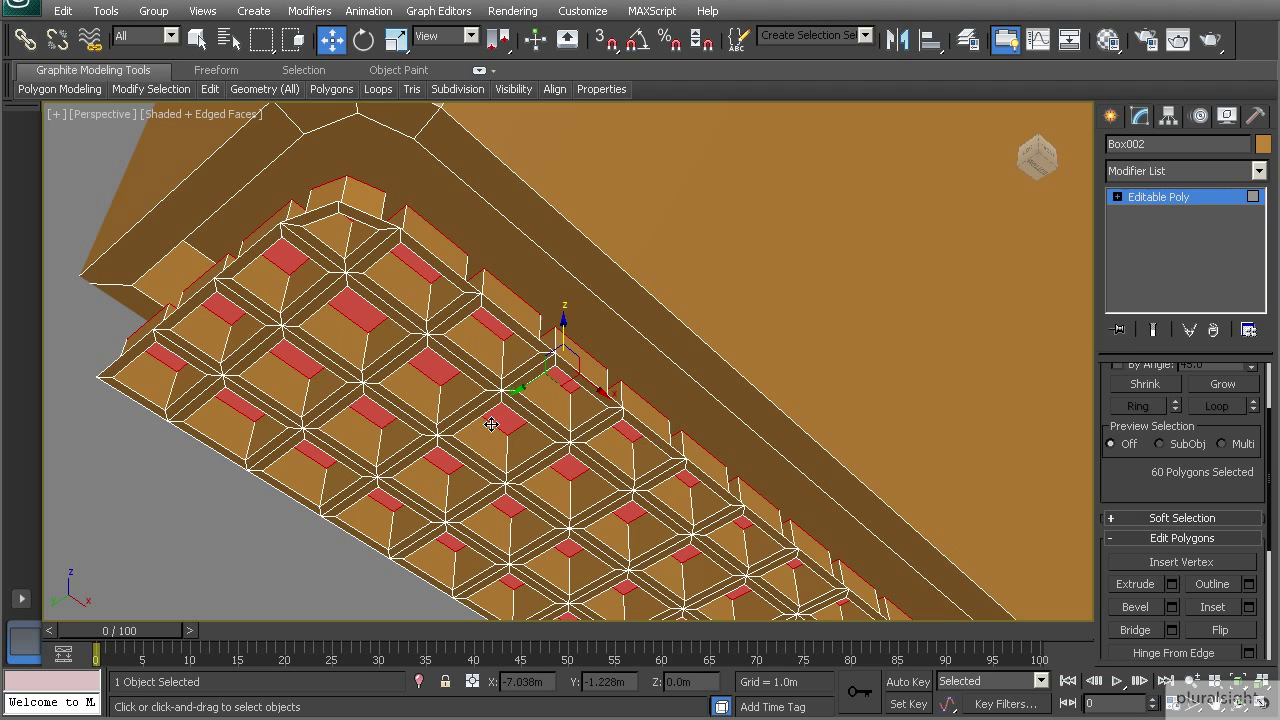
{"action": "key", "text": "Delete"}
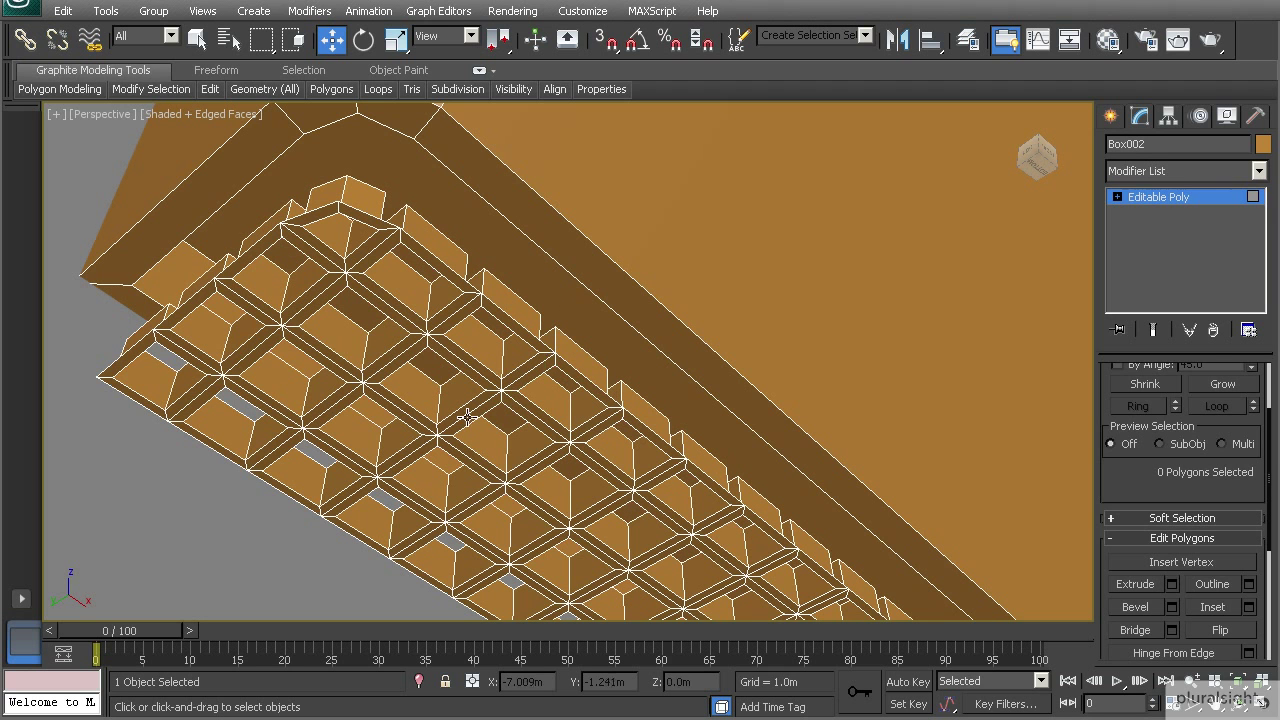
Step: Raise the whole box to about Z 2.063 m and move the grille element up into the recess at about Z 2.104 m
{"action": "left_click", "coordinate": [1160, 200]}
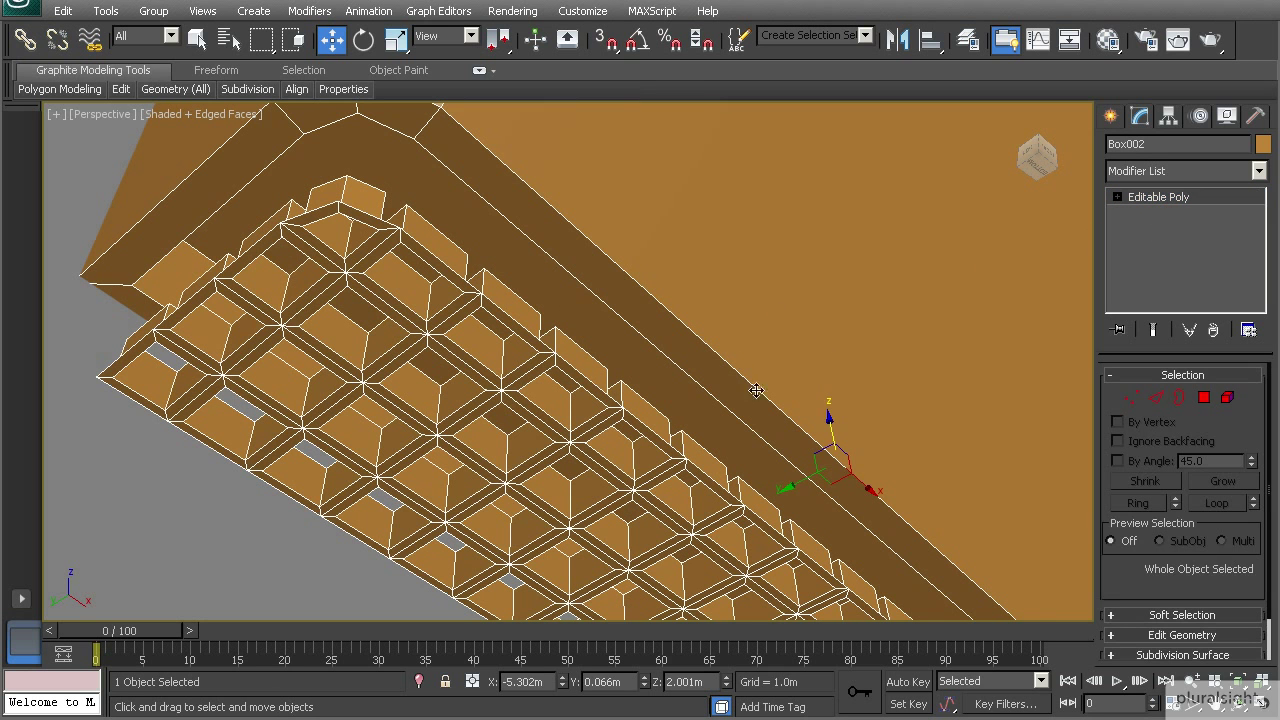
{"action": "left_click_drag", "start_coordinate": [830, 420], "coordinate": [822, 377]}
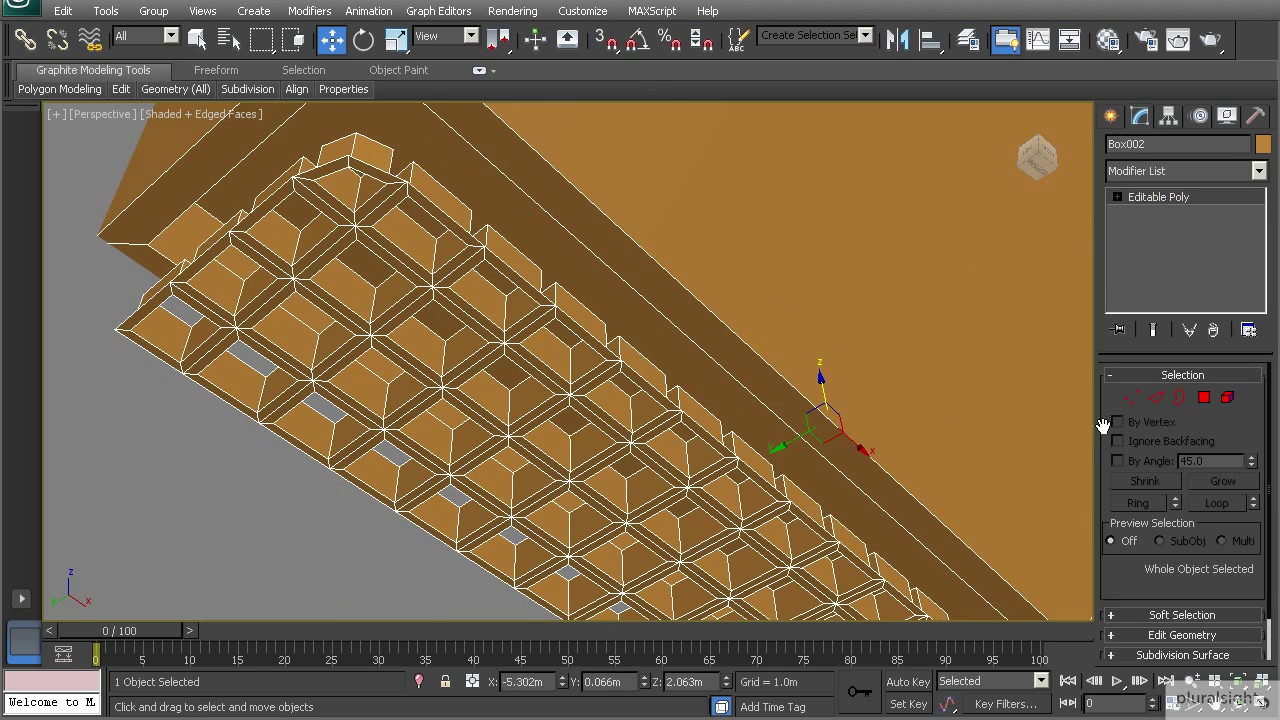
{"action": "left_click", "coordinate": [1227, 398]}
{"action": "left_click", "coordinate": [570, 411]}
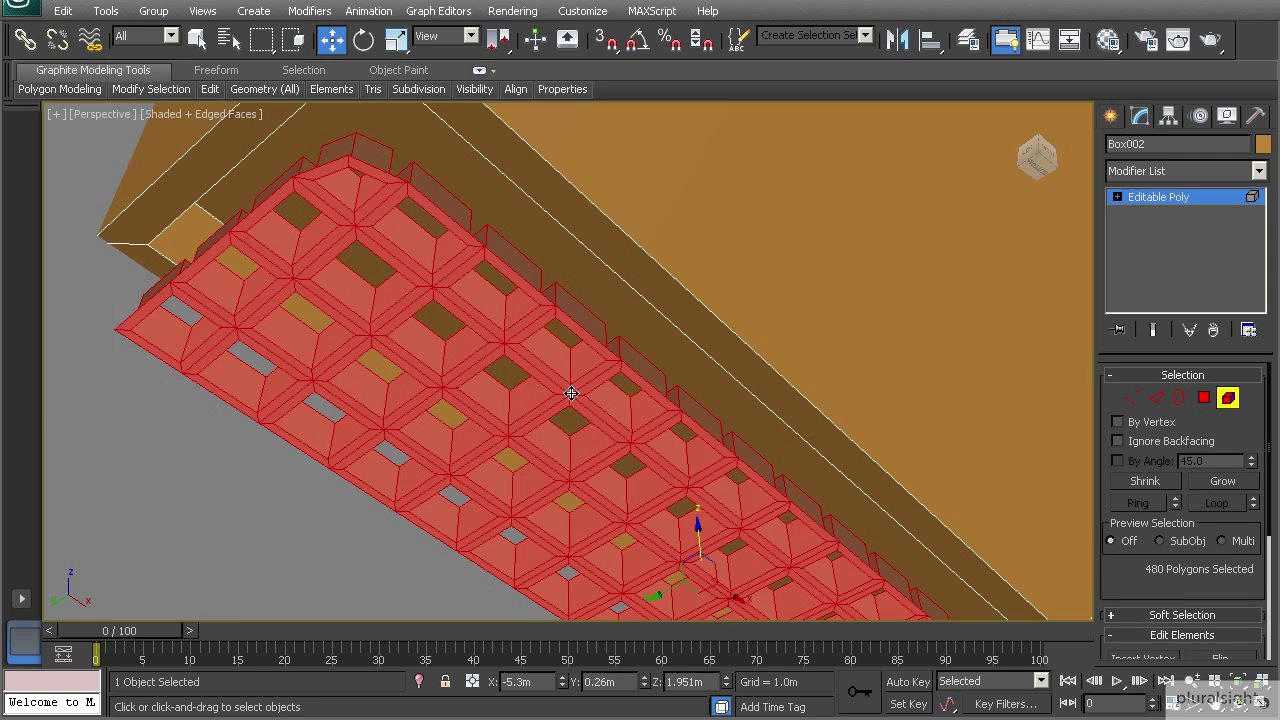
{"action": "scroll", "coordinate": [570, 411], "scroll_direction": "up", "scroll_amount": 2}
{"action": "scroll", "coordinate": [720, 460], "scroll_direction": "down", "scroll_amount": 5}
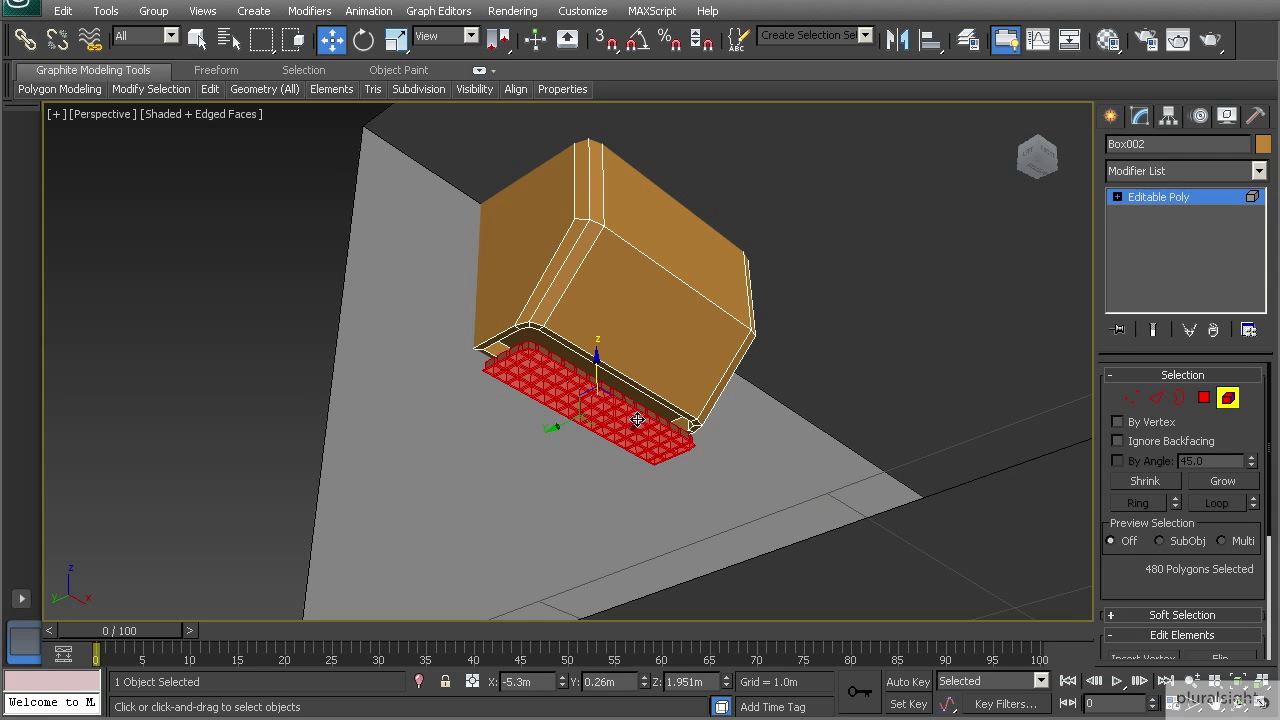
{"action": "left_click_drag", "start_coordinate": [598, 385], "coordinate": [596, 350]}
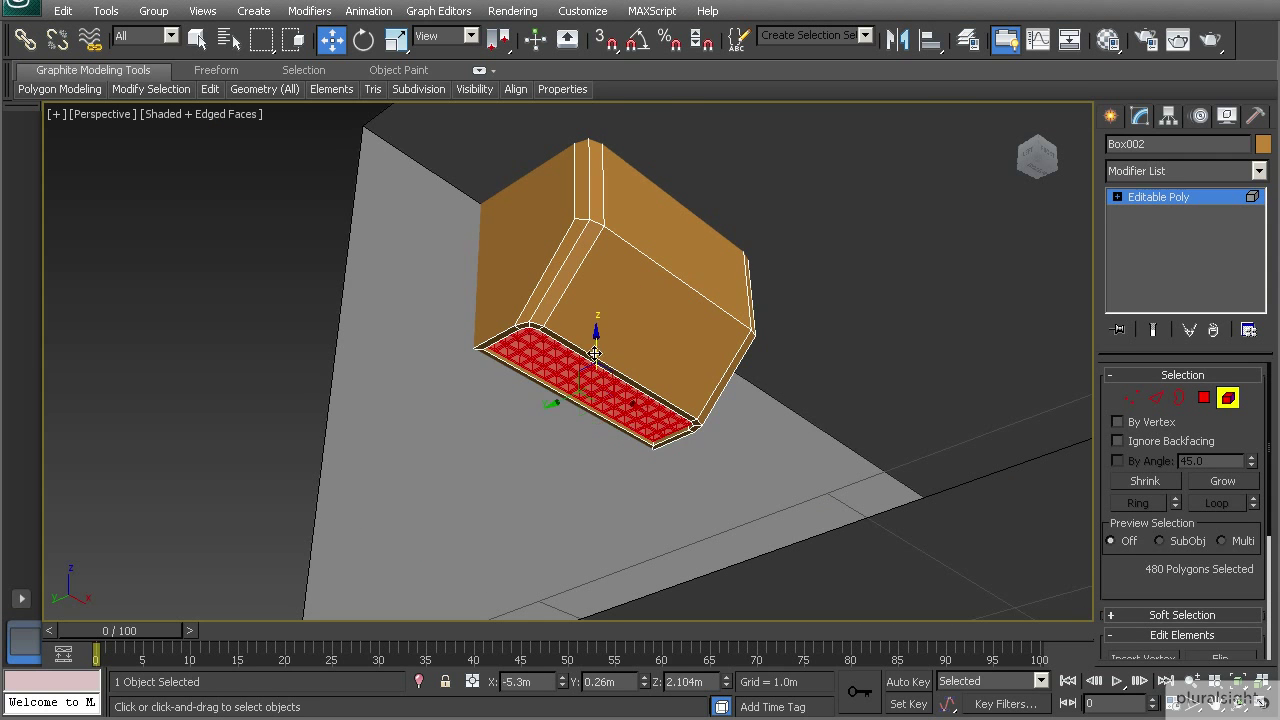
{"action": "scroll", "coordinate": [576, 370], "scroll_direction": "up", "scroll_amount": 4}
{"action": "middle_click_drag", "start_coordinate": [566, 374], "coordinate": [634, 286], "text": "alt"}
{"action": "left_click", "coordinate": [1227, 398]}
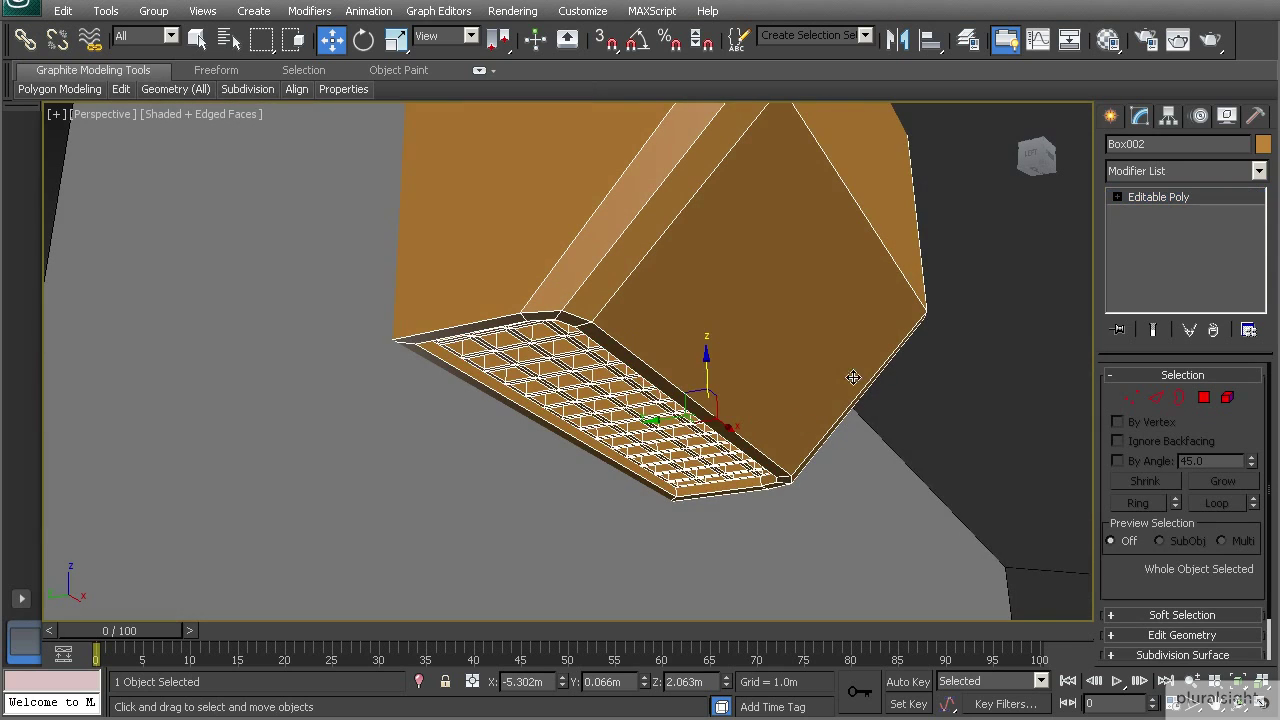
Step: Select the polygons on both end faces of the box and inset them by 0.05 m
{"action": "middle_click_drag", "start_coordinate": [830, 373], "coordinate": [826, 393]}
{"action": "left_click_drag", "start_coordinate": [615, 458], "coordinate": [594, 484]}
{"action": "middle_click_drag", "start_coordinate": [594, 484], "coordinate": [498, 443], "text": "alt"}
{"action": "scroll", "coordinate": [502, 431], "scroll_direction": "down", "scroll_amount": 5}
{"action": "scroll", "coordinate": [503, 457], "scroll_direction": "up", "scroll_amount": 5}
{"action": "left_click", "coordinate": [1206, 397]}
{"action": "left_click", "coordinate": [515, 317]}
{"action": "middle_click_drag", "start_coordinate": [885, 425], "coordinate": [605, 443], "text": "alt"}
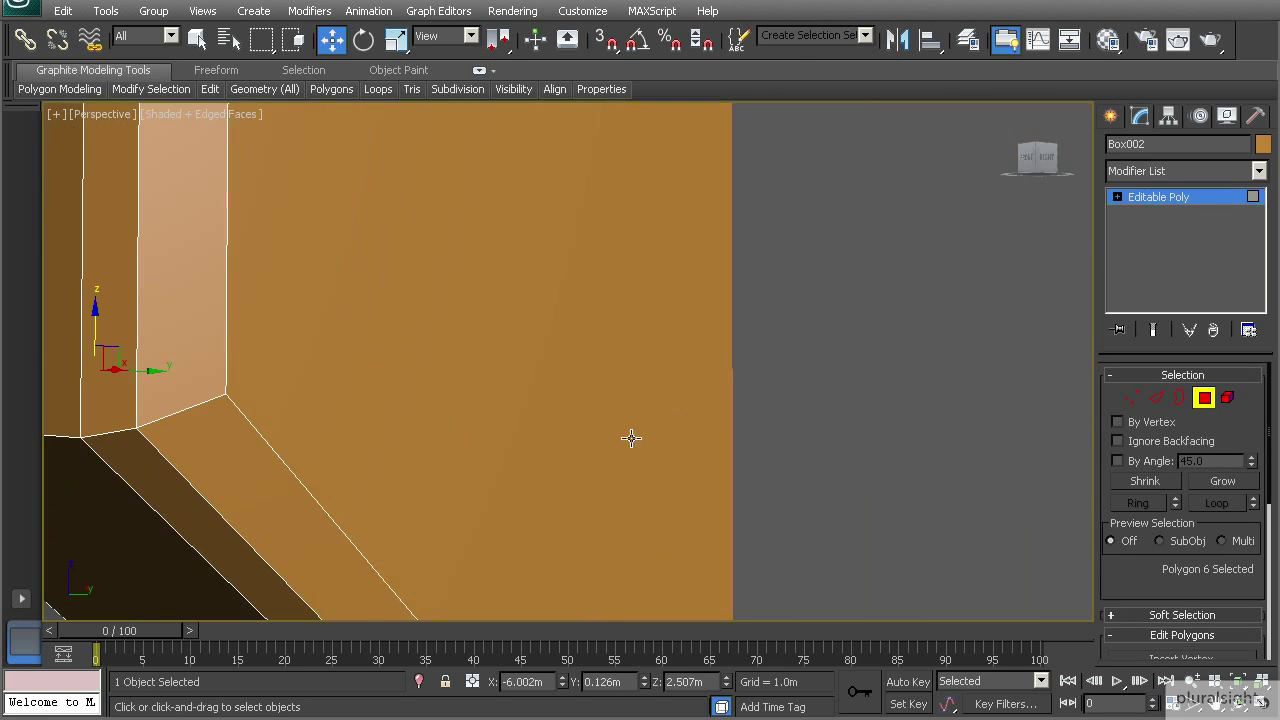
{"action": "left_click", "coordinate": [605, 445], "text": "ctrl"}
{"action": "scroll", "coordinate": [600, 447], "scroll_direction": "down", "scroll_amount": 6}
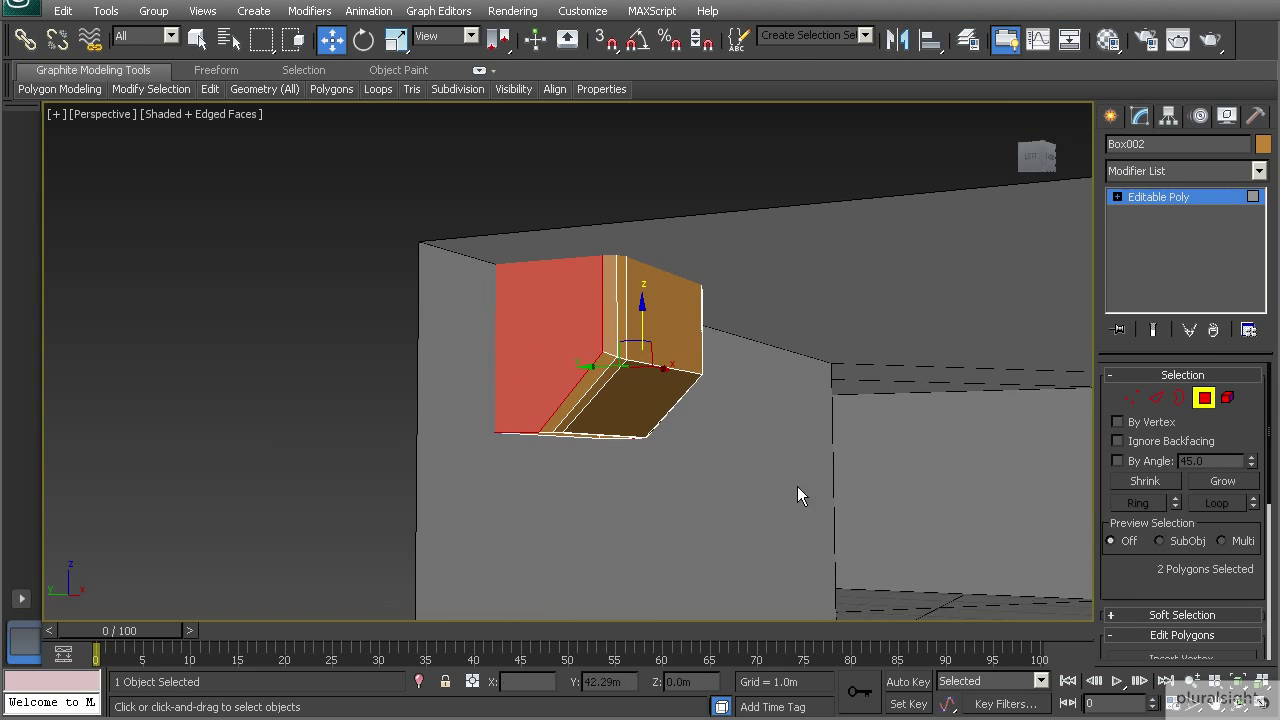
{"action": "scroll", "coordinate": [1248, 585], "scroll_direction": "down", "scroll_amount": 3}
{"action": "left_click", "coordinate": [1250, 578]}
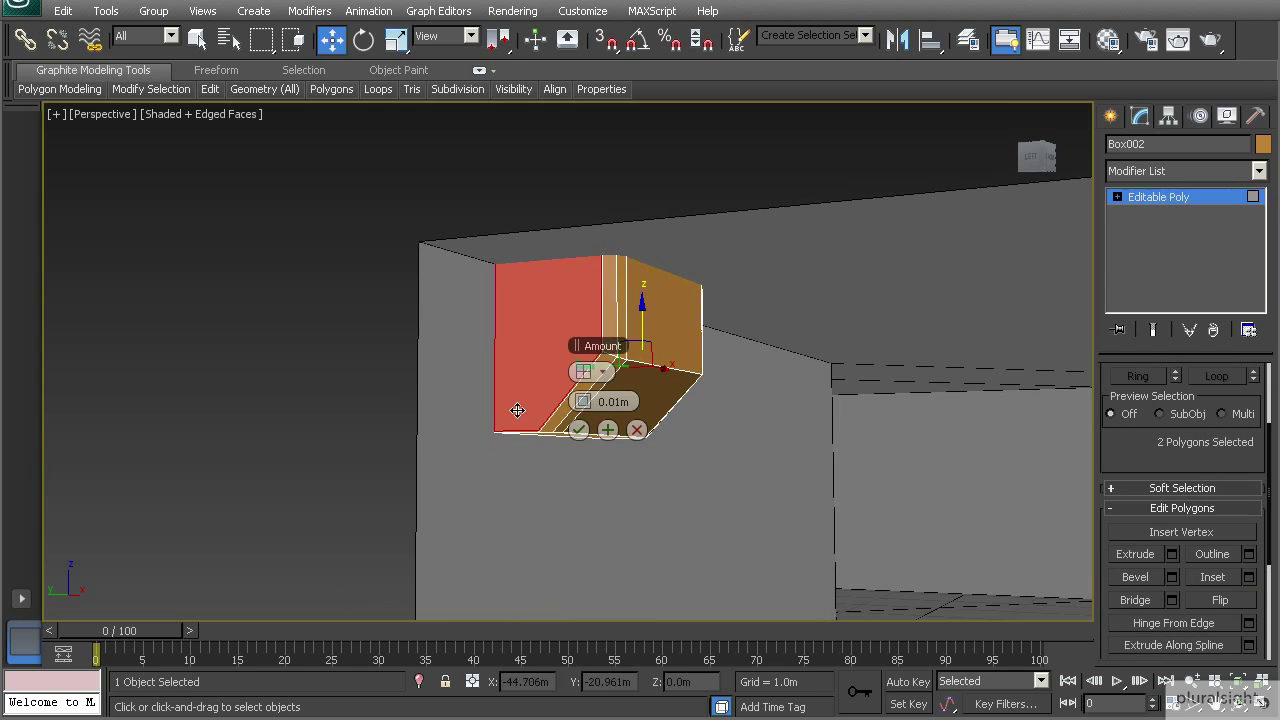
{"action": "scroll", "coordinate": [515, 410], "scroll_direction": "up", "scroll_amount": 5}
{"action": "left_click_drag", "start_coordinate": [587, 403], "coordinate": [648, 368]}
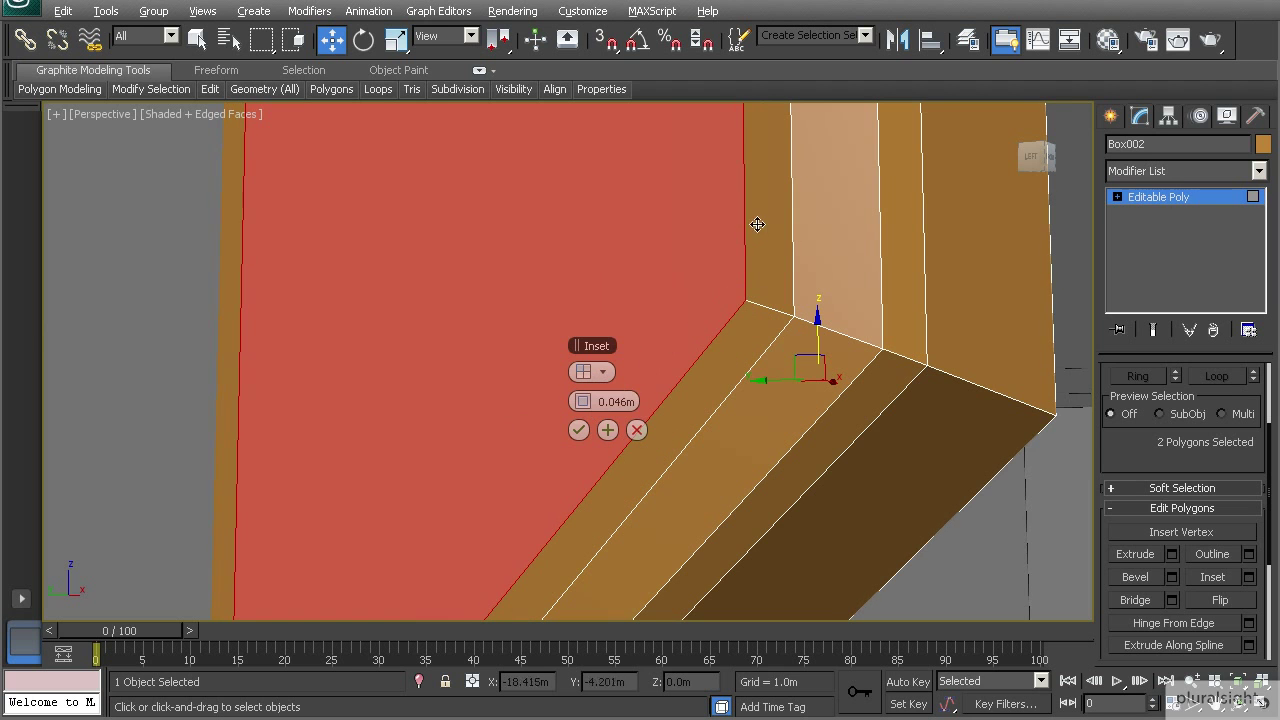
{"action": "scroll", "coordinate": [729, 313], "scroll_direction": "down", "scroll_amount": 5}
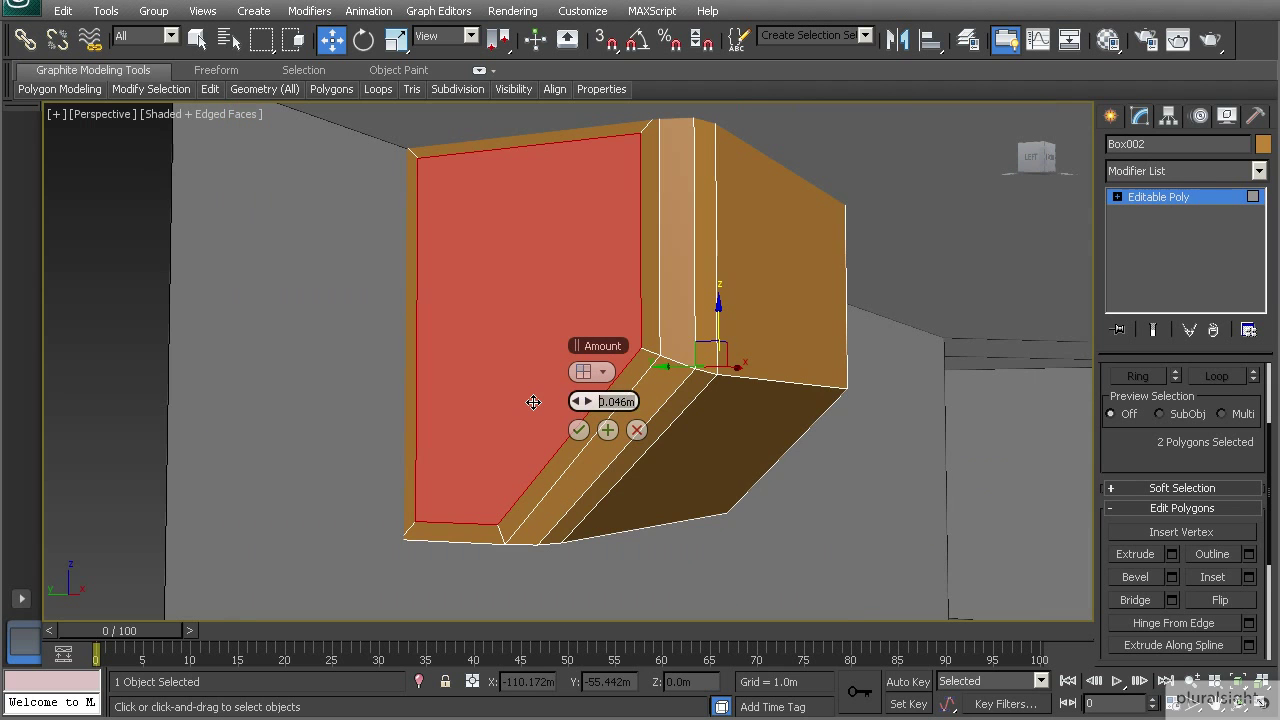
{"action": "type", "text": ".05"}
{"action": "key", "text": "Return"}
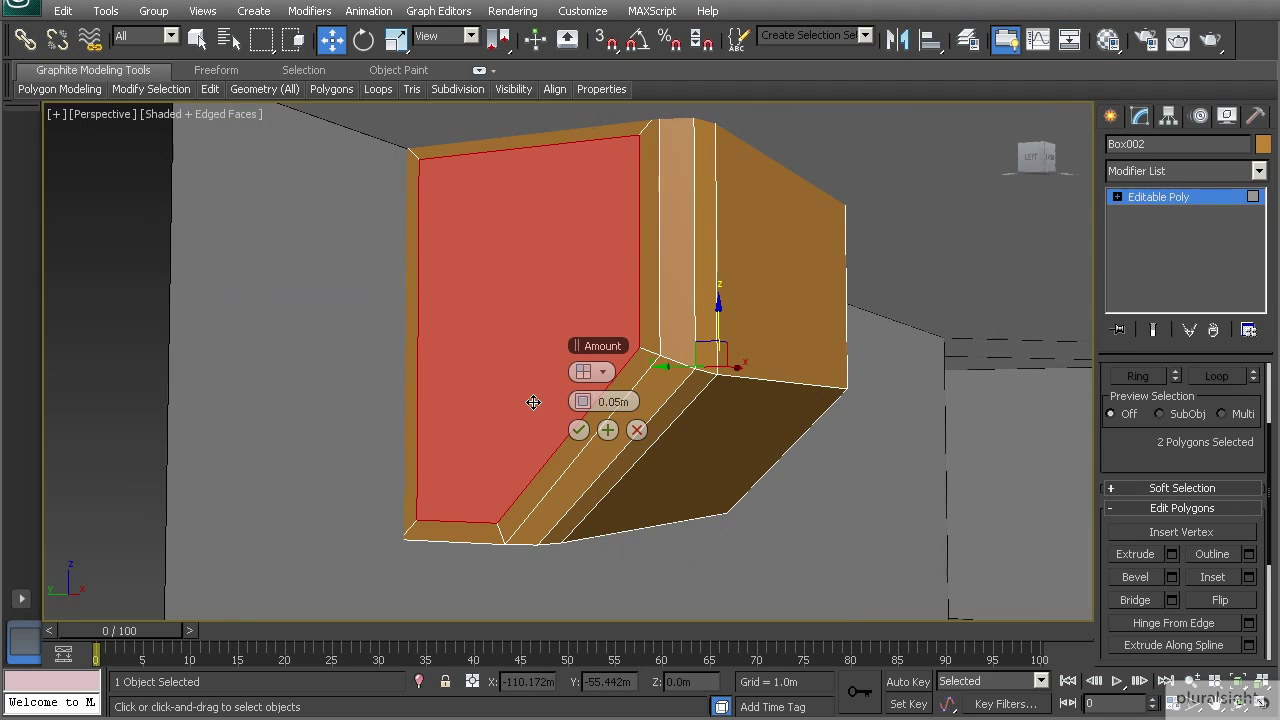
{"action": "left_click", "coordinate": [578, 431]}
Step: Extrude the inset end polygons inward to form a shallow recess on each end of the box
{"action": "left_click", "coordinate": [1170, 555]}
{"action": "middle_click_drag", "start_coordinate": [729, 432], "coordinate": [693, 456], "text": "alt"}
{"action": "middle_click_drag", "start_coordinate": [478, 387], "coordinate": [572, 393], "text": "alt"}
{"action": "left_click", "coordinate": [578, 430]}
Step: Try to select the ring of lengthwise edges around the box body
{"action": "left_click", "coordinate": [677, 421]}
{"action": "middle_click_drag", "start_coordinate": [677, 421], "coordinate": [608, 445], "text": "alt"}
{"action": "middle_click_drag", "start_coordinate": [489, 317], "coordinate": [657, 334], "text": "alt"}
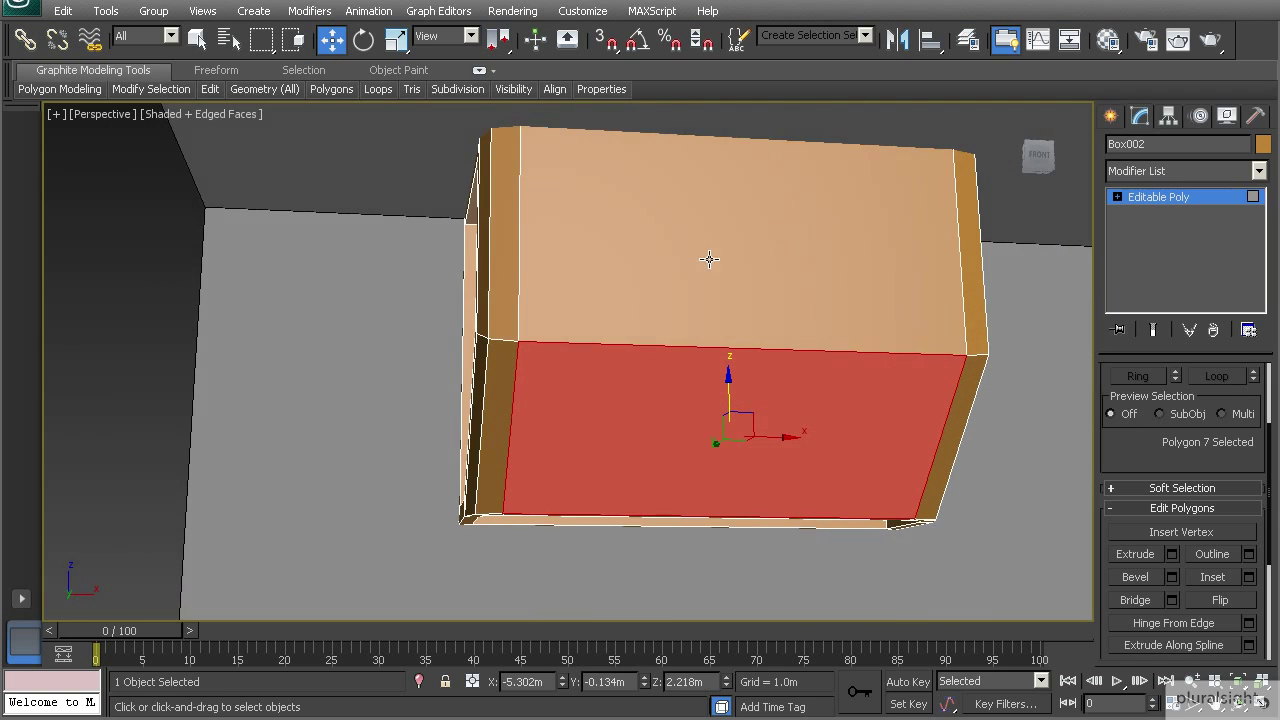
{"action": "middle_click_drag", "start_coordinate": [688, 484], "coordinate": [702, 411], "text": "alt"}
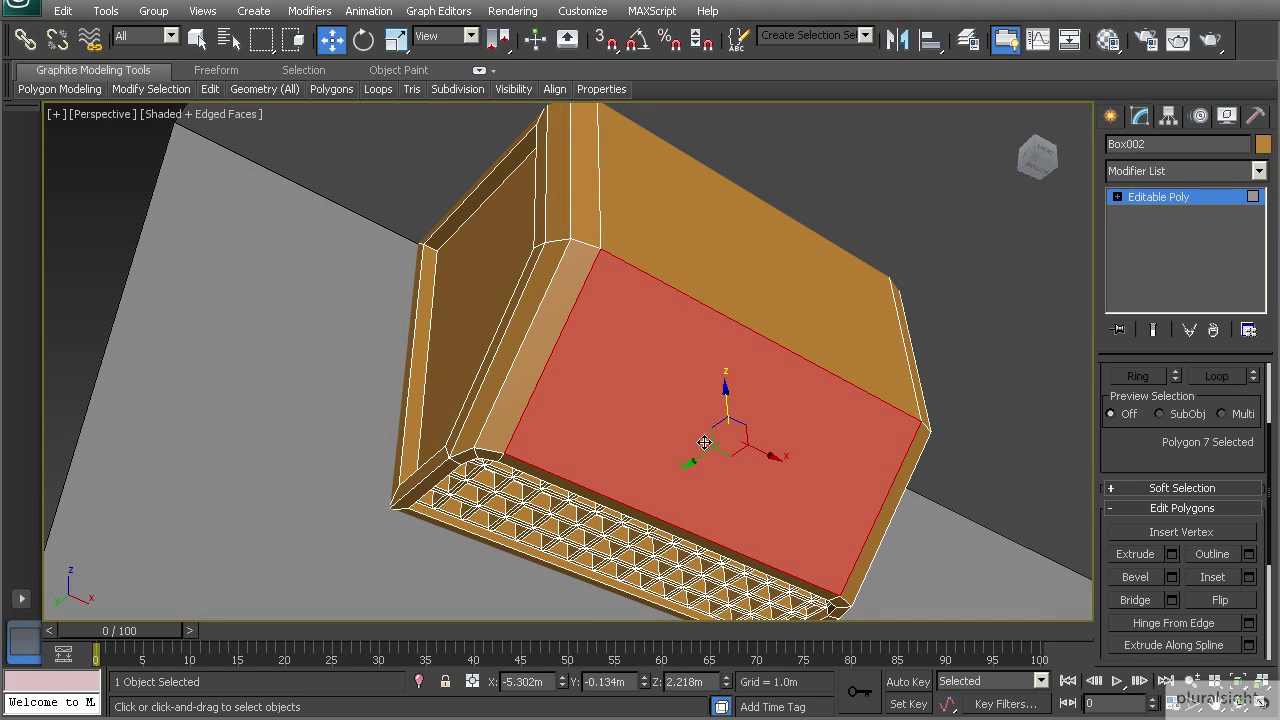
{"action": "key", "text": "2"}
{"action": "left_click", "coordinate": [626, 502]}
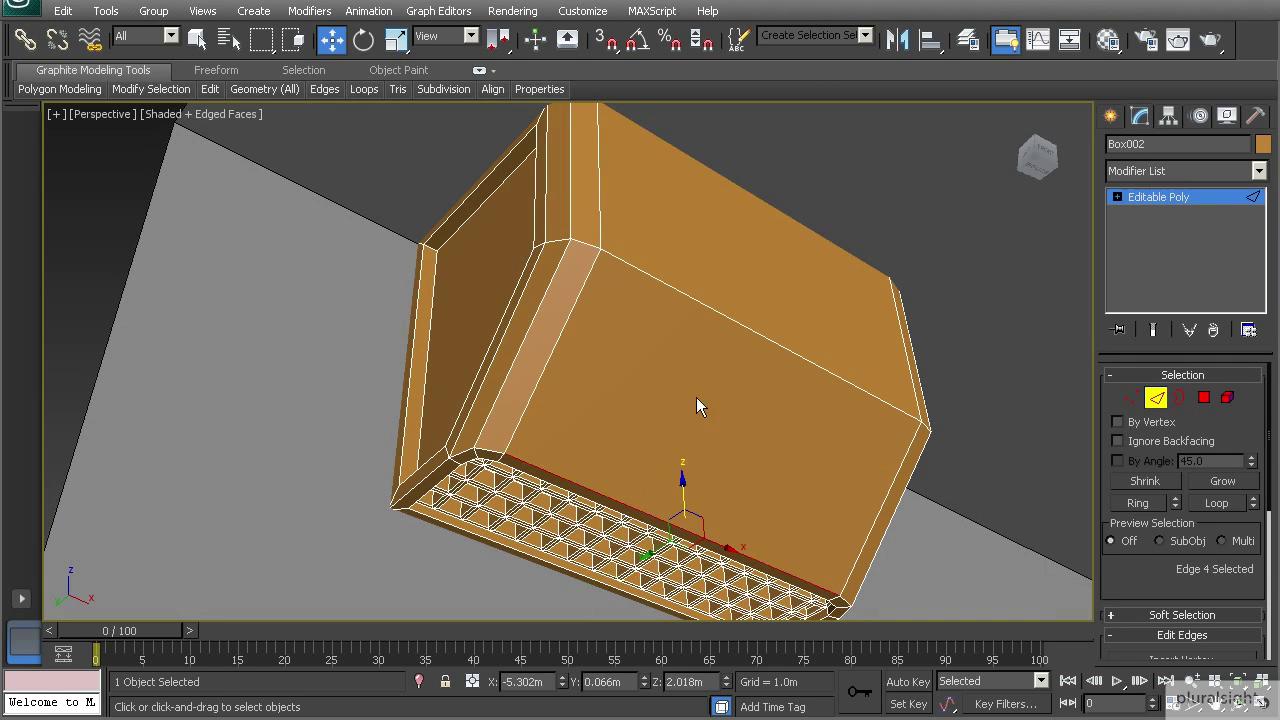
{"action": "left_click", "coordinate": [740, 322], "text": "shift"}
{"action": "middle_click_drag", "start_coordinate": [724, 362], "coordinate": [686, 415], "text": "alt"}
{"action": "middle_click_drag", "start_coordinate": [621, 449], "coordinate": [416, 361], "text": "alt"}
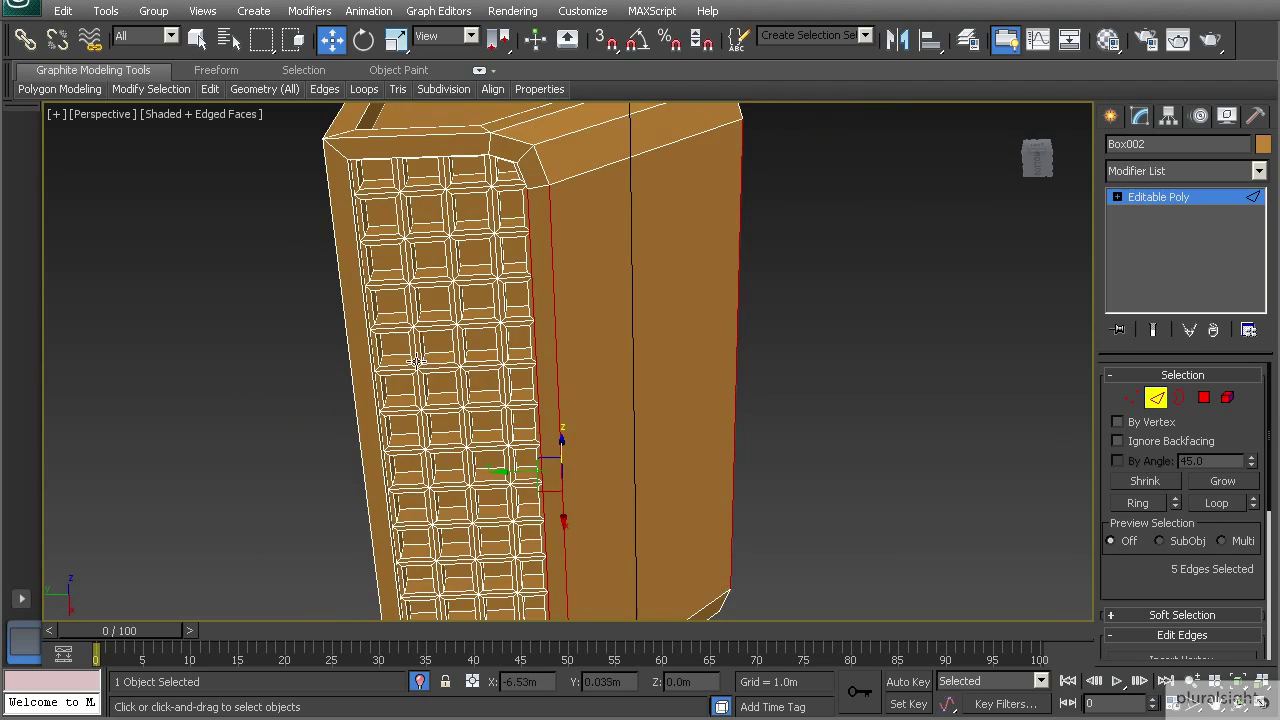
{"action": "middle_click_drag", "start_coordinate": [347, 321], "coordinate": [556, 345], "text": "alt"}
Step: Select the grille element and move it down out of the recess to about Z 1.67 m
{"action": "left_click", "coordinate": [558, 248]}
{"action": "left_click", "coordinate": [1228, 397]}
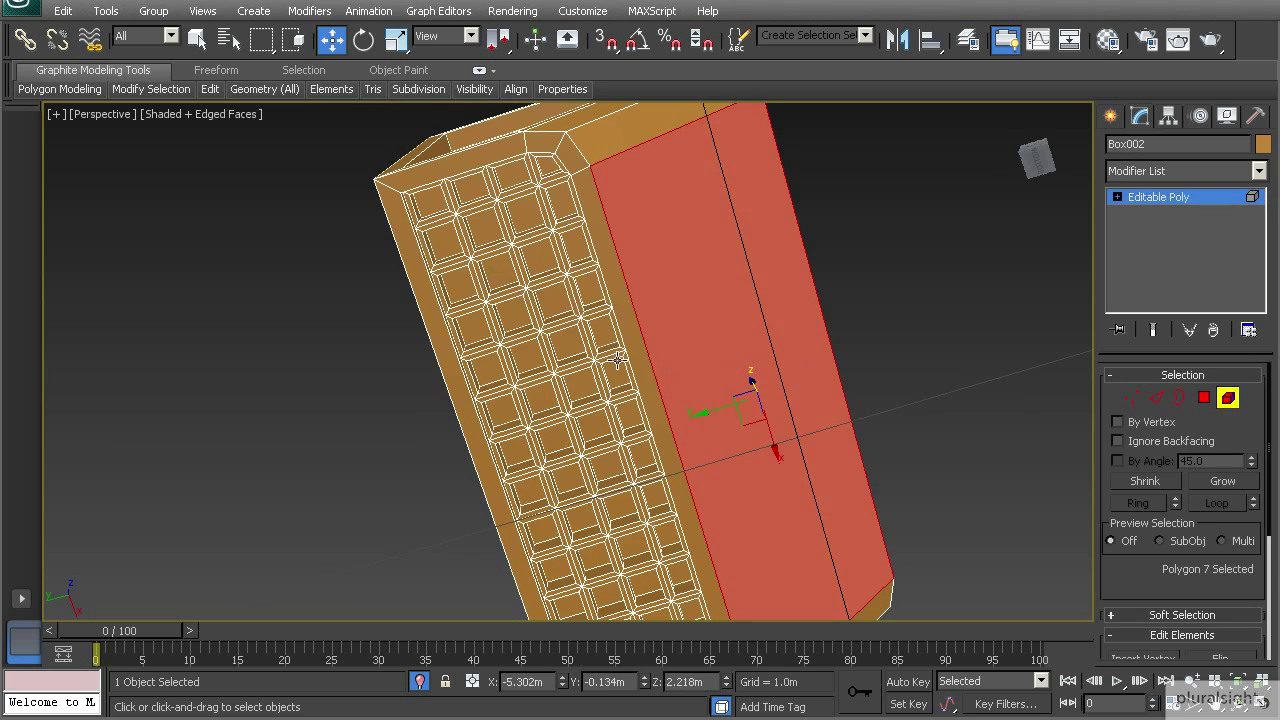
{"action": "left_click", "coordinate": [587, 365]}
{"action": "middle_click_drag", "start_coordinate": [587, 365], "coordinate": [576, 441], "text": "alt"}
{"action": "left_click_drag", "start_coordinate": [586, 433], "coordinate": [557, 455]}
{"action": "left_click_drag", "start_coordinate": [588, 576], "coordinate": [586, 581]}
{"action": "mouse_move", "coordinate": [534, 431]}
{"action": "middle_mouse_down", "text": "alt"}
{"action": "mouse_move", "coordinate": [588, 294]}
{"action": "mouse_move", "coordinate": [620, 306]}
{"action": "mouse_move", "coordinate": [600, 297]}
{"action": "mouse_move", "coordinate": [546, 411]}
{"action": "middle_mouse_up", "text": "alt"}
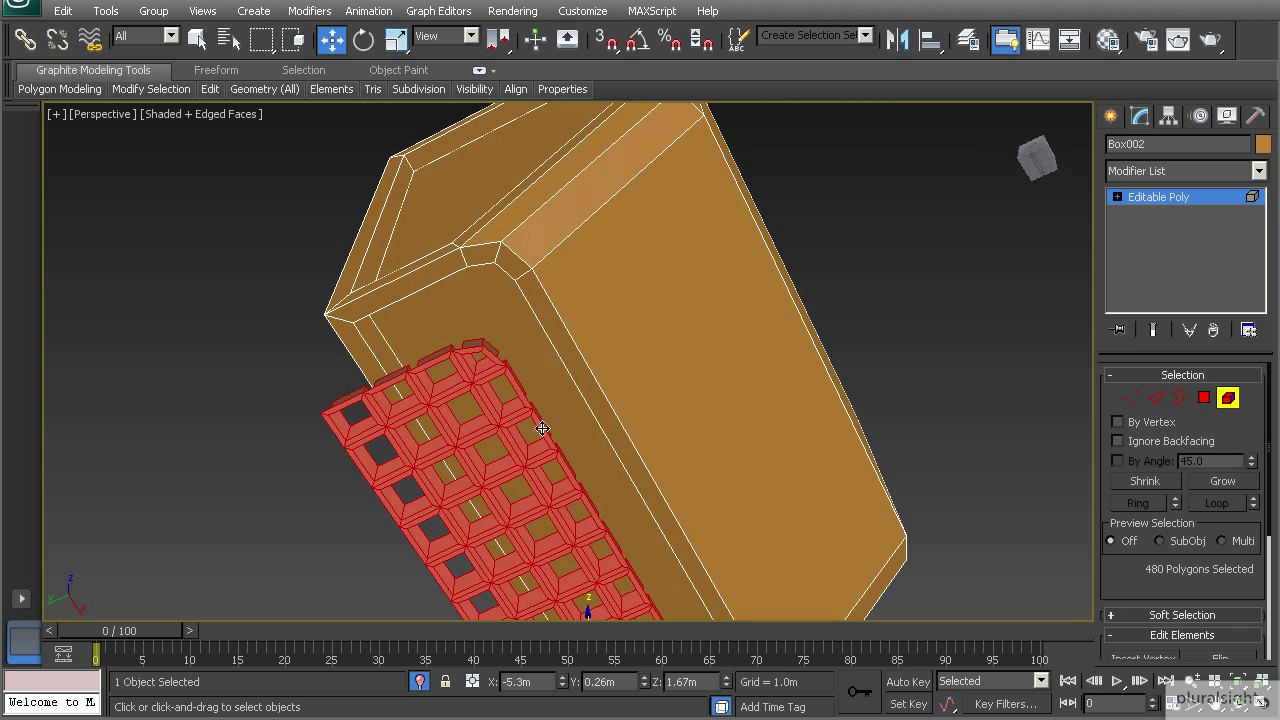
Step: Select the ring of lengthwise edges around the box, including the recess edges, and connect them with 2 segments
{"action": "left_click", "coordinate": [1156, 399]}
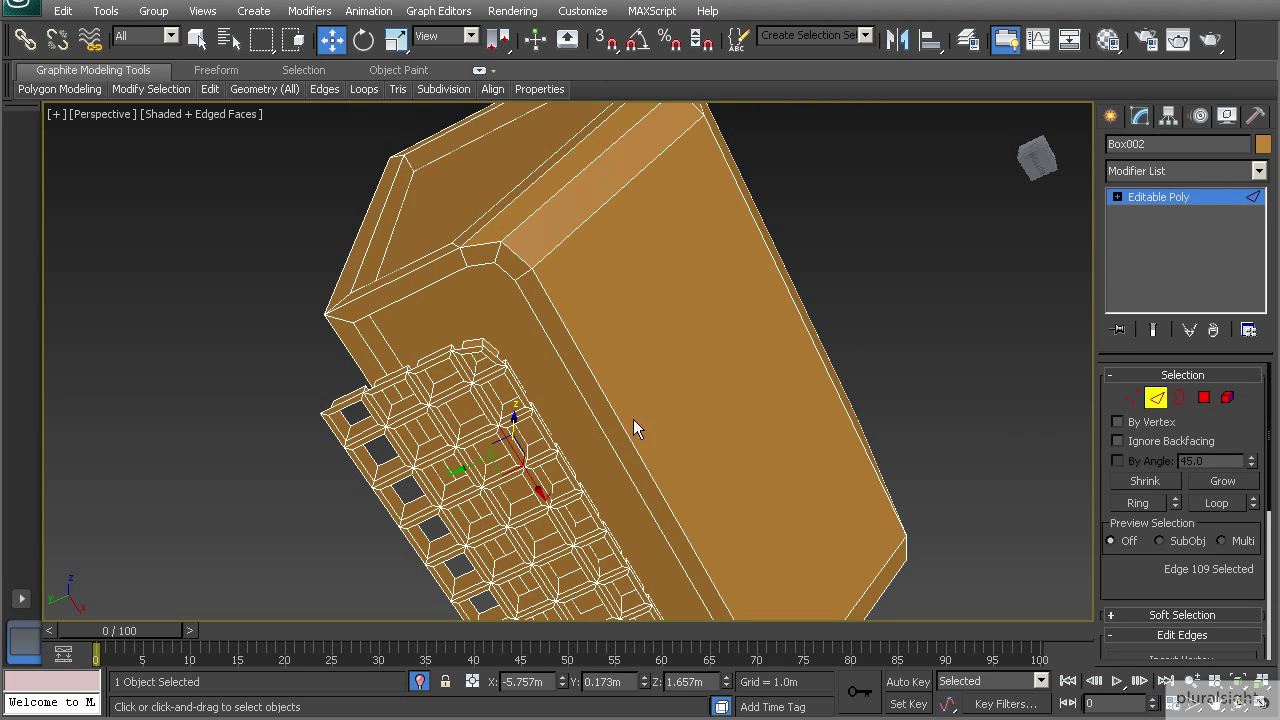
{"action": "left_click", "coordinate": [606, 416]}
{"action": "double_click", "coordinate": [597, 422]}
{"action": "middle_click_drag", "start_coordinate": [765, 277], "coordinate": [588, 380], "text": "alt"}
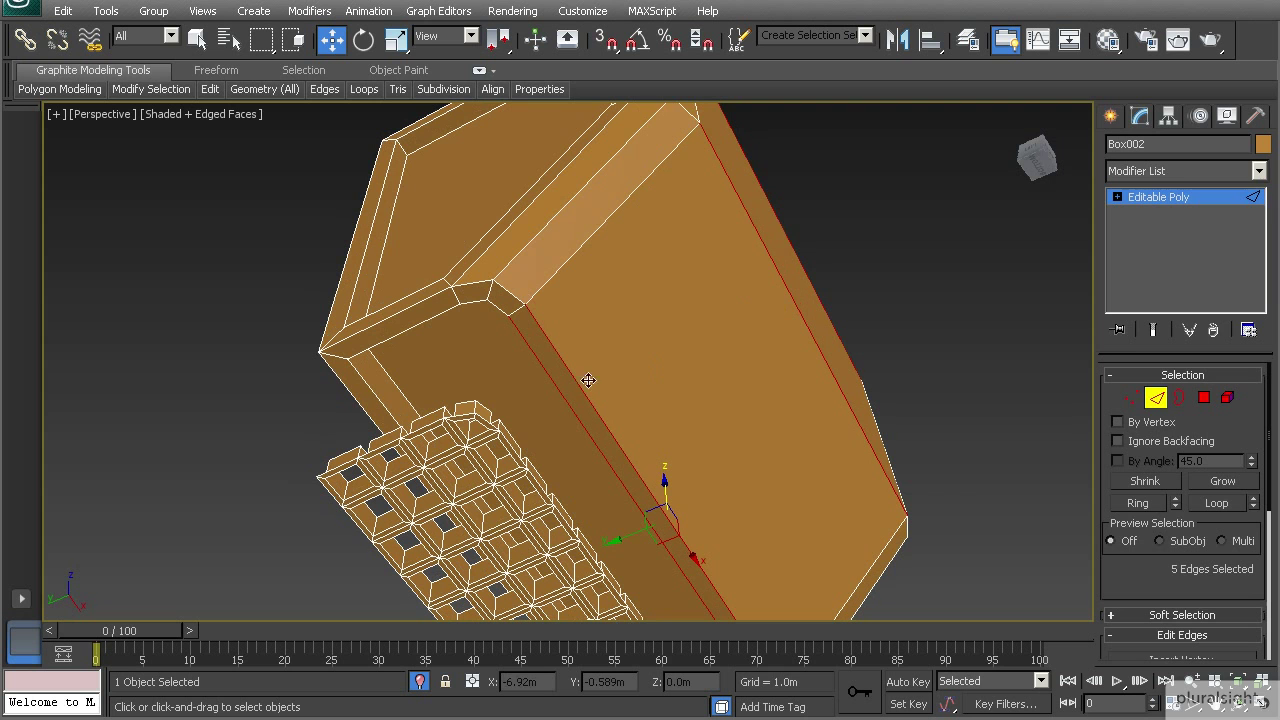
{"action": "double_click", "coordinate": [382, 406], "text": "ctrl"}
{"action": "middle_click_drag", "start_coordinate": [372, 410], "coordinate": [656, 265], "text": "alt"}
{"action": "middle_click_drag", "start_coordinate": [614, 138], "coordinate": [680, 351], "text": "alt"}
{"action": "left_click", "coordinate": [684, 350]}
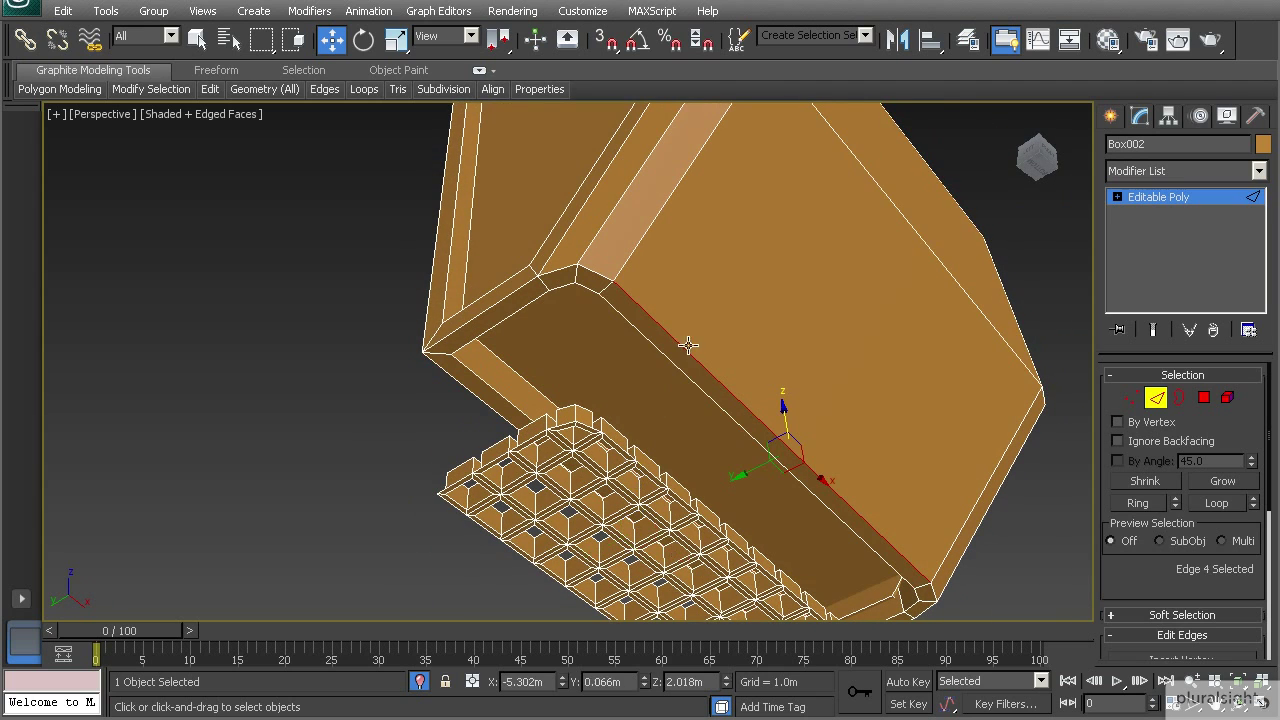
{"action": "left_click", "coordinate": [874, 182], "text": "shift"}
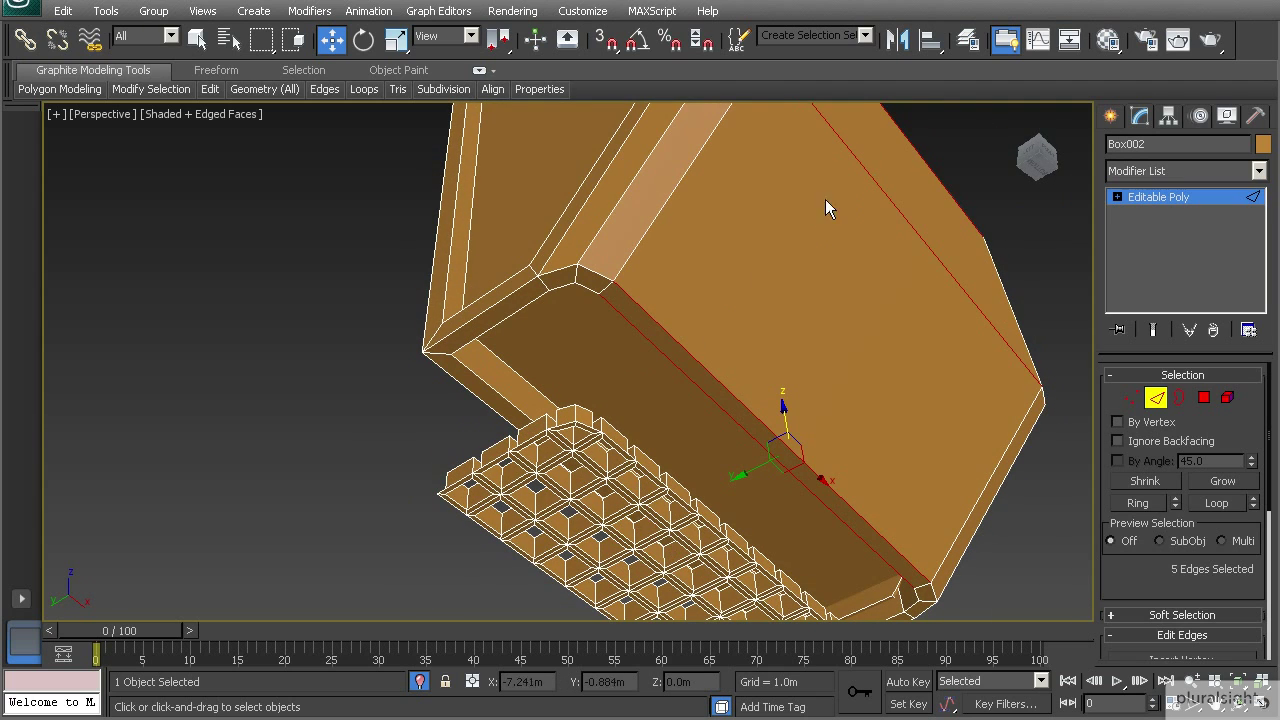
{"action": "middle_click_drag", "start_coordinate": [636, 306], "coordinate": [585, 330], "text": "alt"}
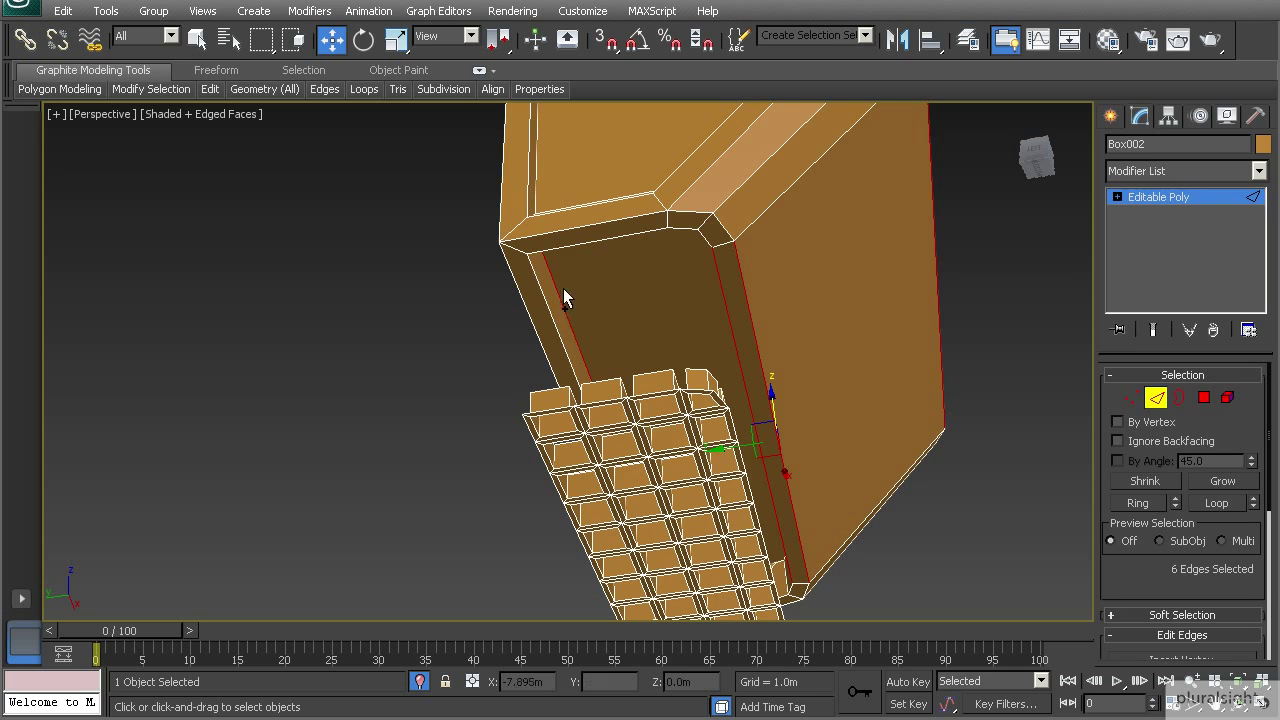
{"action": "left_click", "coordinate": [550, 317], "text": "shift"}
{"action": "middle_click_drag", "start_coordinate": [482, 335], "coordinate": [367, 361], "text": "alt"}
{"action": "scroll", "coordinate": [1218, 560], "scroll_direction": "down", "scroll_amount": 5}
{"action": "left_click", "coordinate": [1249, 604]}
{"action": "middle_click_drag", "start_coordinate": [915, 508], "coordinate": [540, 471], "text": "alt"}
{"action": "left_click", "coordinate": [578, 458]}
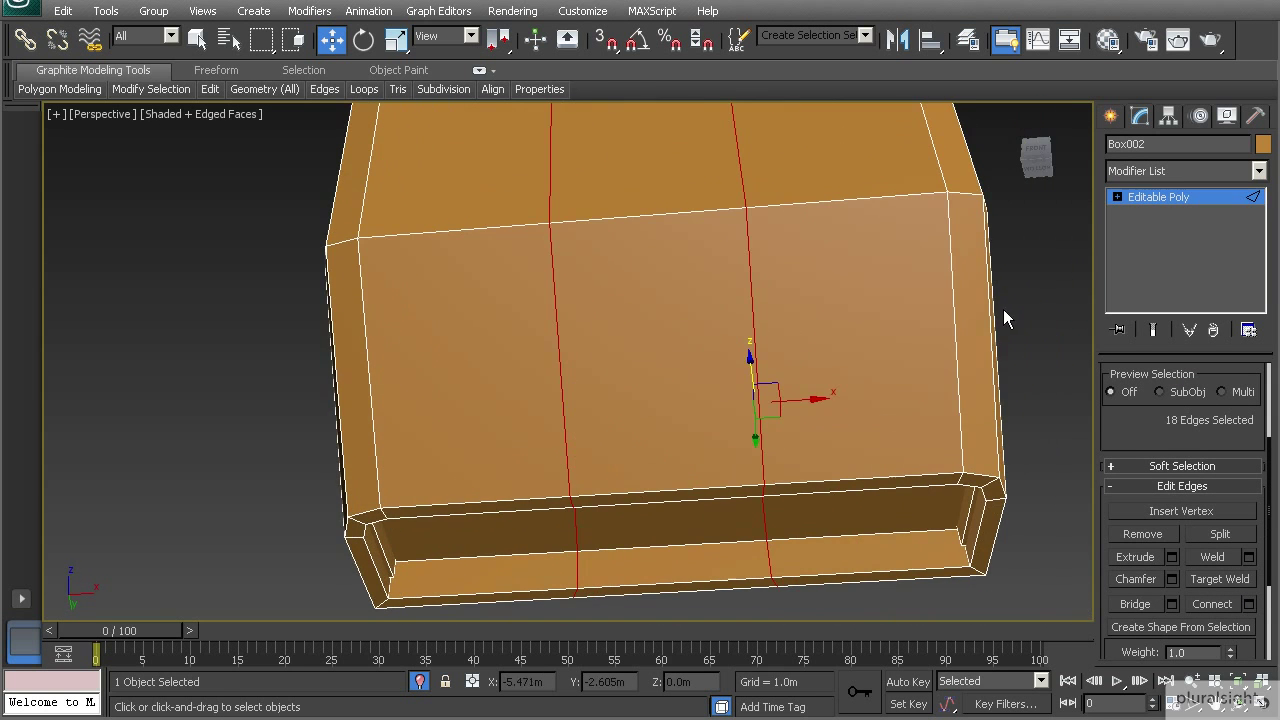
Step: Select the upright and sloped polygons of the box's middle front section and extrude them by 0.15 m
{"action": "key", "text": "4"}
{"action": "left_click", "coordinate": [673, 319]}
{"action": "left_click", "coordinate": [645, 200], "text": "ctrl"}
{"action": "middle_click_drag", "start_coordinate": [607, 237], "coordinate": [615, 300], "text": "alt"}
{"action": "middle_click_drag", "start_coordinate": [584, 444], "coordinate": [919, 488], "text": "alt"}
{"action": "scroll", "coordinate": [1117, 553], "scroll_direction": "down", "scroll_amount": 1}
{"action": "scroll", "coordinate": [1117, 553], "scroll_direction": "down", "scroll_amount": 5}
{"action": "left_click", "coordinate": [1171, 512]}
{"action": "left_click_drag", "start_coordinate": [618, 401], "coordinate": [714, 398]}
{"action": "middle_click_drag", "start_coordinate": [573, 352], "coordinate": [579, 440], "text": "alt"}
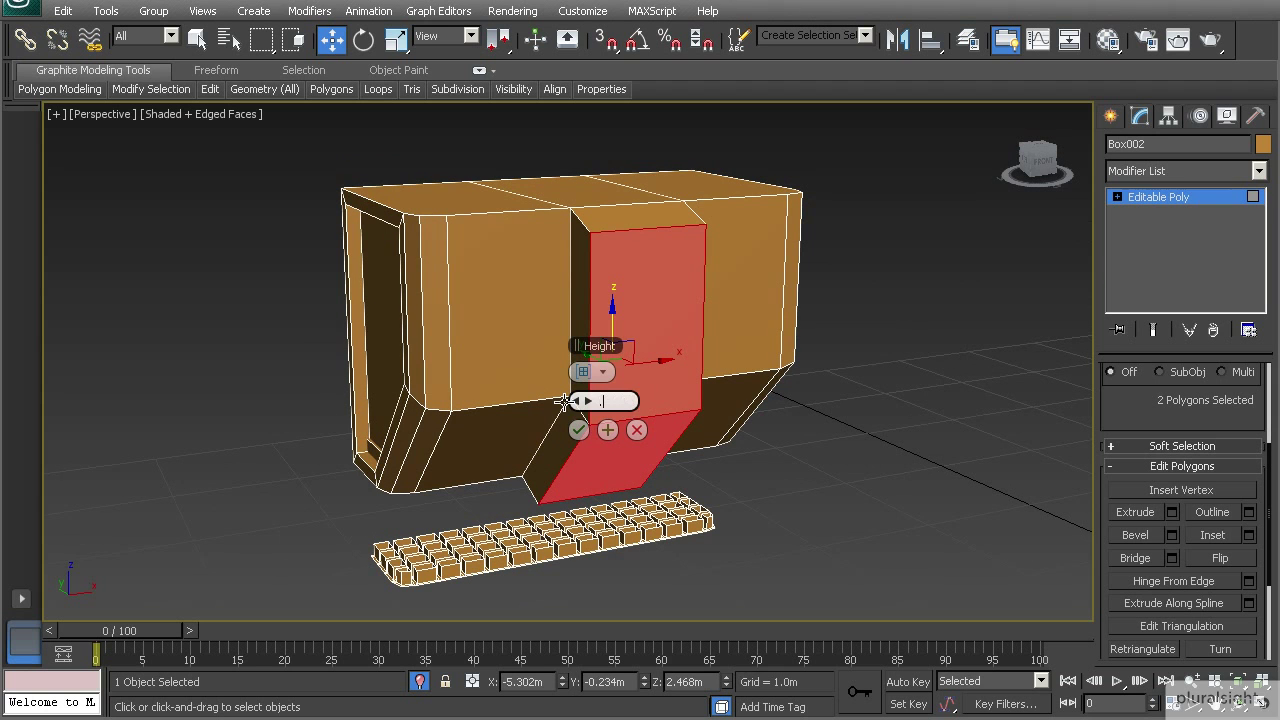
{"action": "type", "text": "5"}
{"action": "key", "text": "Return"}
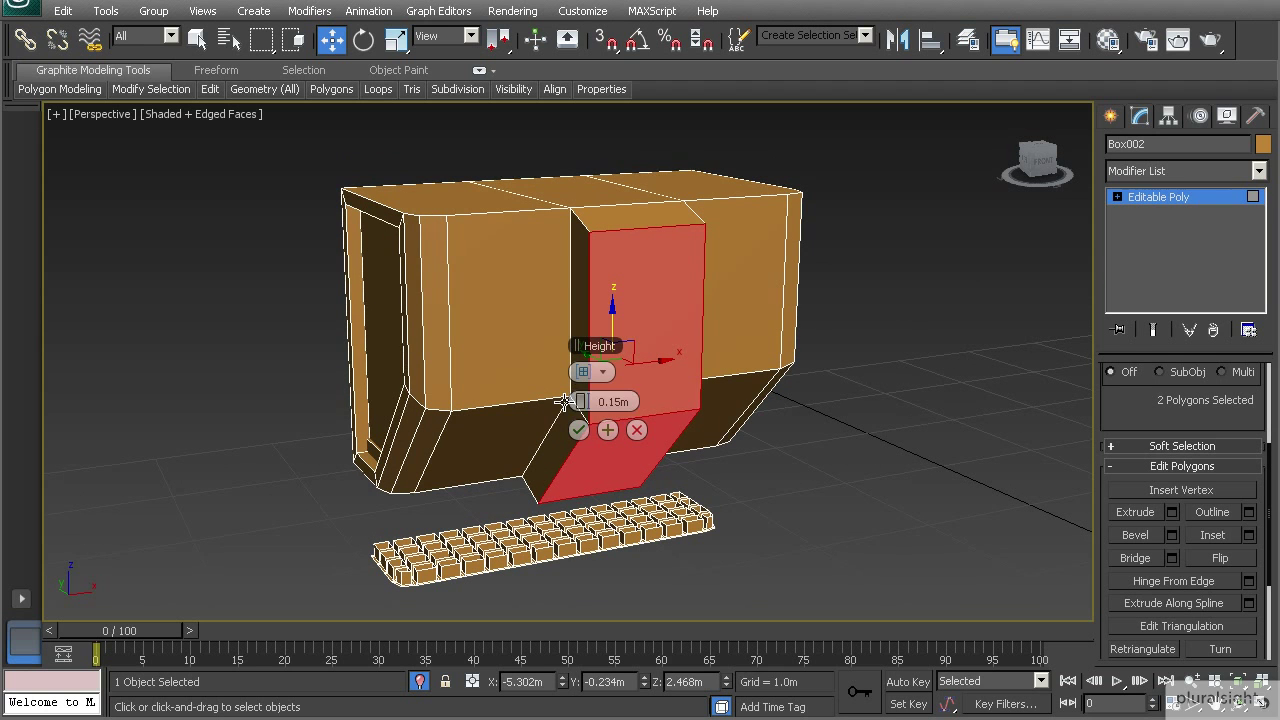
{"action": "middle_click_drag", "start_coordinate": [578, 357], "coordinate": [589, 320], "text": "alt"}
{"action": "left_click", "coordinate": [578, 430]}
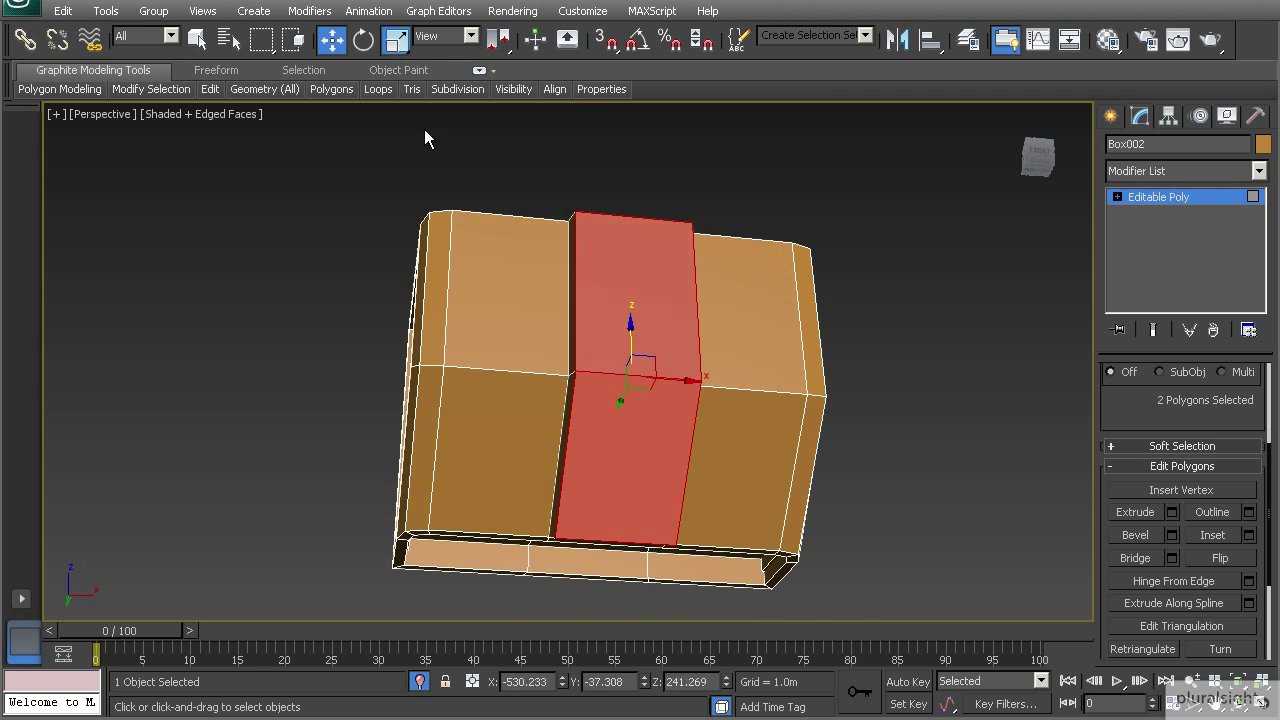
Step: Scale the extruded middle polygons narrower along X to taper the sides of the protruding section
{"action": "left_click", "coordinate": [396, 42]}
{"action": "middle_click_drag", "start_coordinate": [570, 217], "coordinate": [528, 217], "text": "alt"}
{"action": "left_click_drag", "start_coordinate": [702, 370], "coordinate": [677, 371]}
{"action": "middle_click_drag", "start_coordinate": [677, 371], "coordinate": [568, 531], "text": "alt"}
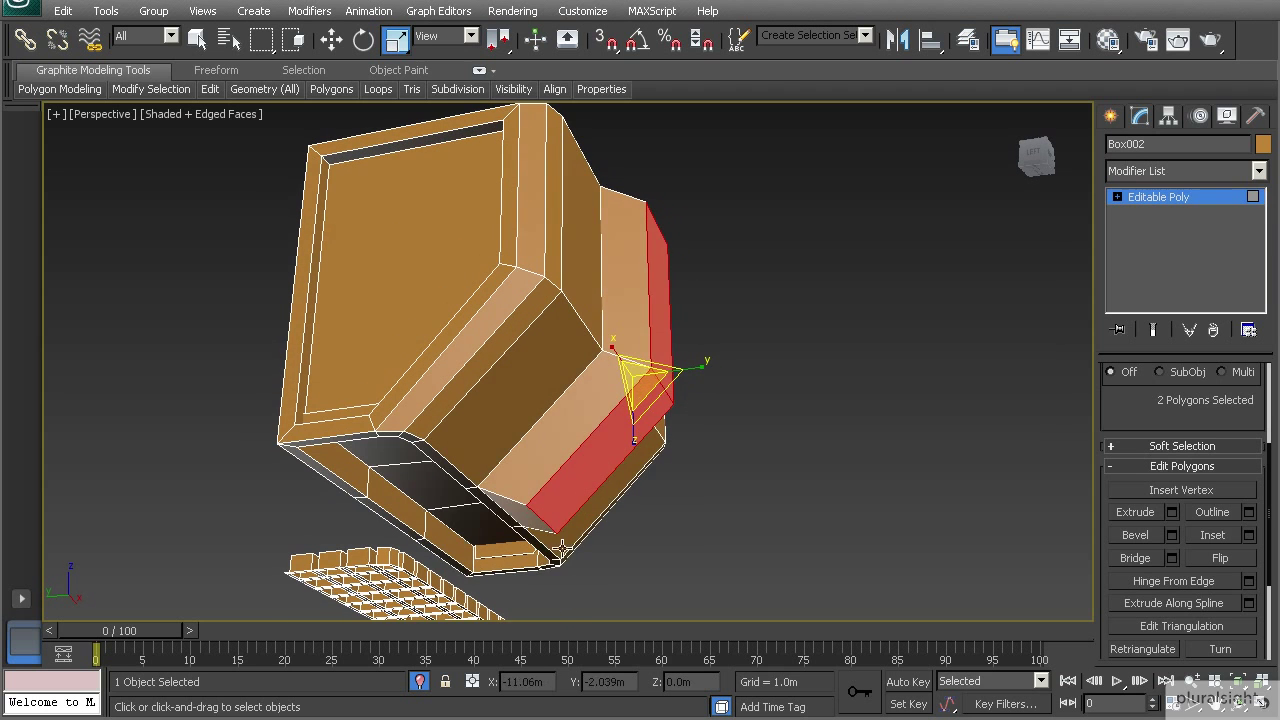
Step: Pull the lower front edge of the protruding section outward to about Y -0.371 m
{"action": "key", "text": "2"}
{"action": "left_click", "coordinate": [540, 522]}
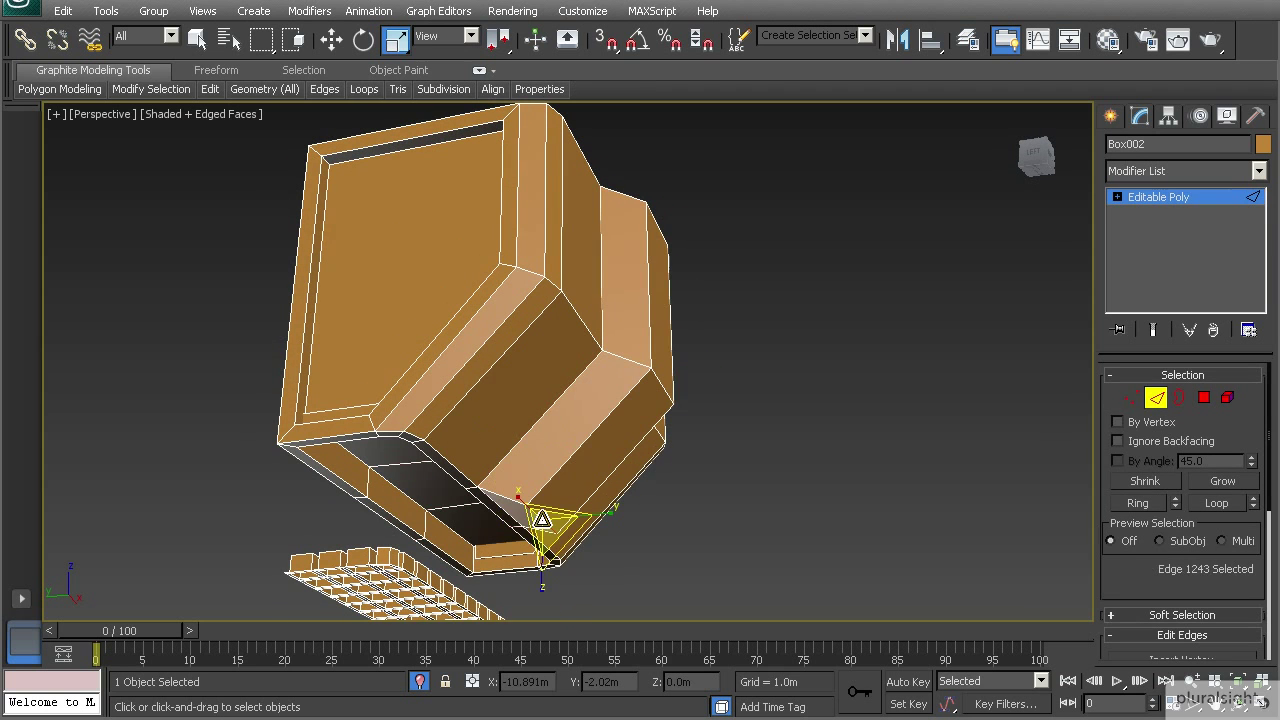
{"action": "key", "text": "w"}
{"action": "left_click_drag", "start_coordinate": [495, 529], "coordinate": [585, 513]}
{"action": "middle_click_drag", "start_coordinate": [586, 512], "coordinate": [537, 461], "text": "alt"}
Step: In the Left view, raise the protruding section's lower front edge to about Z 2.02 m, level with the box's underside
{"action": "key", "text": "l"}
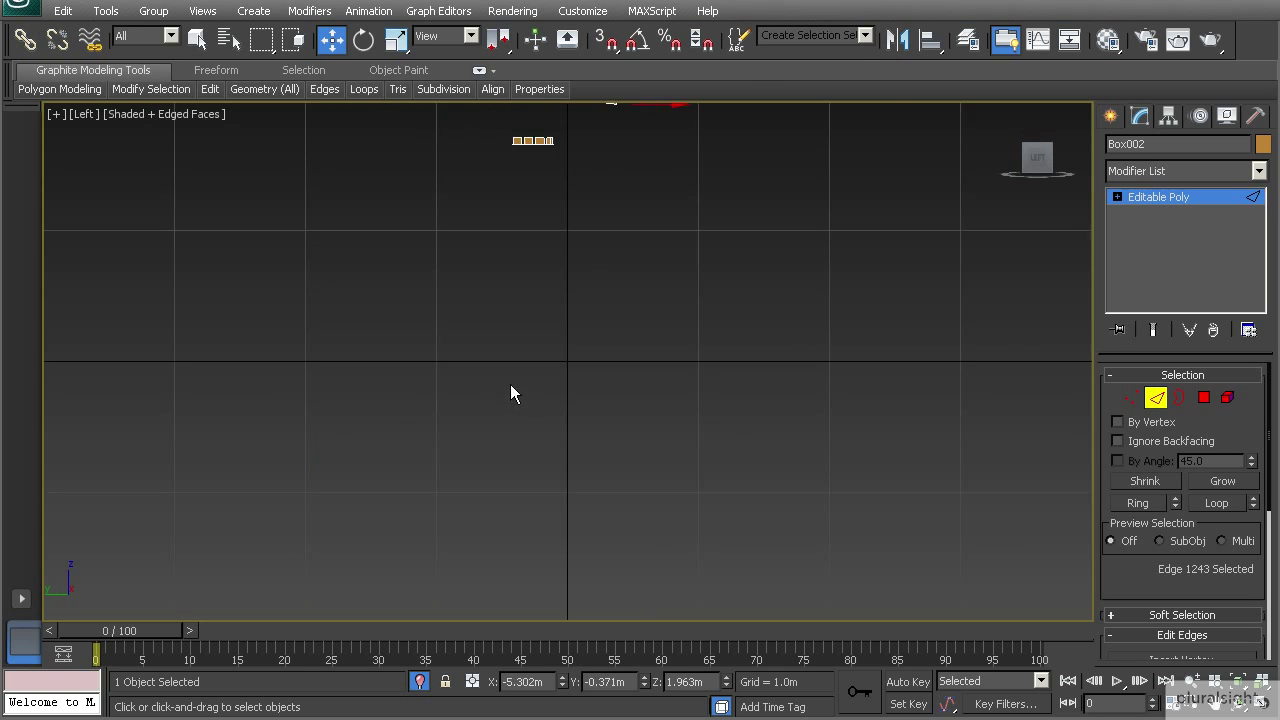
{"action": "scroll", "coordinate": [510, 381], "scroll_direction": "down", "scroll_amount": 3}
{"action": "scroll", "coordinate": [551, 330], "scroll_direction": "up", "scroll_amount": 3}
{"action": "middle_click_drag", "start_coordinate": [523, 200], "coordinate": [491, 337]}
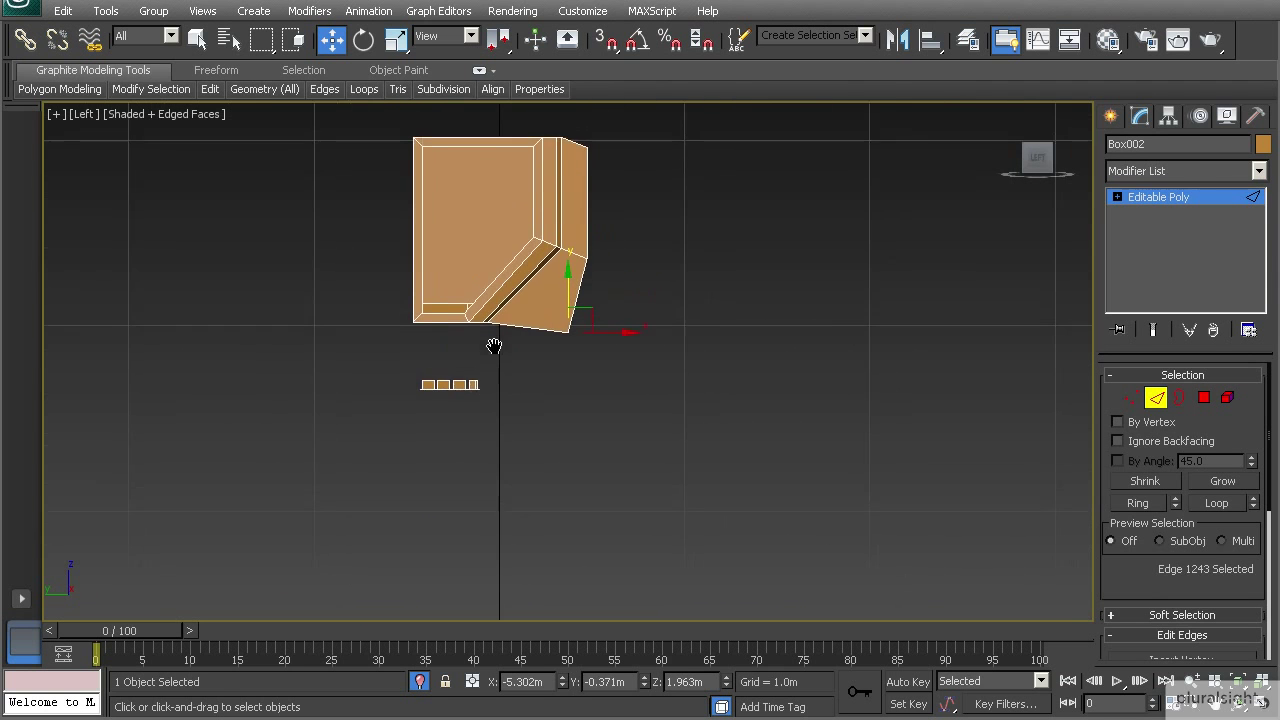
{"action": "scroll", "coordinate": [491, 337], "scroll_direction": "up", "scroll_amount": 2}
{"action": "left_click_drag", "start_coordinate": [562, 295], "coordinate": [563, 284]}
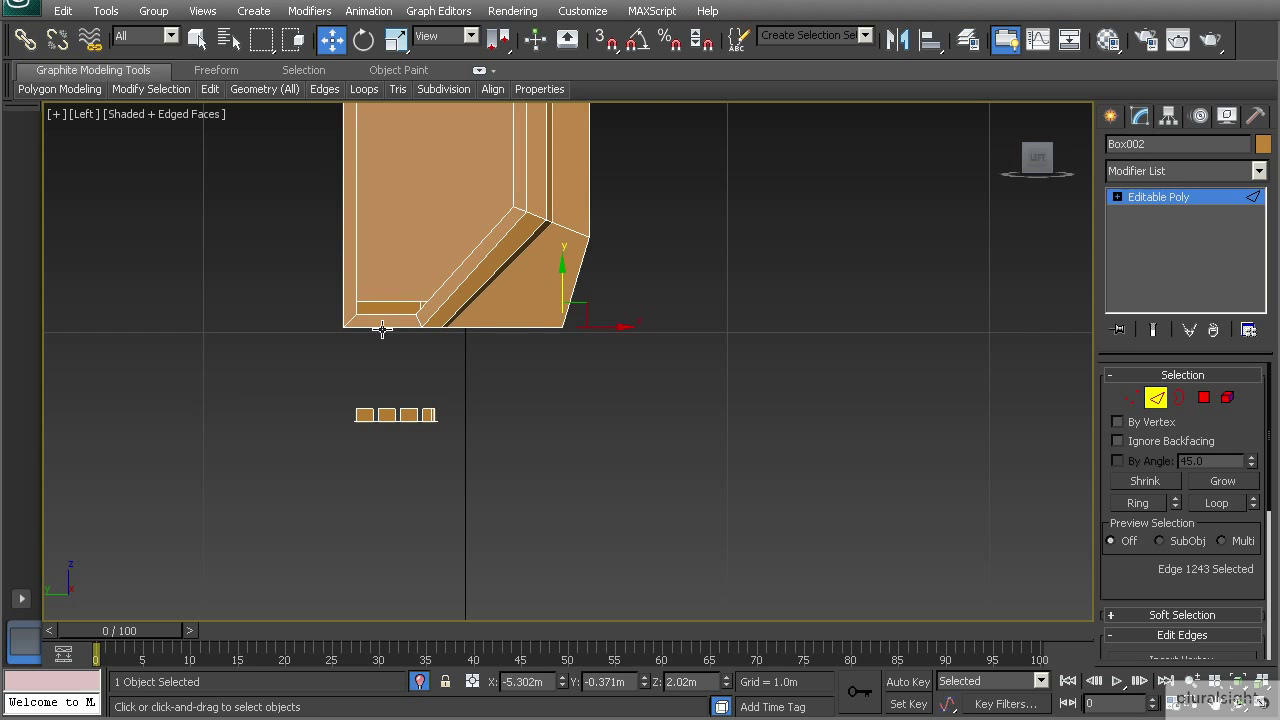
{"action": "scroll", "coordinate": [395, 331], "scroll_direction": "up", "scroll_amount": 5}
{"action": "left_click_drag", "start_coordinate": [614, 215], "coordinate": [614, 213]}
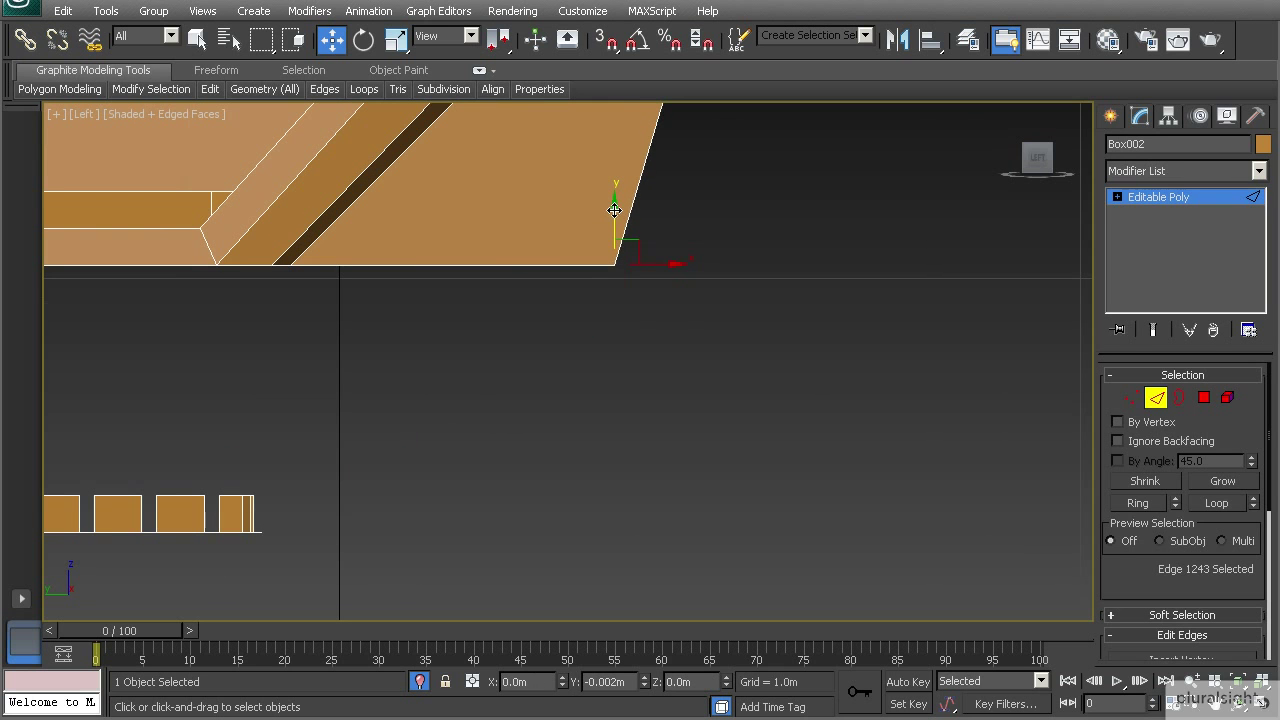
{"action": "scroll", "coordinate": [481, 252], "scroll_direction": "down", "scroll_amount": 2}
Step: Select all vertices along the box's underside and make them planar in Z
{"action": "key", "text": "1"}
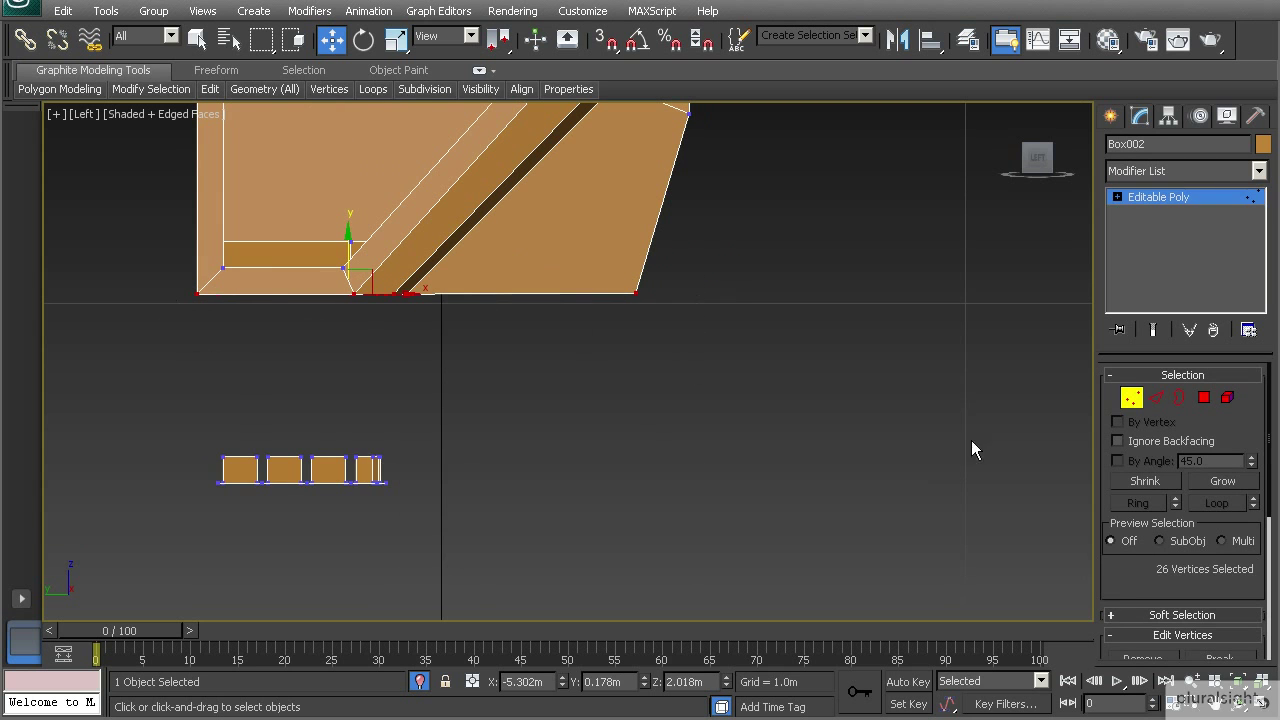
{"action": "scroll", "coordinate": [1118, 572], "scroll_direction": "down", "scroll_amount": 5}
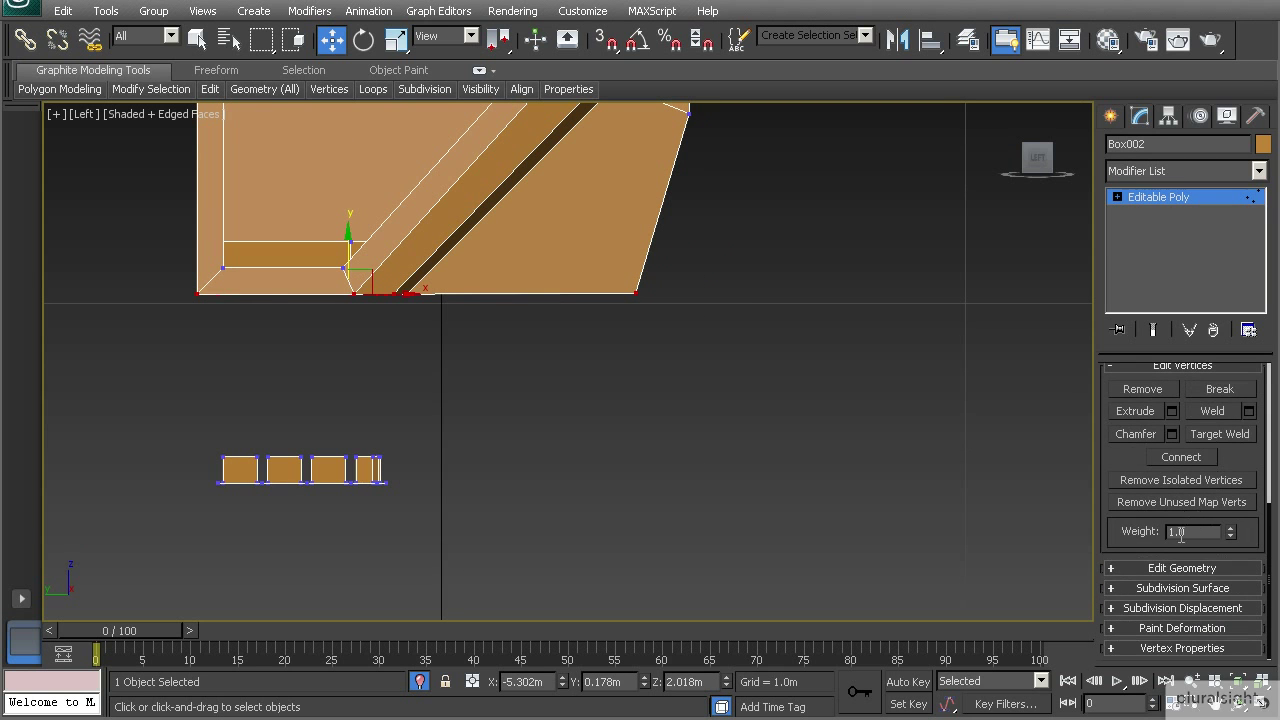
{"action": "left_click", "coordinate": [1118, 569]}
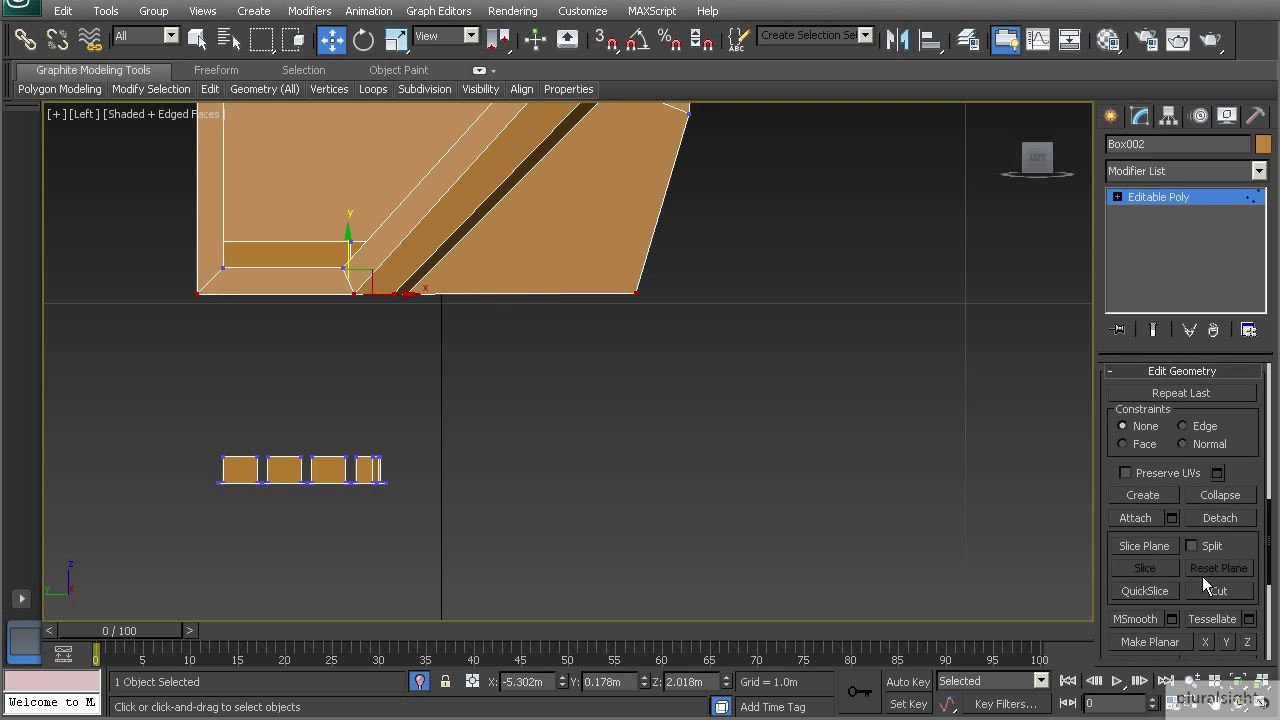
{"action": "left_click", "coordinate": [1226, 642]}
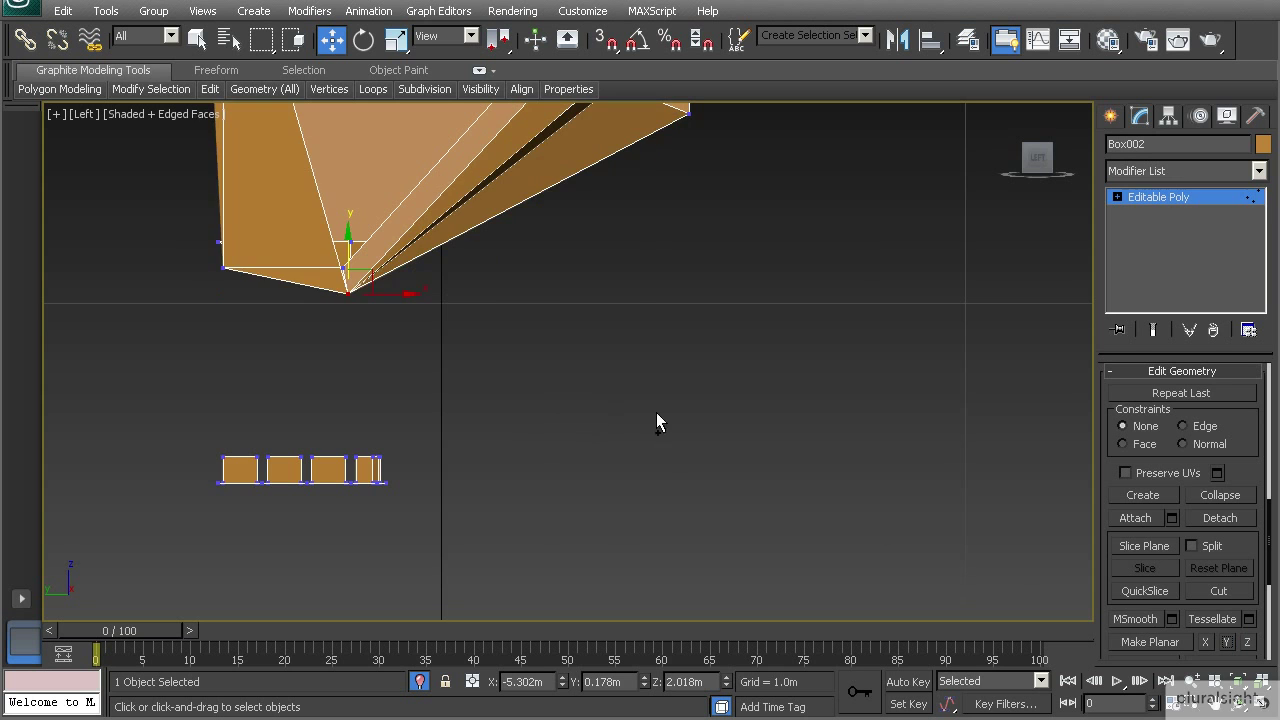
{"action": "key", "text": "ctrl+z"}
{"action": "left_click", "coordinate": [1246, 641]}
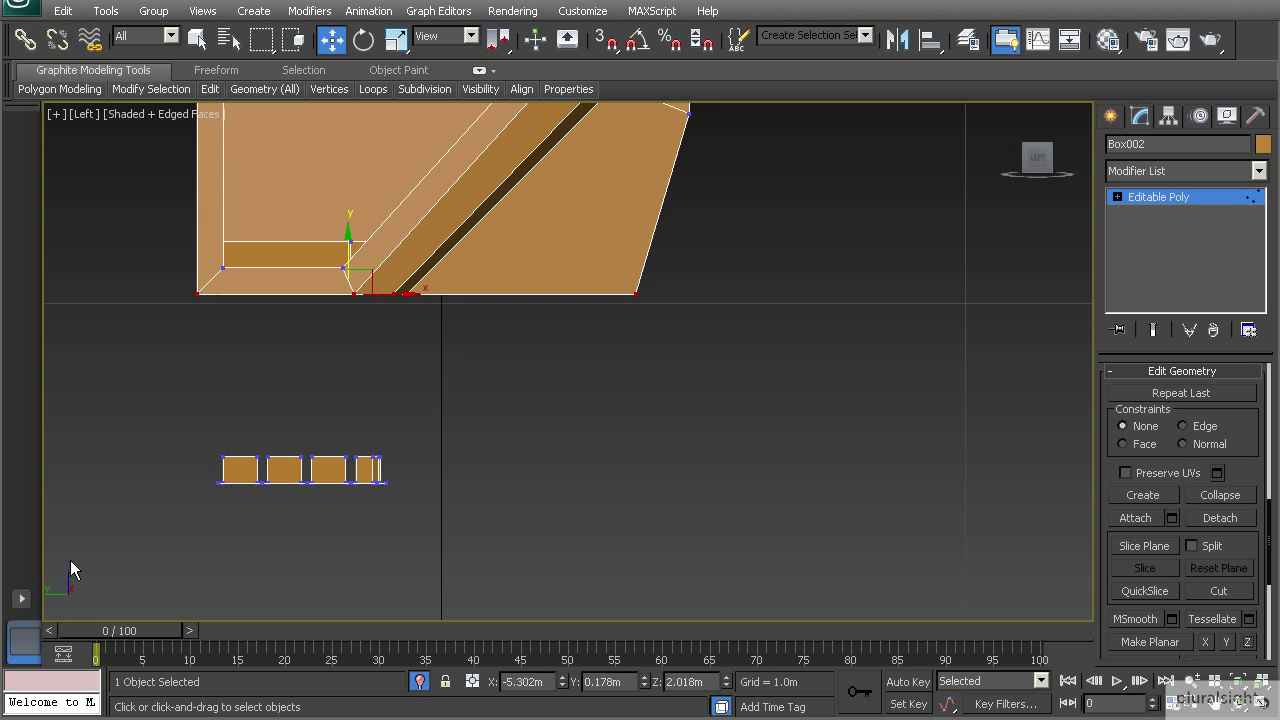
Step: Inset the polygon on the underside of the protruding middle section
{"action": "key", "text": "p"}
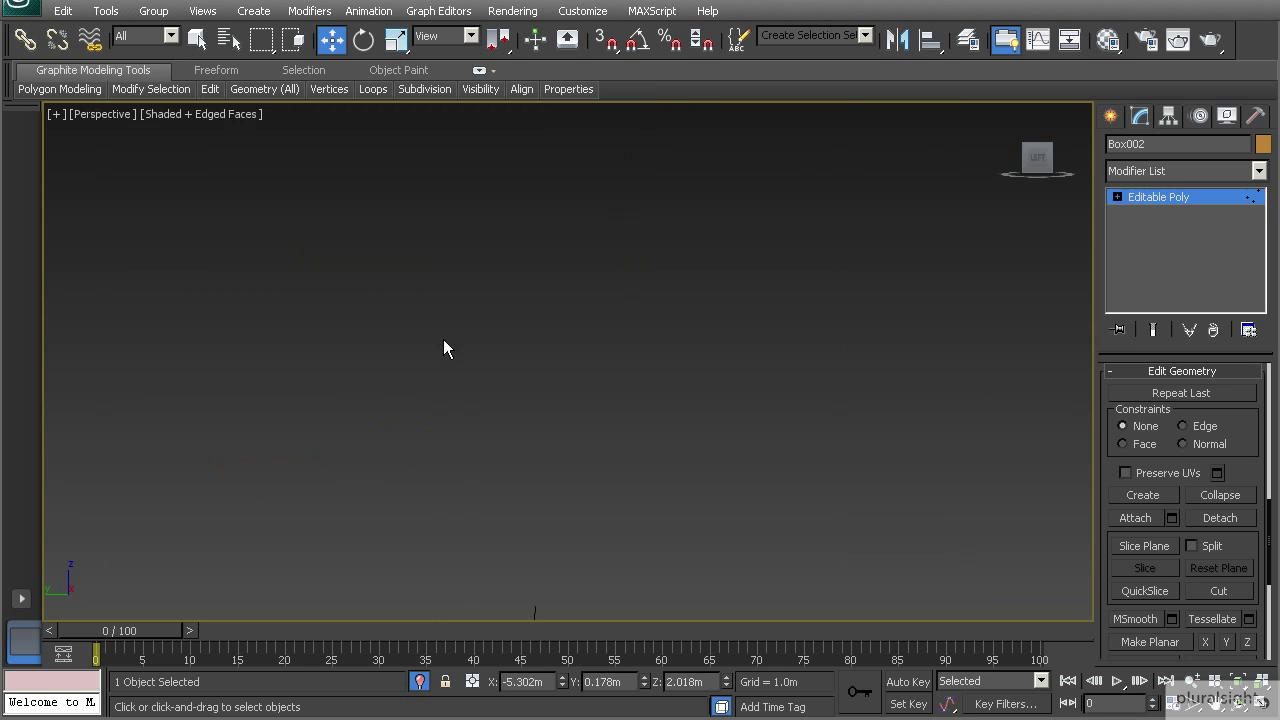
{"action": "middle_click_drag", "start_coordinate": [547, 305], "coordinate": [593, 248], "text": "alt"}
{"action": "key", "text": "2"}
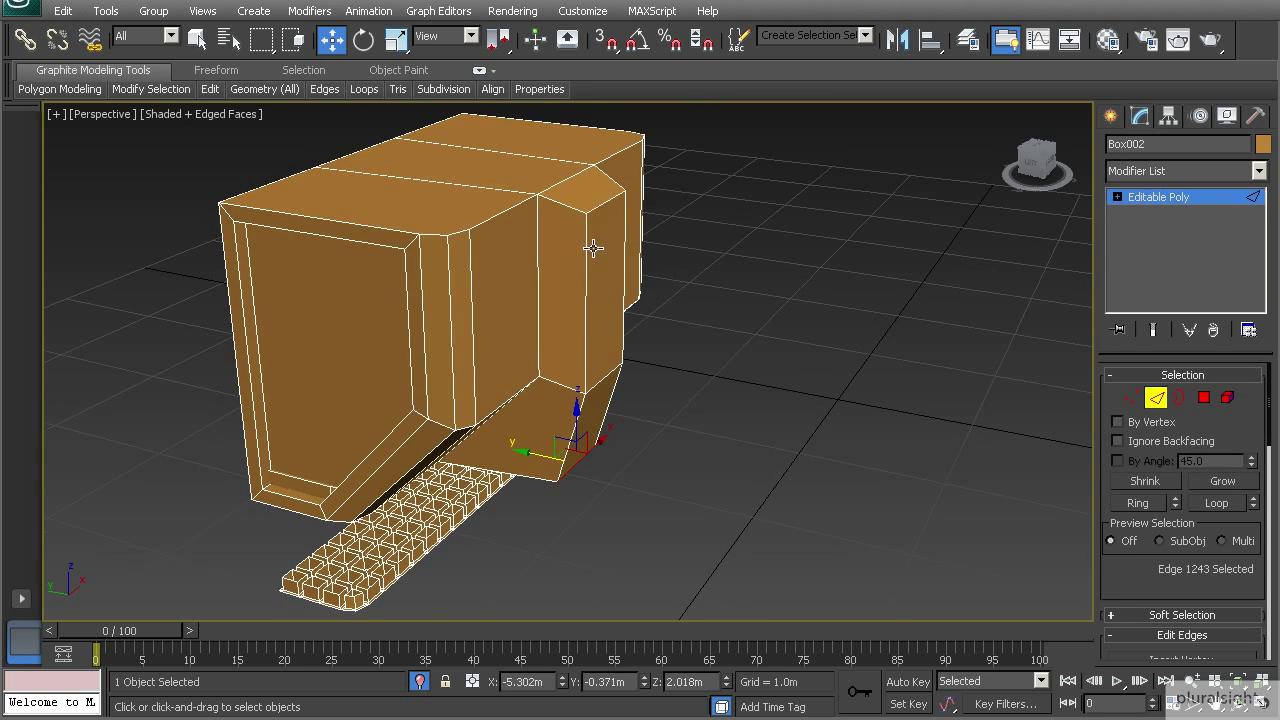
{"action": "left_click", "coordinate": [1205, 399]}
{"action": "middle_click_drag", "start_coordinate": [573, 411], "coordinate": [581, 325], "text": "alt"}
{"action": "left_click", "coordinate": [500, 482]}
{"action": "middle_click_drag", "start_coordinate": [500, 482], "coordinate": [355, 412], "text": "alt"}
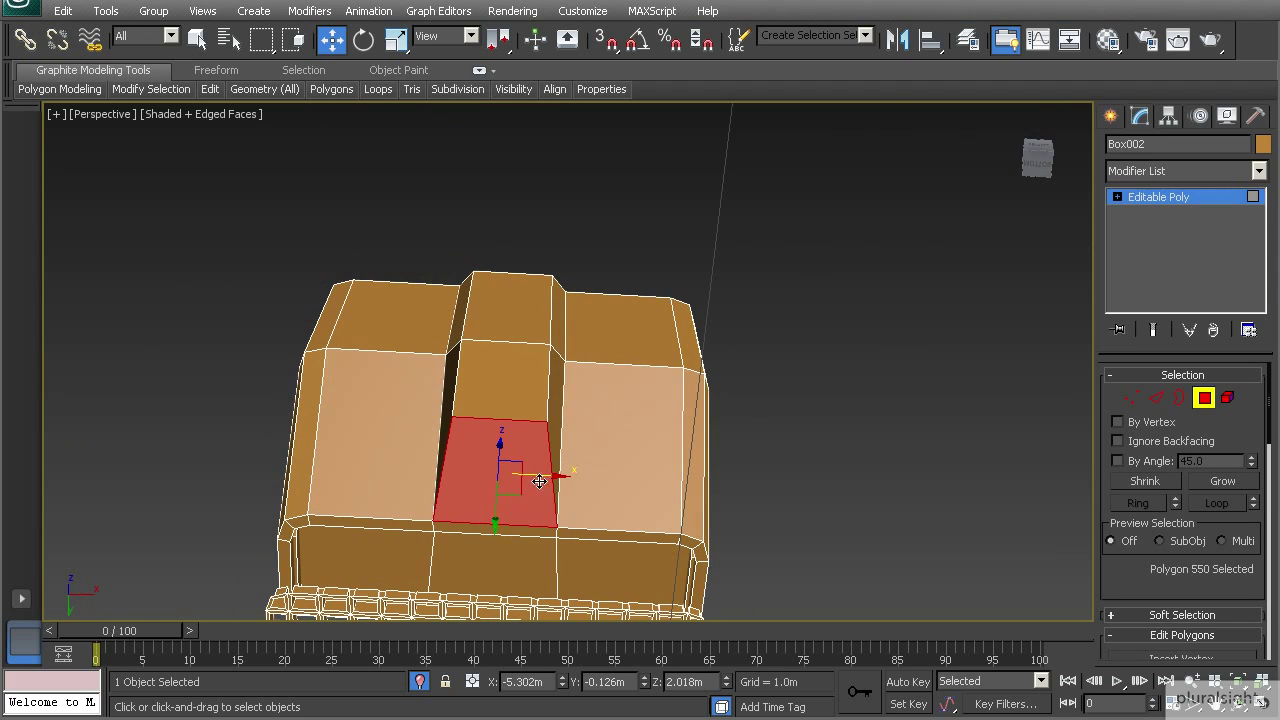
{"action": "scroll", "coordinate": [1131, 572], "scroll_direction": "down", "scroll_amount": 4}
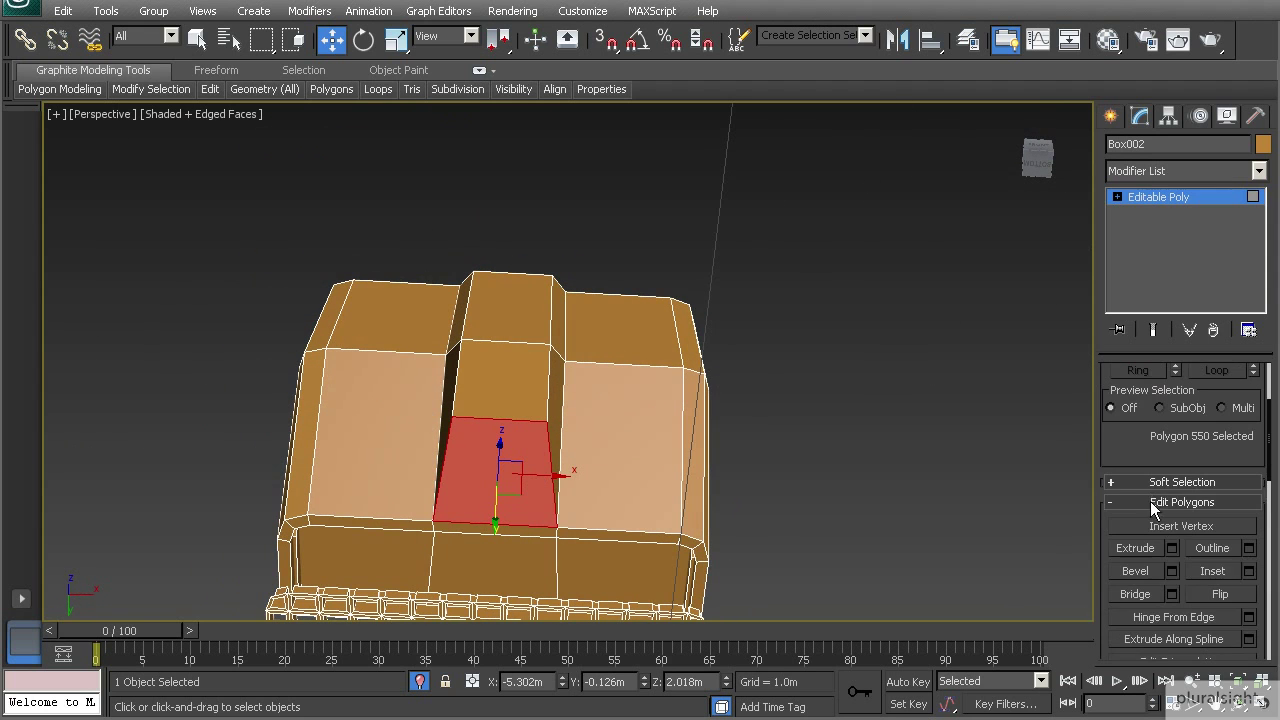
{"action": "left_click", "coordinate": [1248, 571]}
{"action": "left_click", "coordinate": [579, 430]}
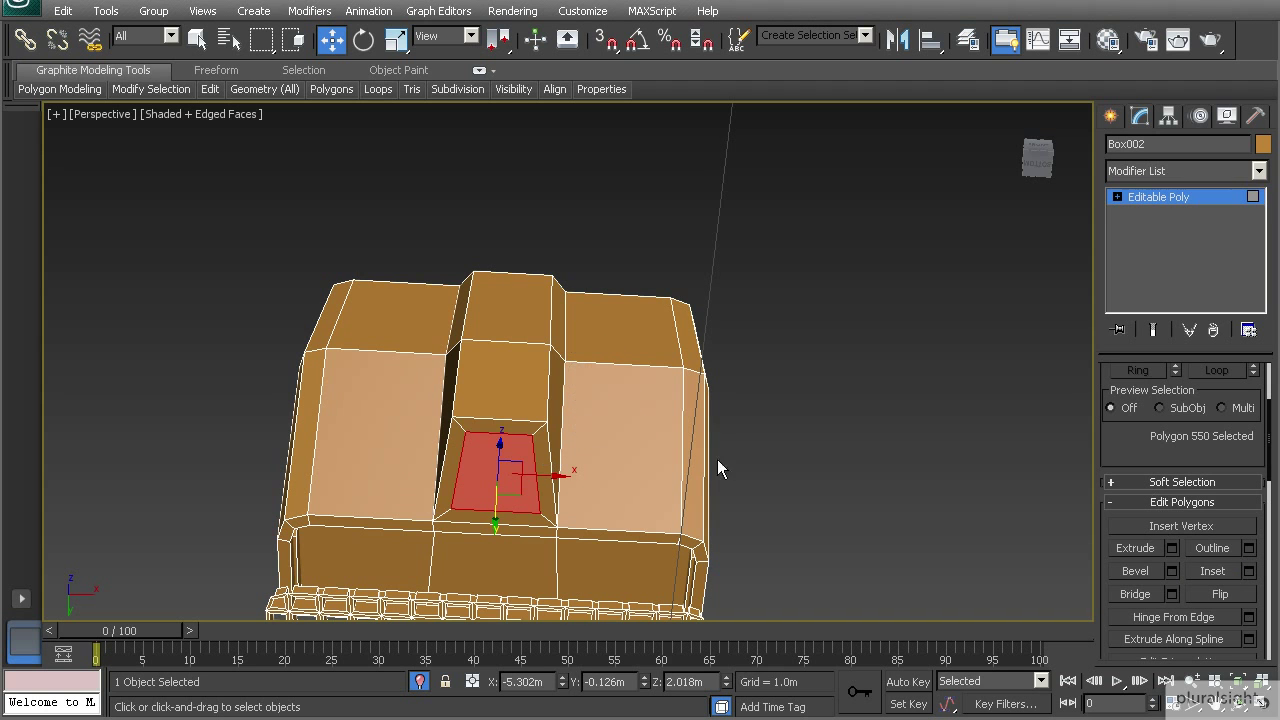
Step: Extrude the inset underside polygon inward with a height of -0.15 m
{"action": "left_click", "coordinate": [1171, 548]}
{"action": "left_click_drag", "start_coordinate": [588, 401], "coordinate": [381, 421]}
{"action": "middle_click_drag", "start_coordinate": [381, 421], "coordinate": [578, 502], "text": "alt"}
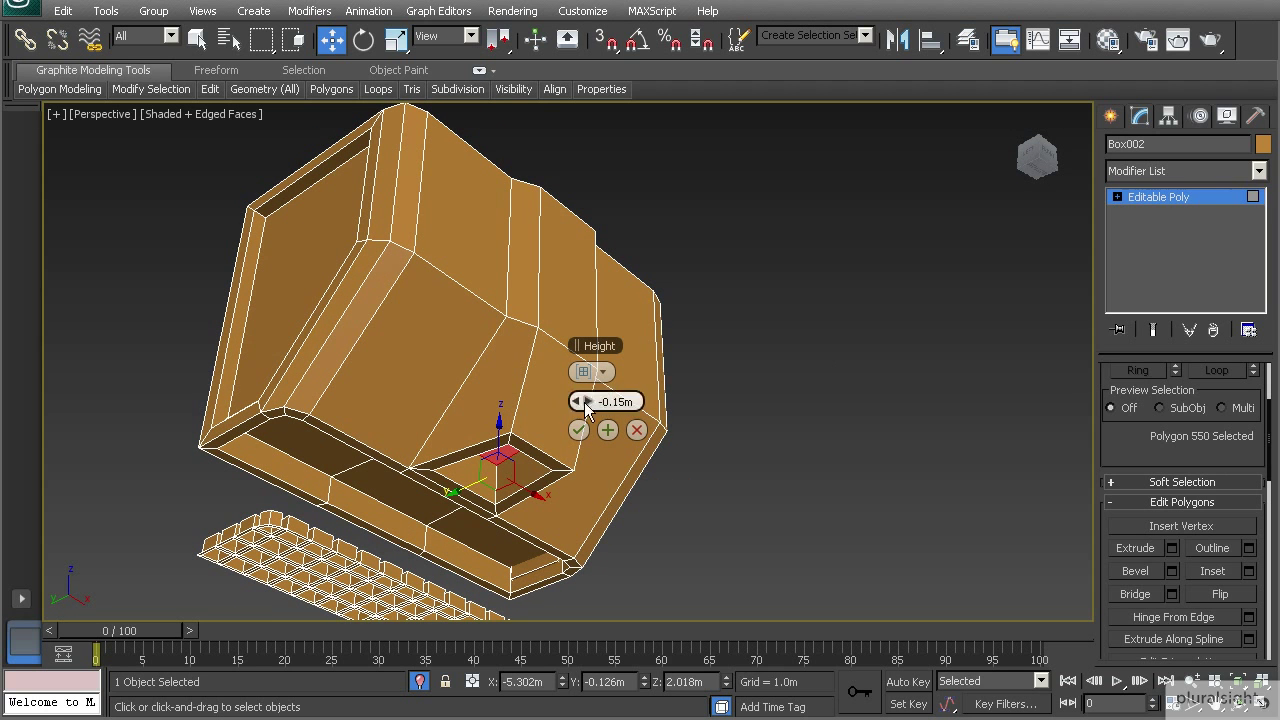
{"action": "left_click", "coordinate": [578, 430]}
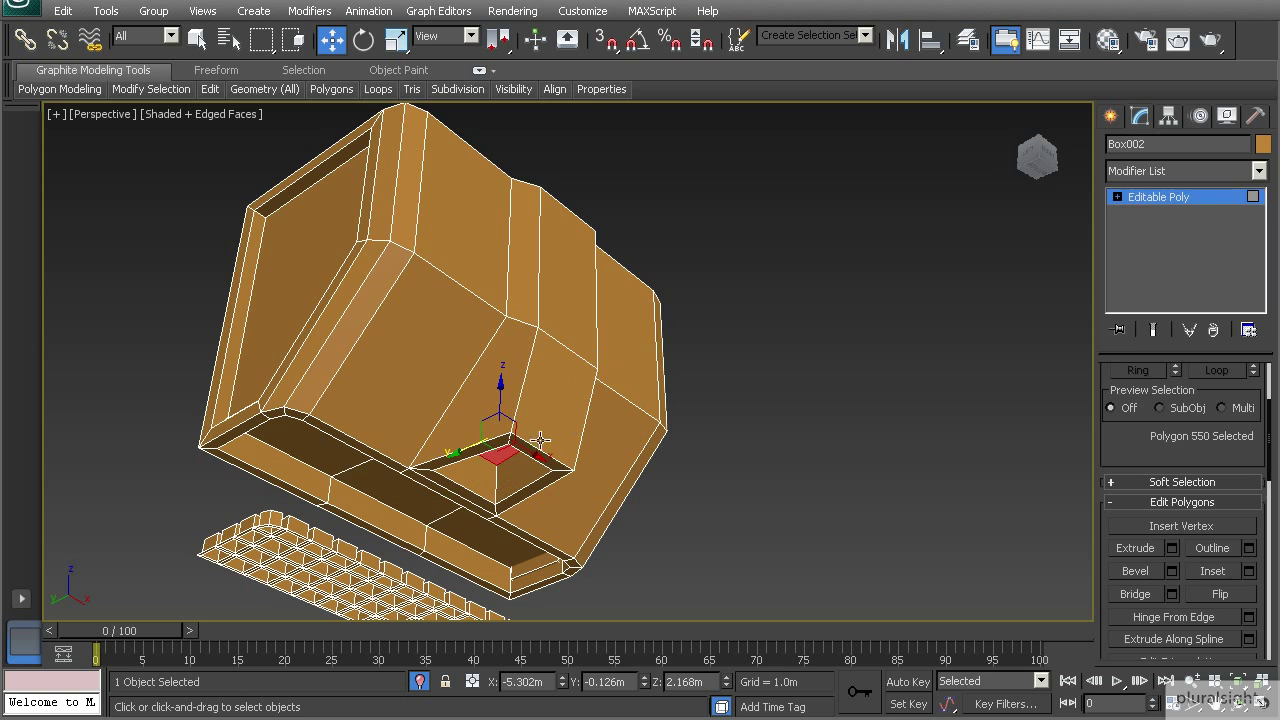
Step: Select the whole grille element and raise it into the box's recessed underside, to about Z 2.056 m
{"action": "left_click", "coordinate": [1174, 198]}
{"action": "left_click", "coordinate": [1226, 398]}
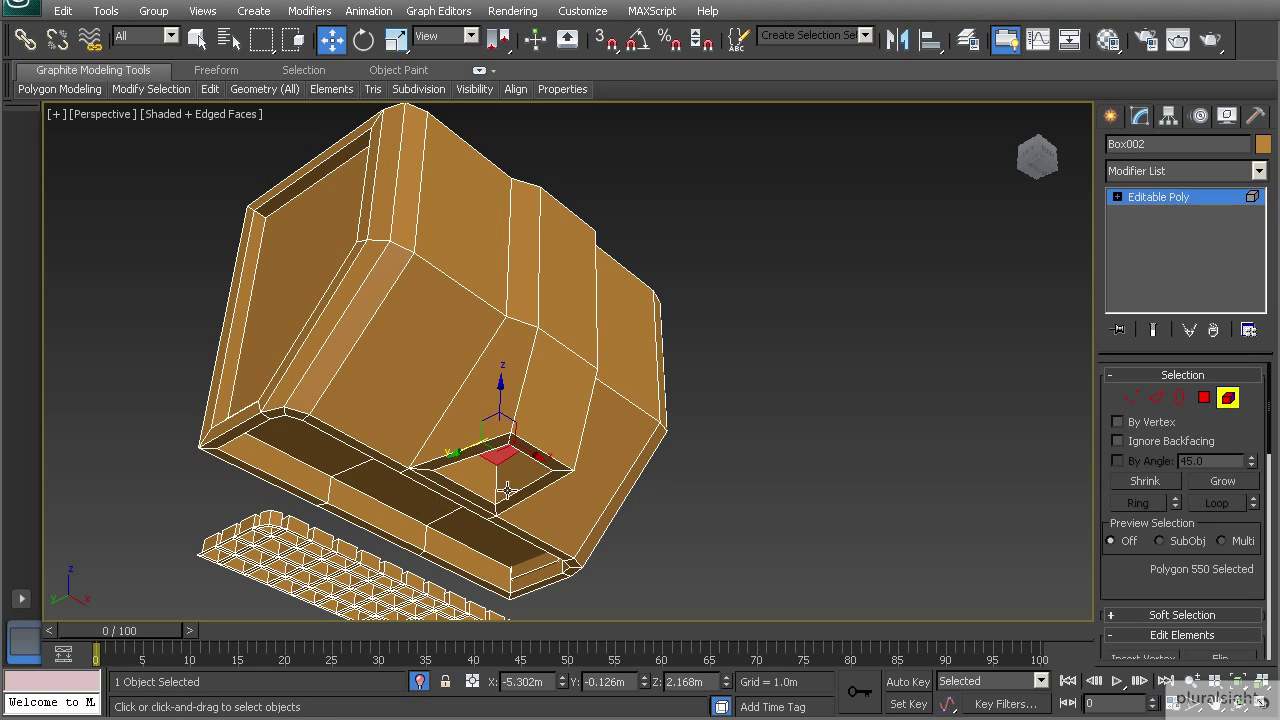
{"action": "left_click", "coordinate": [355, 553]}
{"action": "middle_click_drag", "start_coordinate": [355, 553], "coordinate": [422, 510], "text": "alt"}
{"action": "left_click_drag", "start_coordinate": [437, 510], "coordinate": [451, 411]}
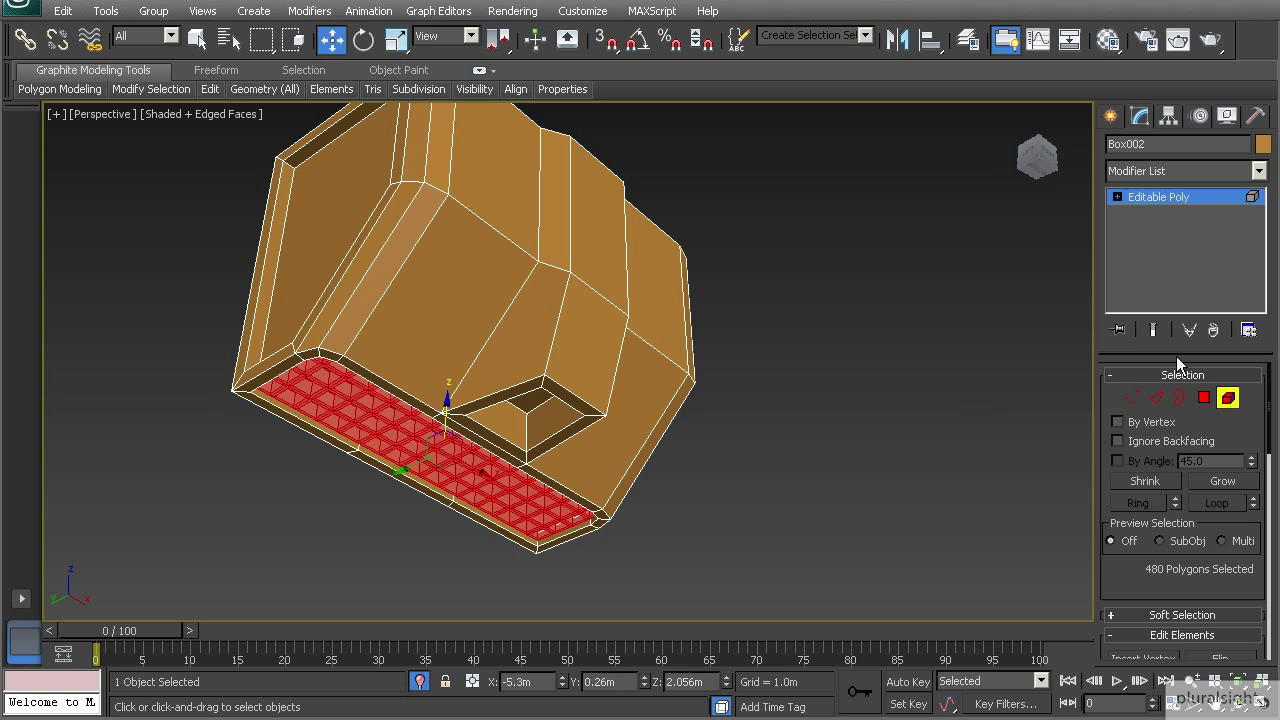
Step: Set the box's object color to black and assign the 01 - Default material to it
{"action": "left_click", "coordinate": [1228, 398]}
{"action": "left_click", "coordinate": [1263, 144]}
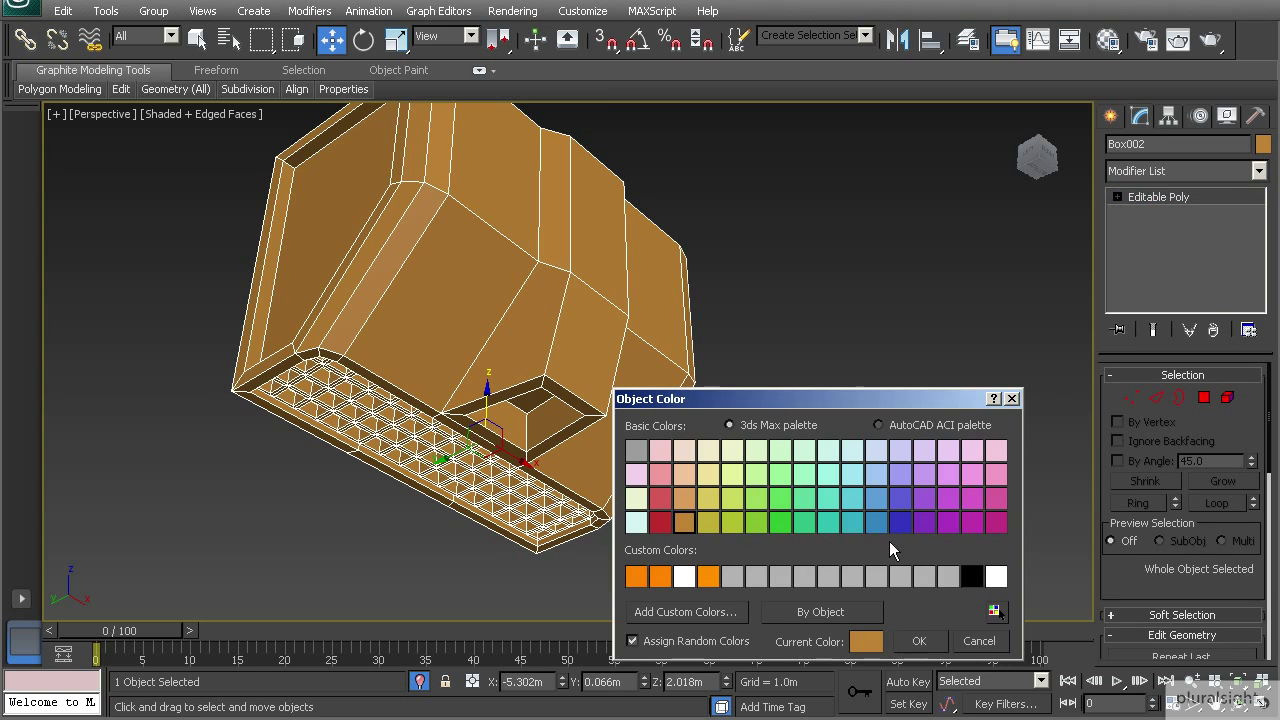
{"action": "left_click", "coordinate": [925, 641]}
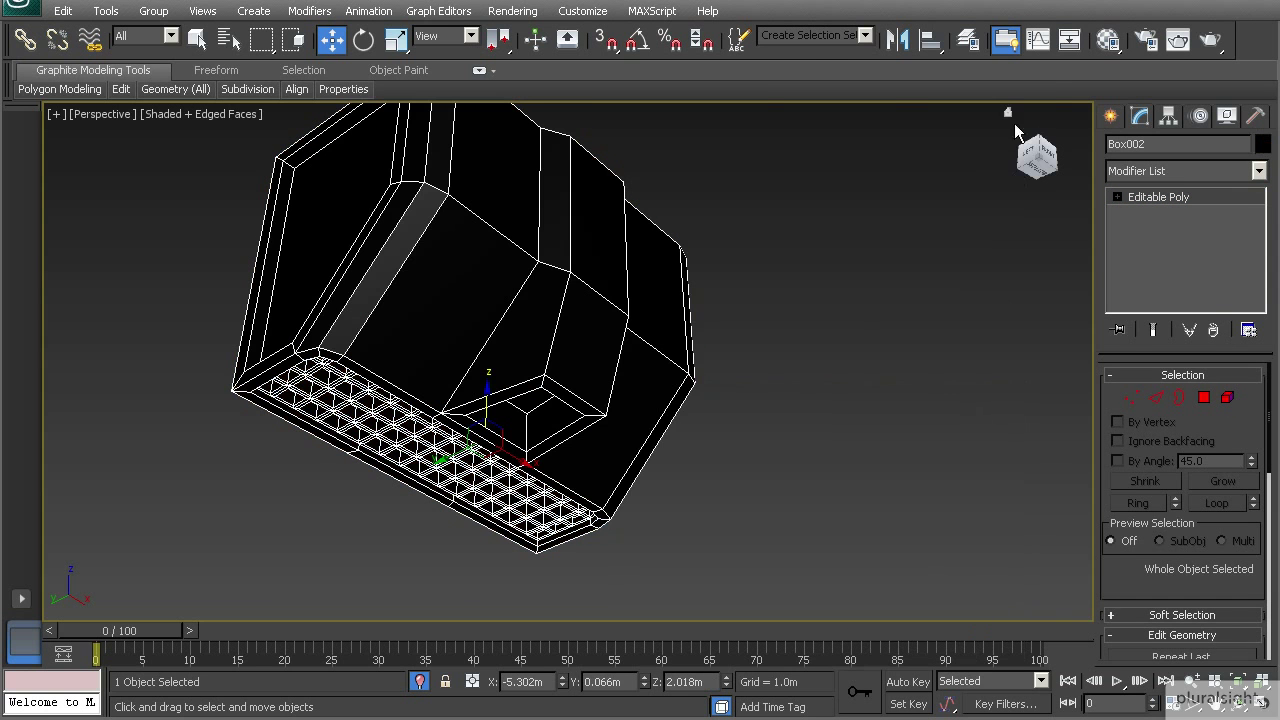
{"action": "left_click", "coordinate": [1106, 39]}
{"action": "left_click", "coordinate": [801, 341]}
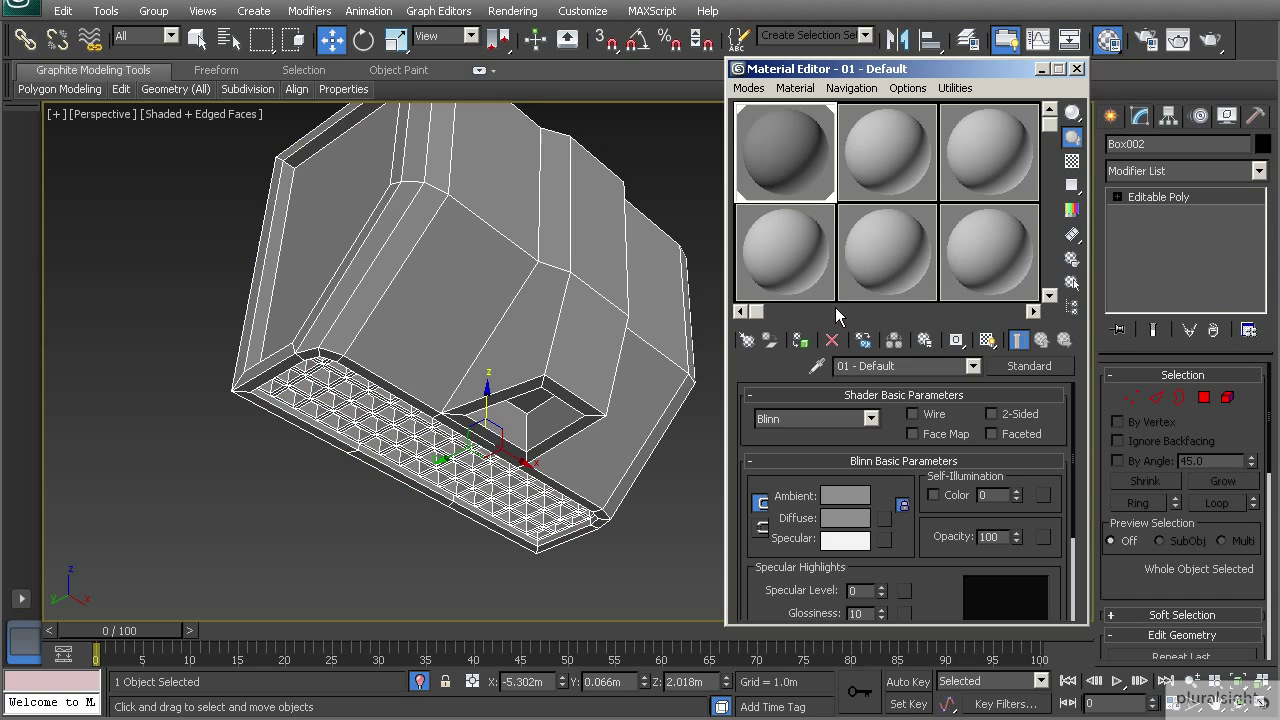
{"action": "left_click", "coordinate": [1077, 68]}
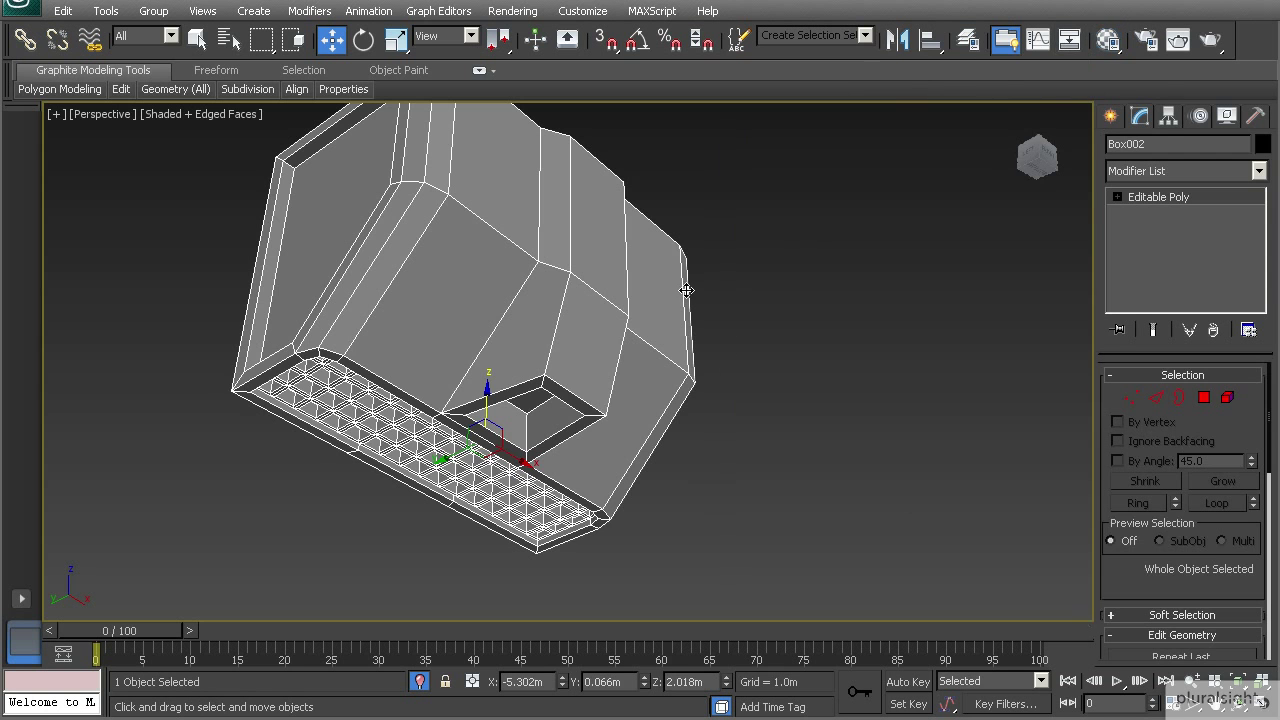
{"action": "left_click", "coordinate": [757, 312]}
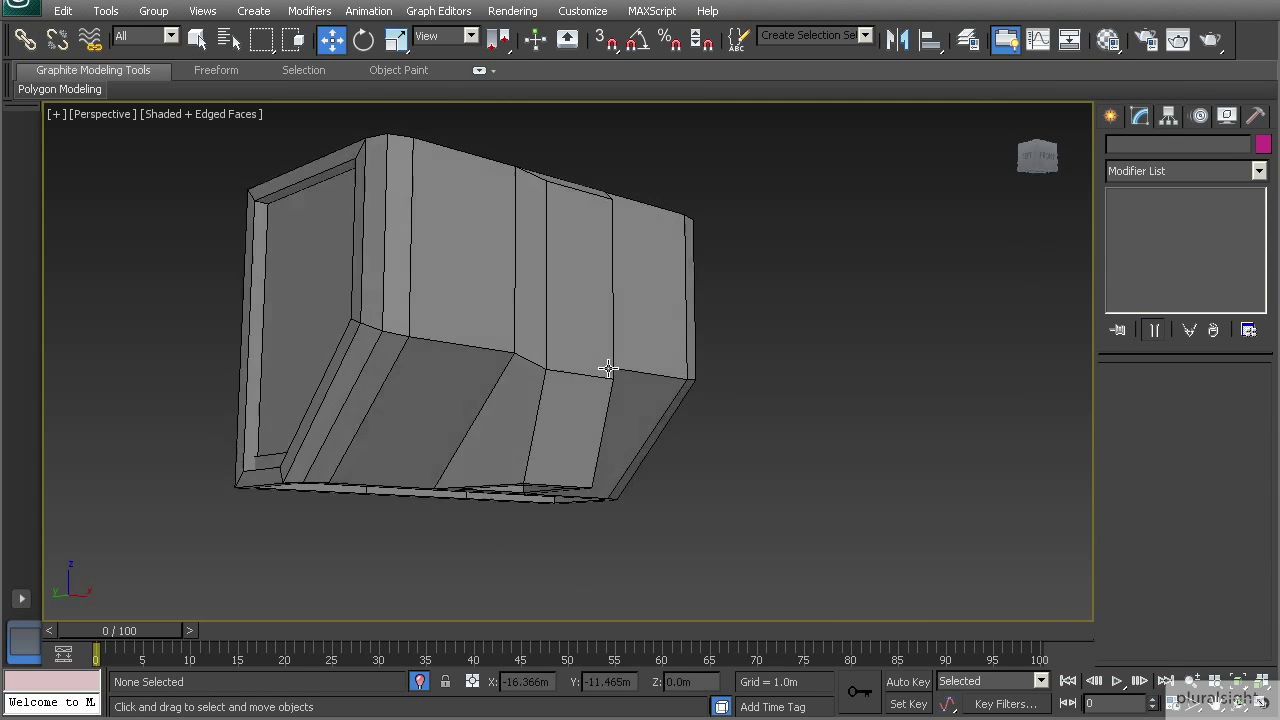
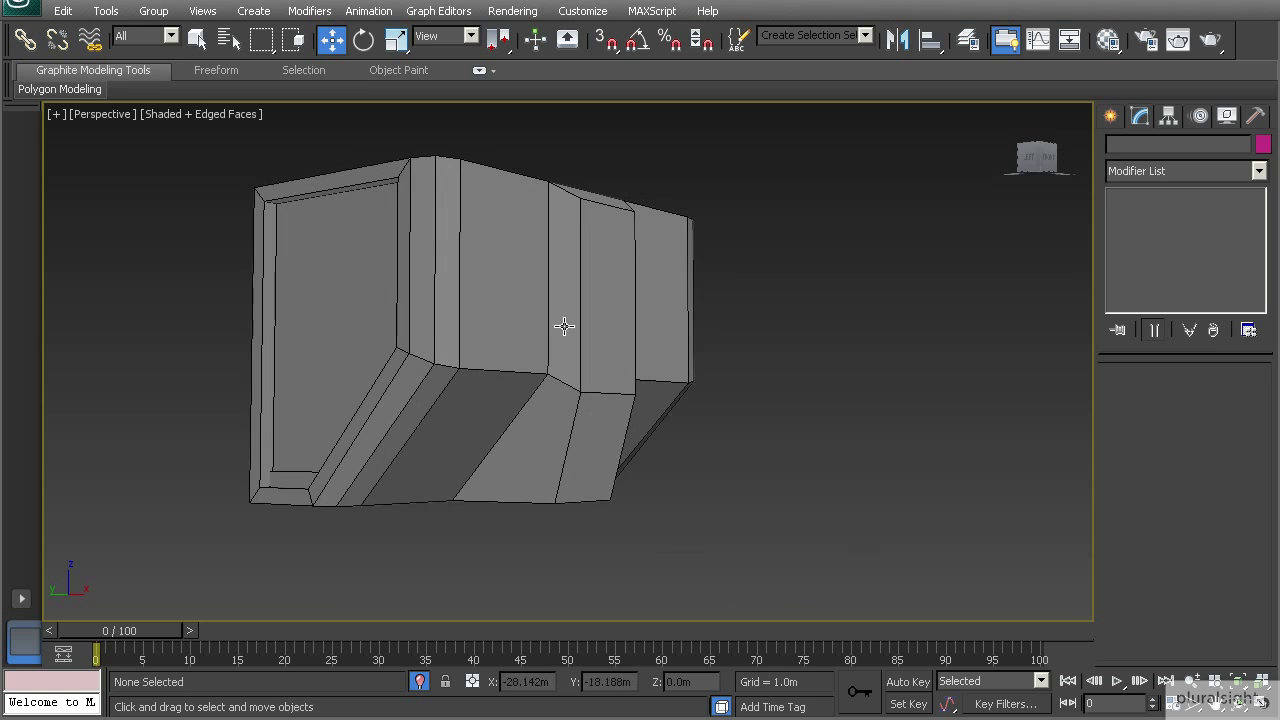
Step: Select the front corner edges running down both sides of the protruding section and chamfer them by 0.015 m with 2 segments
{"action": "key", "text": "2"}
{"action": "left_click", "coordinate": [576, 345]}
{"action": "middle_click_drag", "start_coordinate": [576, 436], "coordinate": [566, 430], "text": "alt"}
{"action": "left_click", "coordinate": [569, 426], "text": "ctrl"}
{"action": "left_click", "coordinate": [570, 428]}
{"action": "left_click", "coordinate": [565, 350]}
{"action": "left_click", "coordinate": [565, 351]}
{"action": "double_click", "coordinate": [567, 344]}
{"action": "middle_click_drag", "start_coordinate": [571, 340], "coordinate": [650, 350], "text": "alt"}
{"action": "double_click", "coordinate": [652, 322], "text": "ctrl"}
{"action": "scroll", "coordinate": [1122, 576], "scroll_direction": "down", "scroll_amount": 5}
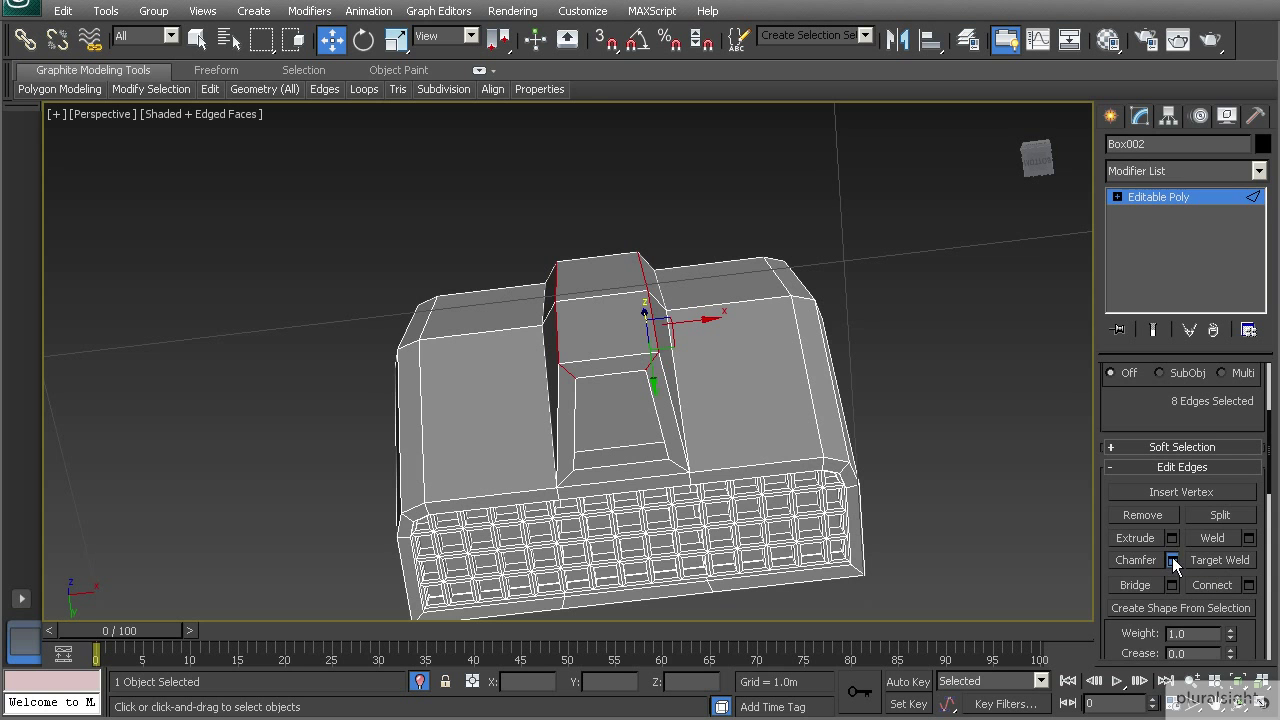
{"action": "left_click", "coordinate": [1172, 560]}
{"action": "middle_click_drag", "start_coordinate": [600, 330], "coordinate": [562, 372], "text": "alt"}
{"action": "scroll", "coordinate": [551, 329], "scroll_direction": "up", "scroll_amount": 3}
{"action": "middle_click_drag", "start_coordinate": [546, 326], "coordinate": [544, 404]}
{"action": "left_click_drag", "start_coordinate": [583, 372], "coordinate": [520, 374]}
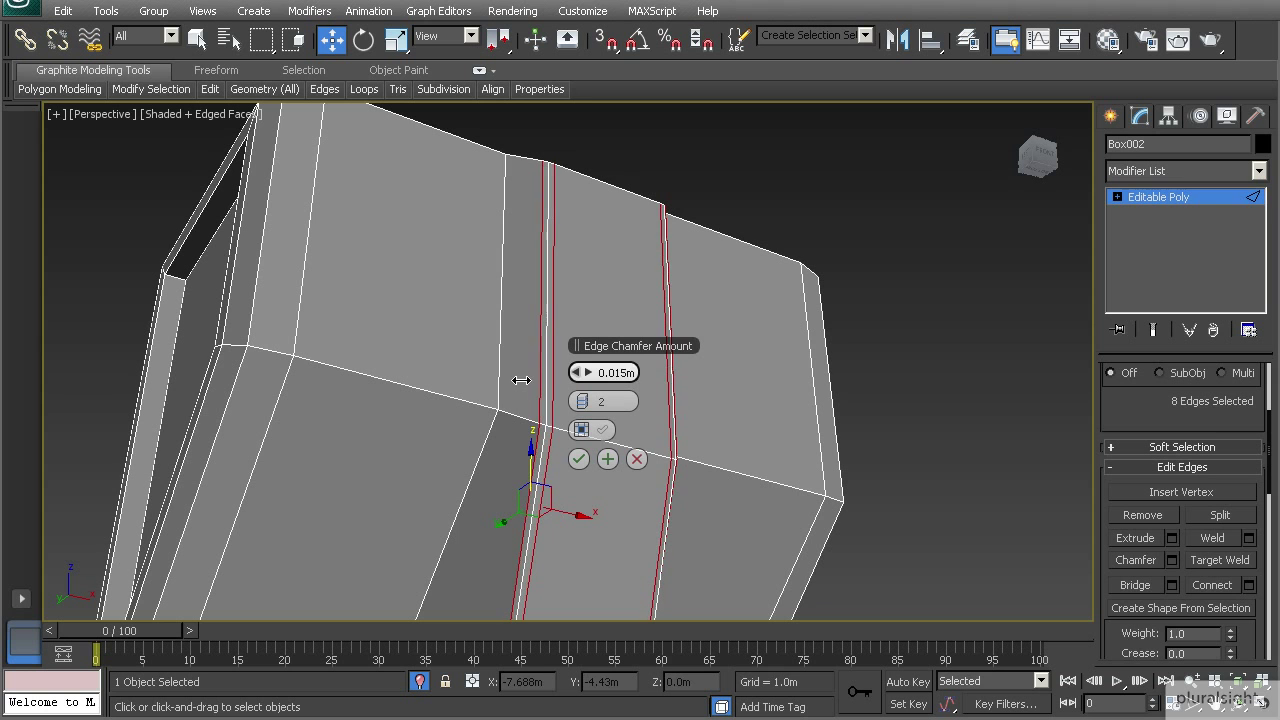
{"action": "left_click", "coordinate": [578, 459]}
Step: Chamfer the front and side edges around the top of the protruding section by 0.015 m with 2 segments
{"action": "middle_click_drag", "start_coordinate": [553, 315], "coordinate": [501, 453], "text": "alt"}
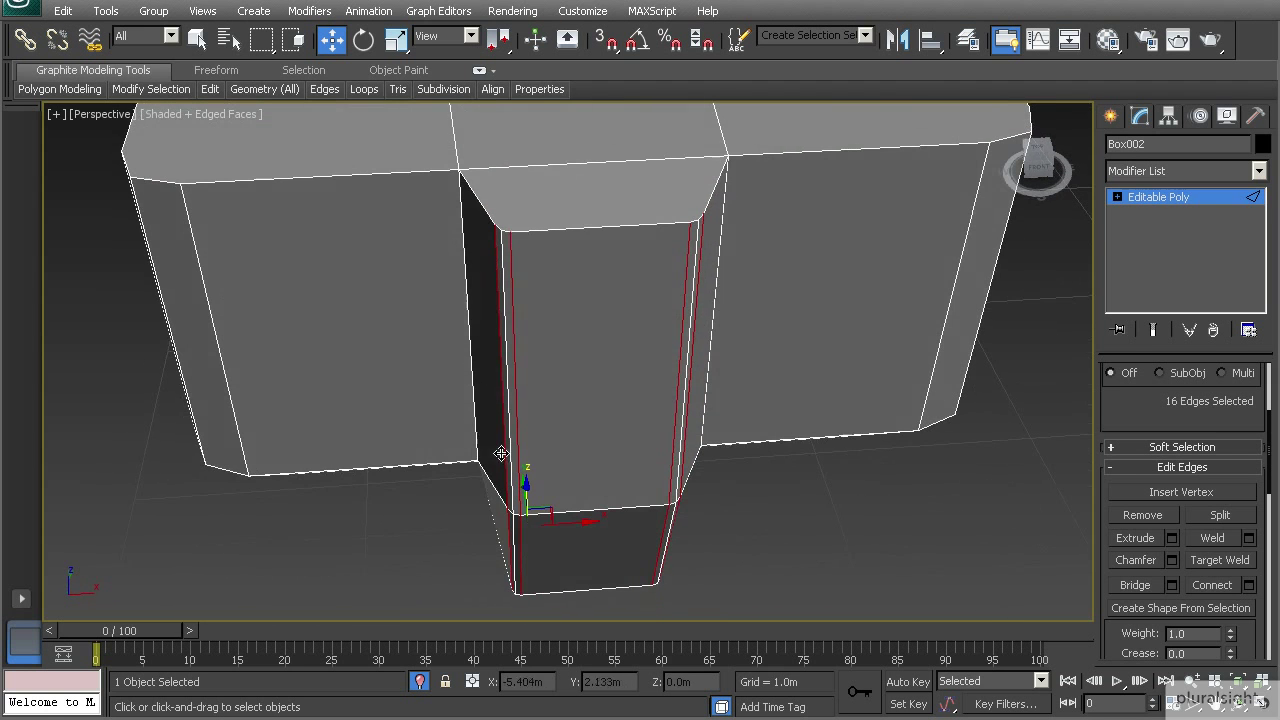
{"action": "middle_click_drag", "start_coordinate": [503, 342], "coordinate": [560, 312], "text": "alt"}
{"action": "middle_click_drag", "start_coordinate": [600, 432], "coordinate": [557, 277], "text": "alt"}
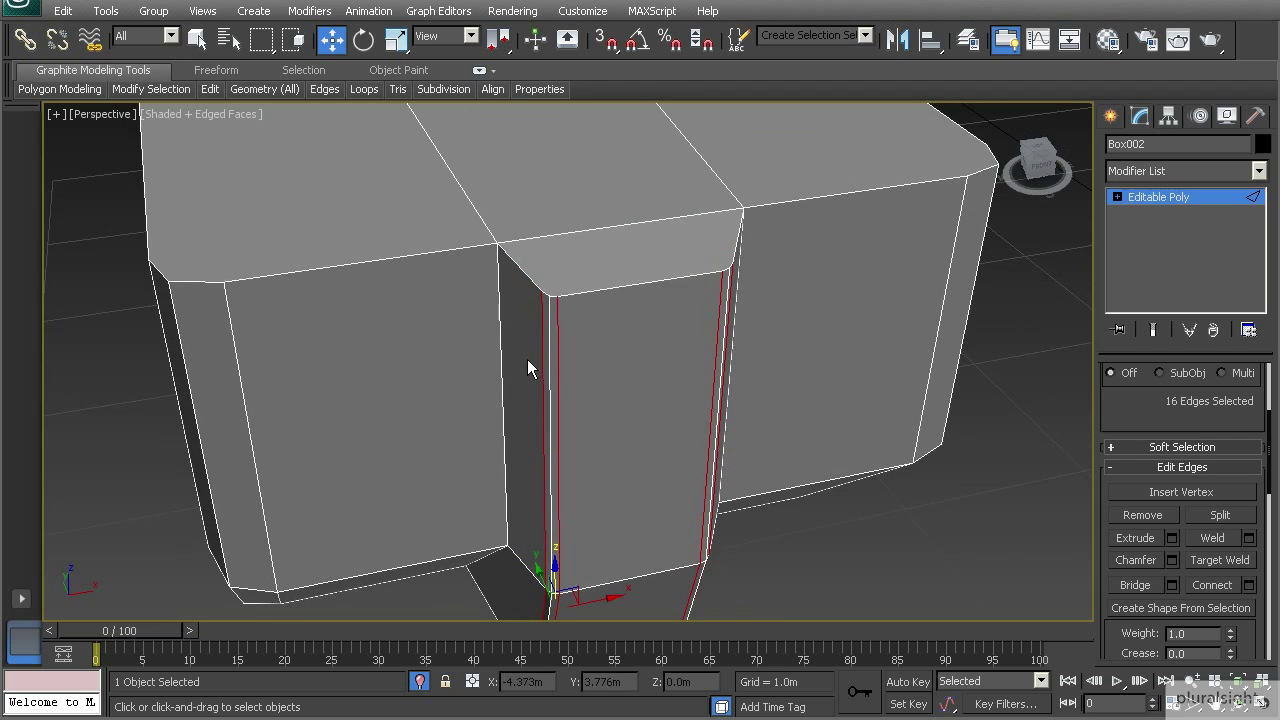
{"action": "scroll", "coordinate": [560, 345], "scroll_direction": "down", "scroll_amount": 6}
{"action": "middle_click_drag", "start_coordinate": [565, 340], "coordinate": [528, 415], "text": "alt"}
{"action": "left_click", "coordinate": [531, 395]}
{"action": "left_click", "coordinate": [572, 411]}
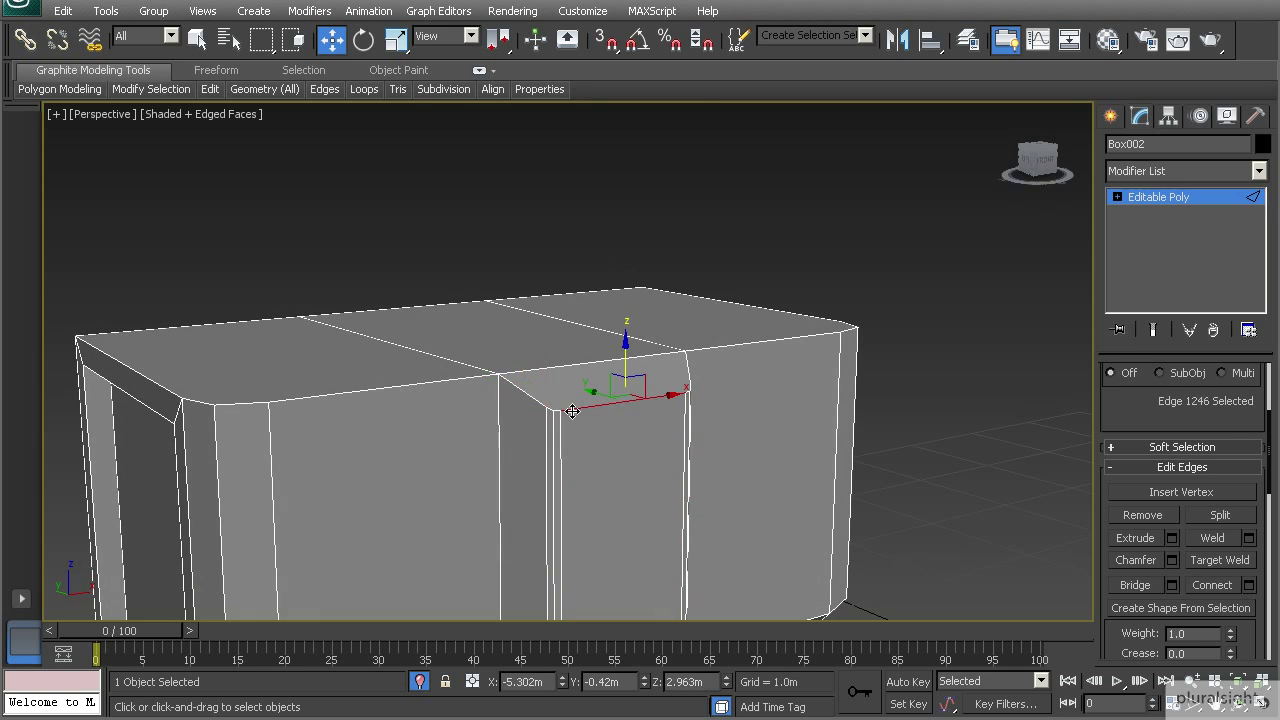
{"action": "left_click", "coordinate": [540, 404], "text": "ctrl"}
{"action": "scroll", "coordinate": [542, 420], "scroll_direction": "up", "scroll_amount": 4}
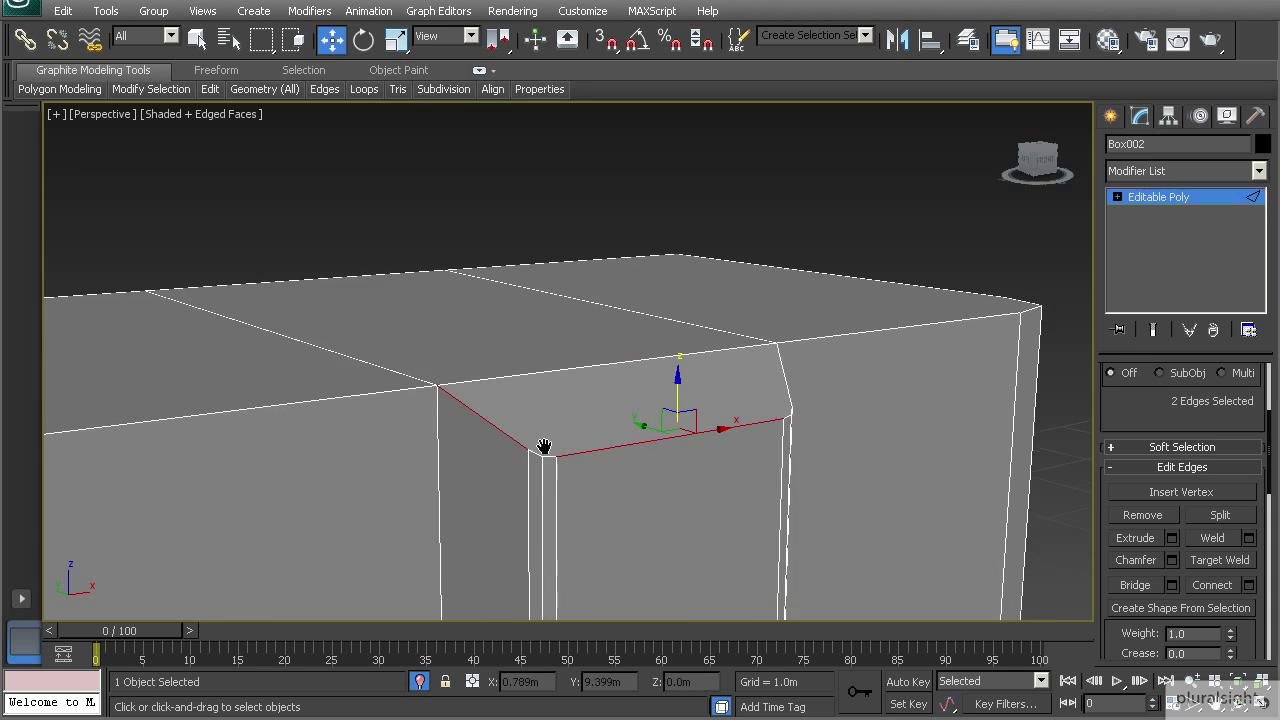
{"action": "left_click", "coordinate": [553, 441], "text": "ctrl"}
{"action": "middle_click_drag", "start_coordinate": [706, 414], "coordinate": [655, 418], "text": "alt"}
{"action": "left_click", "coordinate": [857, 476], "text": "ctrl"}
{"action": "left_click", "coordinate": [872, 467], "text": "ctrl"}
{"action": "left_click", "coordinate": [897, 451], "text": "ctrl"}
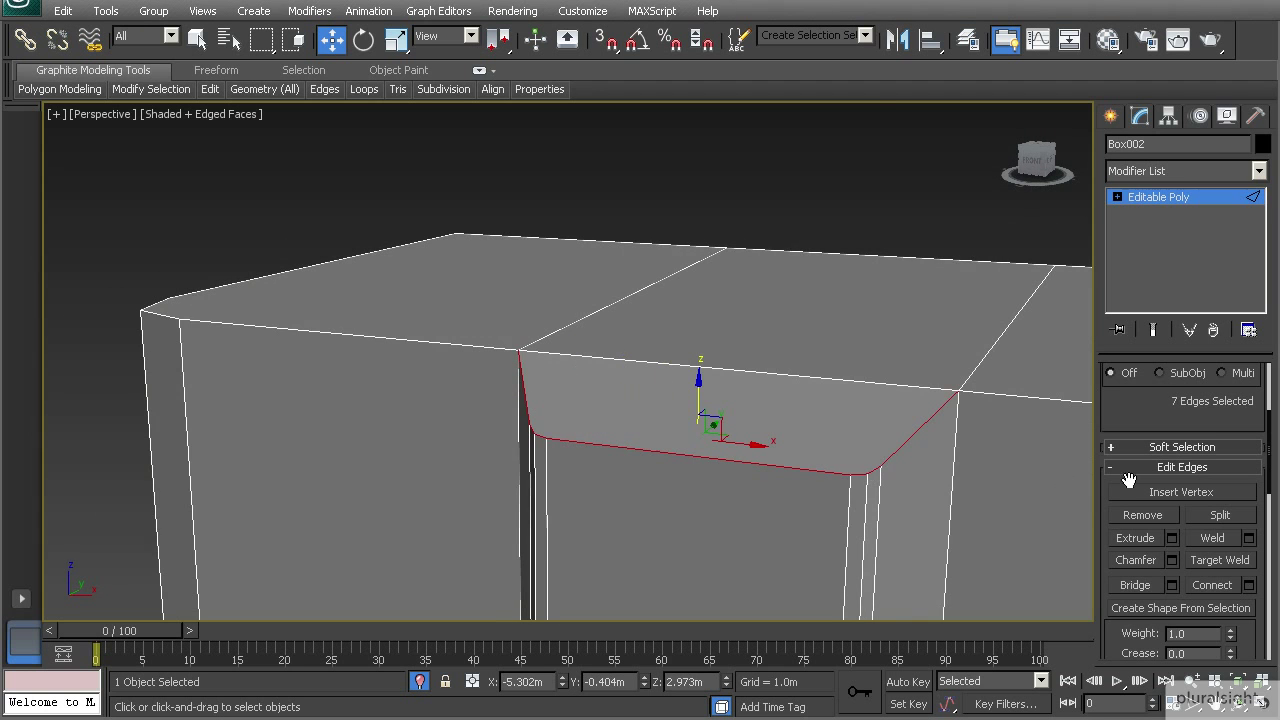
{"action": "left_click", "coordinate": [1172, 561]}
{"action": "middle_click_drag", "start_coordinate": [727, 460], "coordinate": [868, 460], "text": "alt"}
{"action": "scroll", "coordinate": [445, 410], "scroll_direction": "up", "scroll_amount": 4}
{"action": "middle_click_drag", "start_coordinate": [554, 472], "coordinate": [477, 406]}
{"action": "middle_click_drag", "start_coordinate": [509, 447], "coordinate": [465, 410], "text": "alt"}
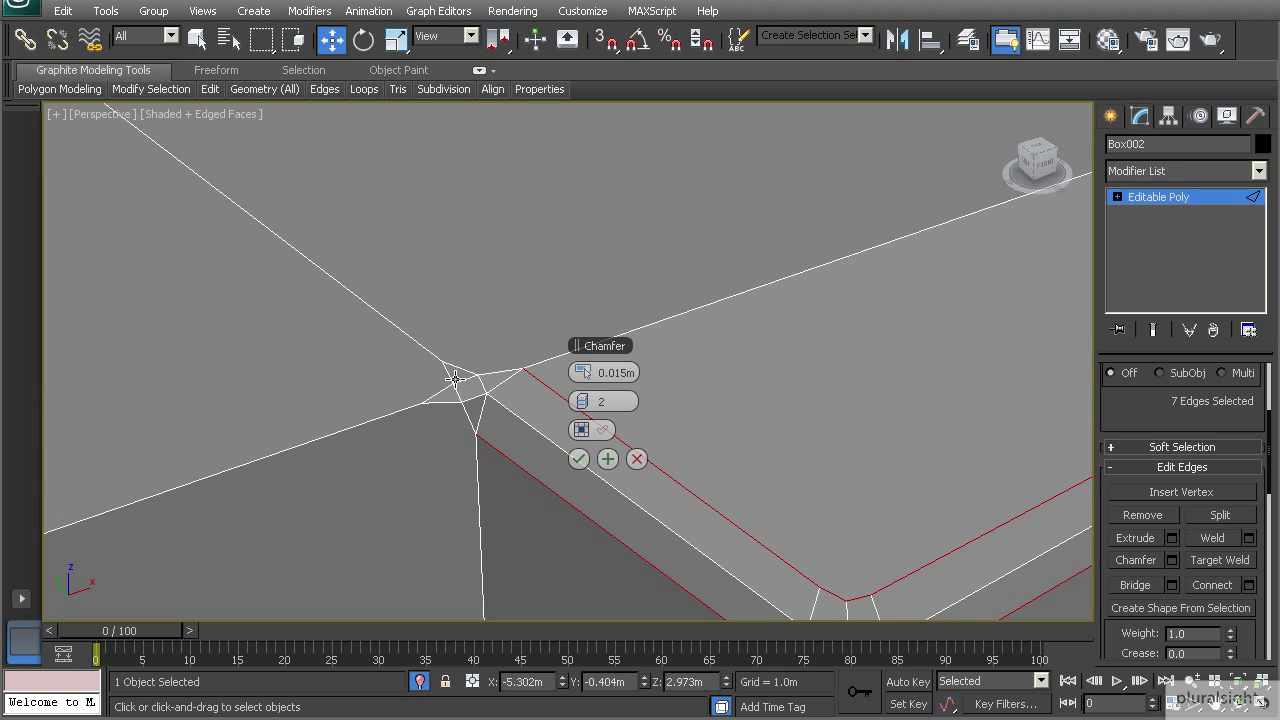
{"action": "left_click", "coordinate": [579, 459]}
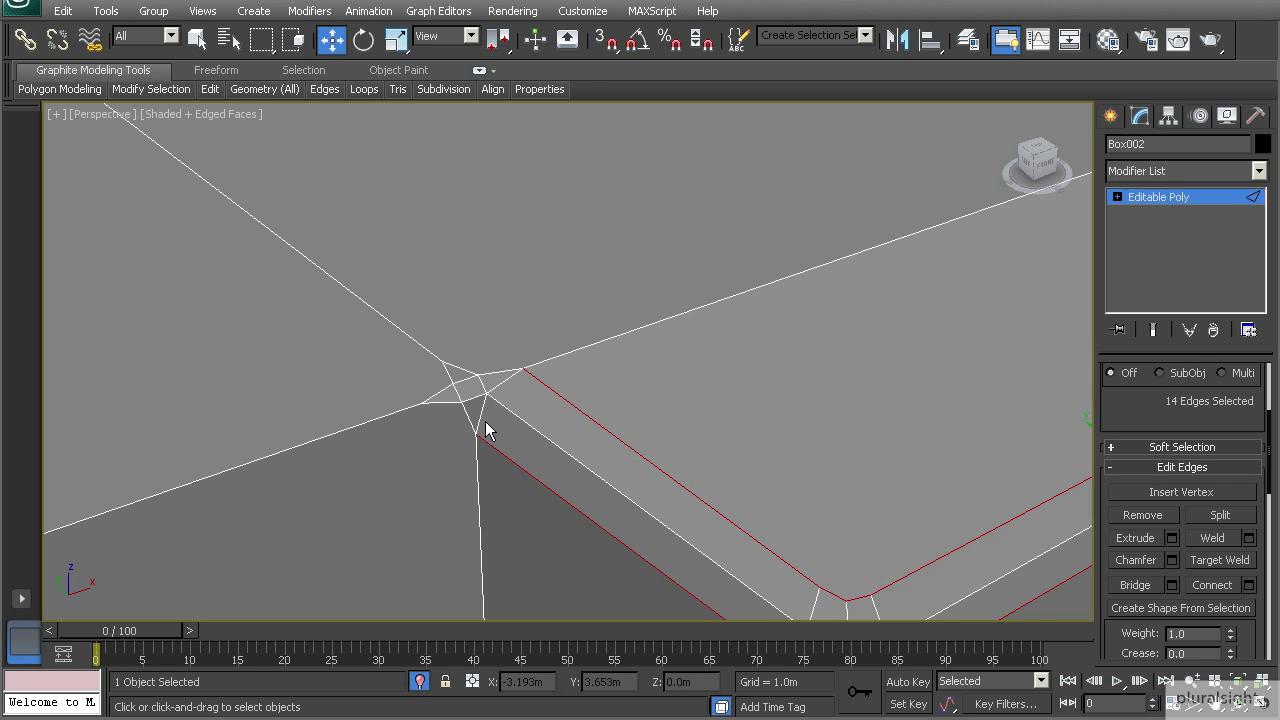
Step: Target-weld the surplus chamfer vertices at the protruding section's upper left corner onto the middle vertex of the chamfer
{"action": "key", "text": "1"}
{"action": "right_click", "coordinate": [477, 384]}
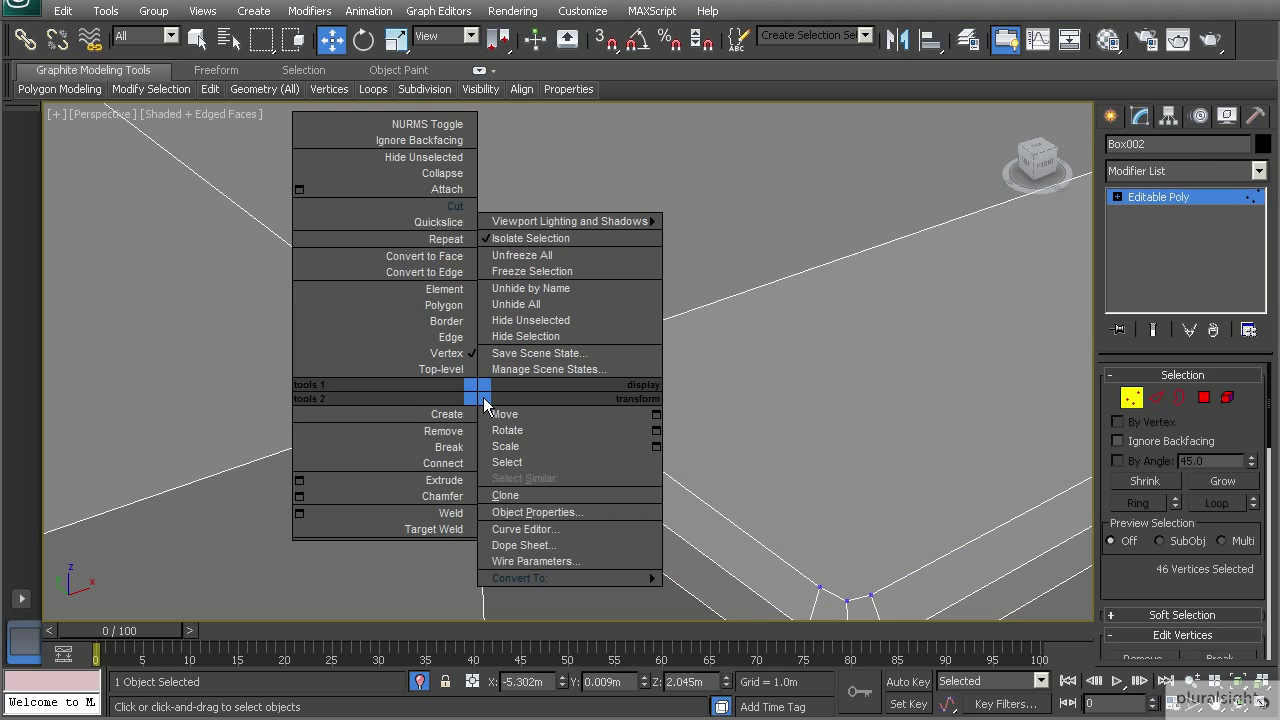
{"action": "left_click", "coordinate": [448, 530]}
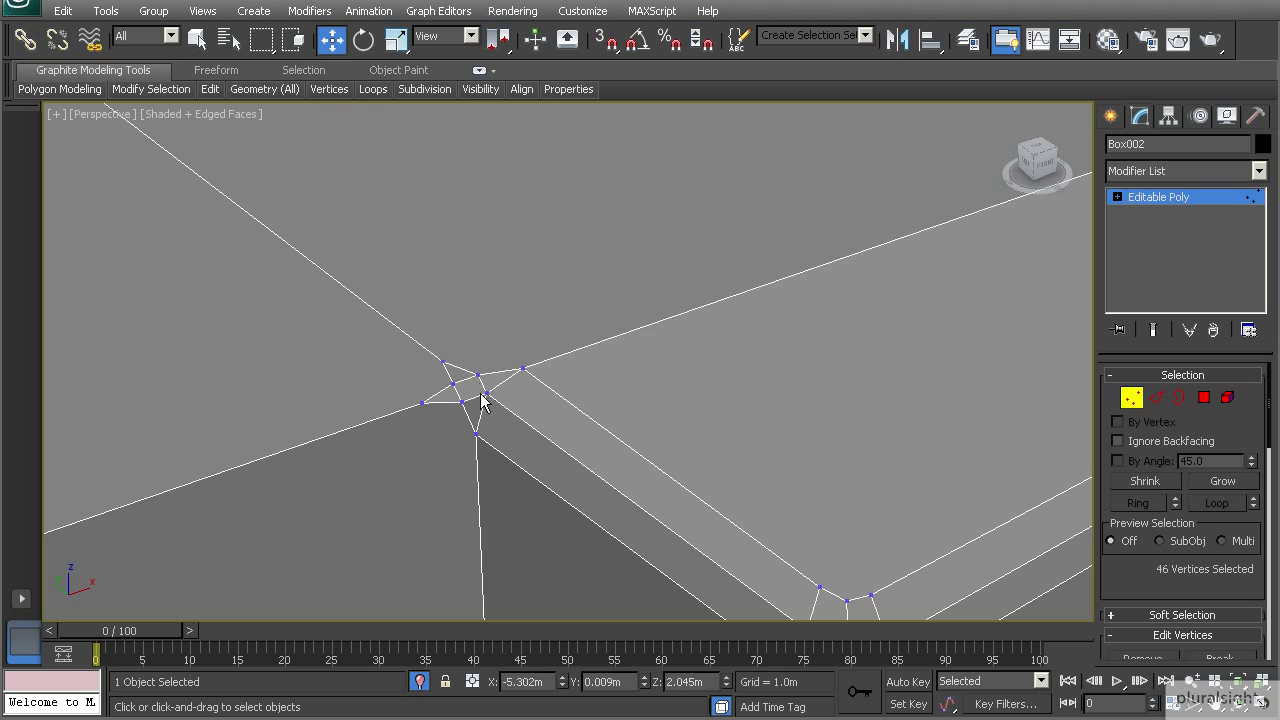
{"action": "right_click", "coordinate": [480, 398]}
{"action": "left_click", "coordinate": [457, 526]}
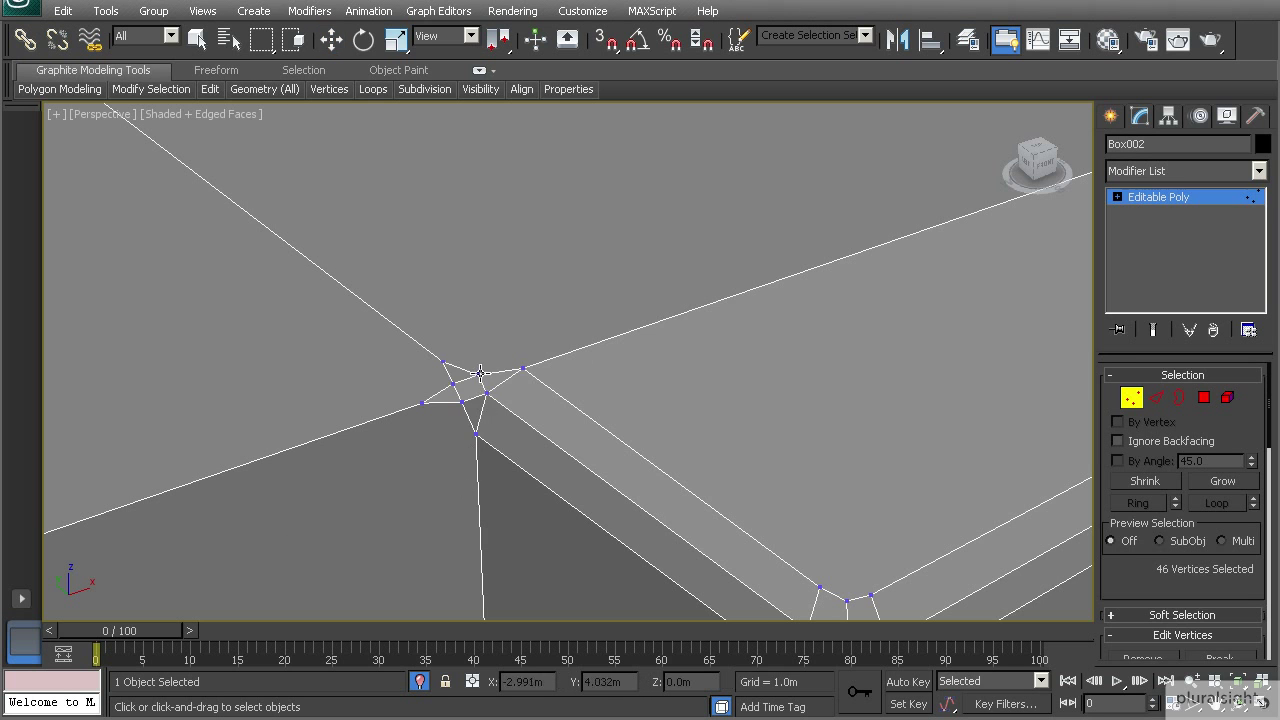
{"action": "left_click", "coordinate": [484, 391]}
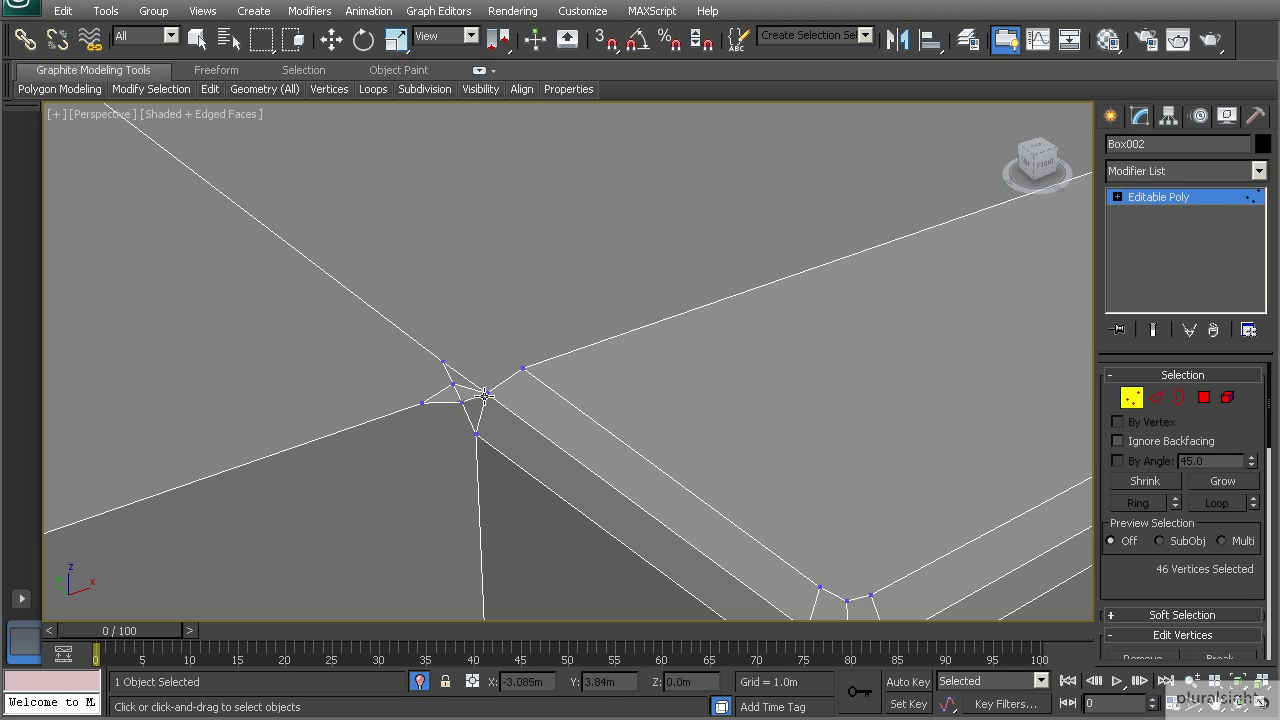
{"action": "left_click", "coordinate": [485, 392]}
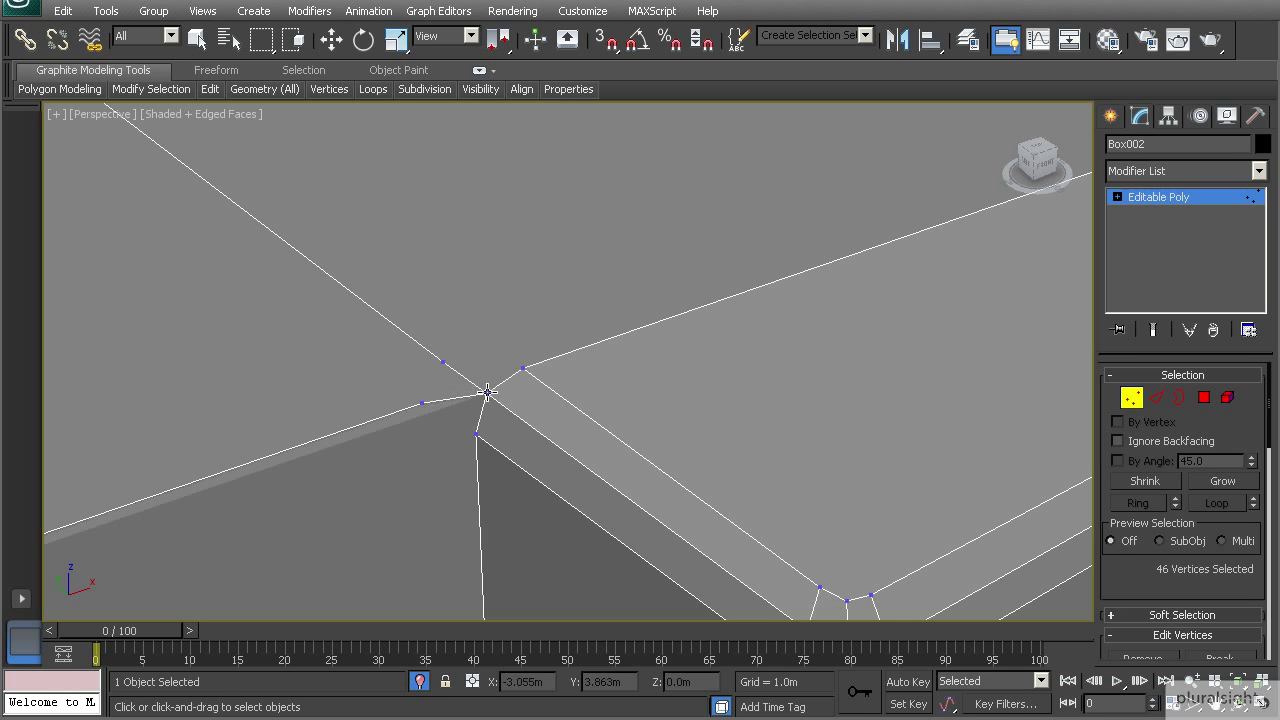
Step: Remove the two leftover vertices on the box edges beside the welded upper left corner
{"action": "key", "text": "w"}
{"action": "left_click", "coordinate": [423, 401]}
{"action": "left_click", "coordinate": [486, 390], "text": "ctrl"}
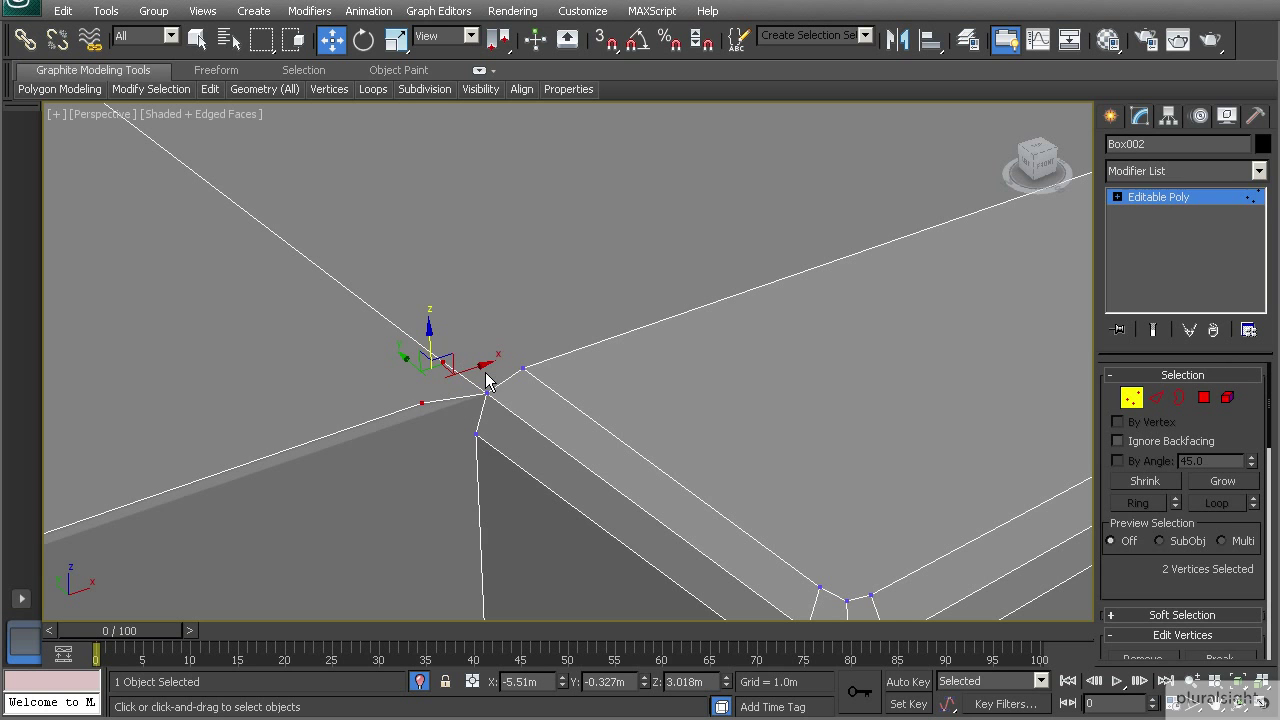
{"action": "key", "text": "BackSpace"}
Step: Target-weld the surplus chamfer vertices at the protruding section's upper right corner onto the middle vertex of the chamfer
{"action": "middle_click_drag", "start_coordinate": [504, 380], "coordinate": [530, 420], "text": "alt"}
{"action": "scroll", "coordinate": [511, 403], "scroll_direction": "down", "scroll_amount": 4}
{"action": "scroll", "coordinate": [539, 429], "scroll_direction": "up", "scroll_amount": 4}
{"action": "scroll", "coordinate": [539, 429], "scroll_direction": "down", "scroll_amount": 4}
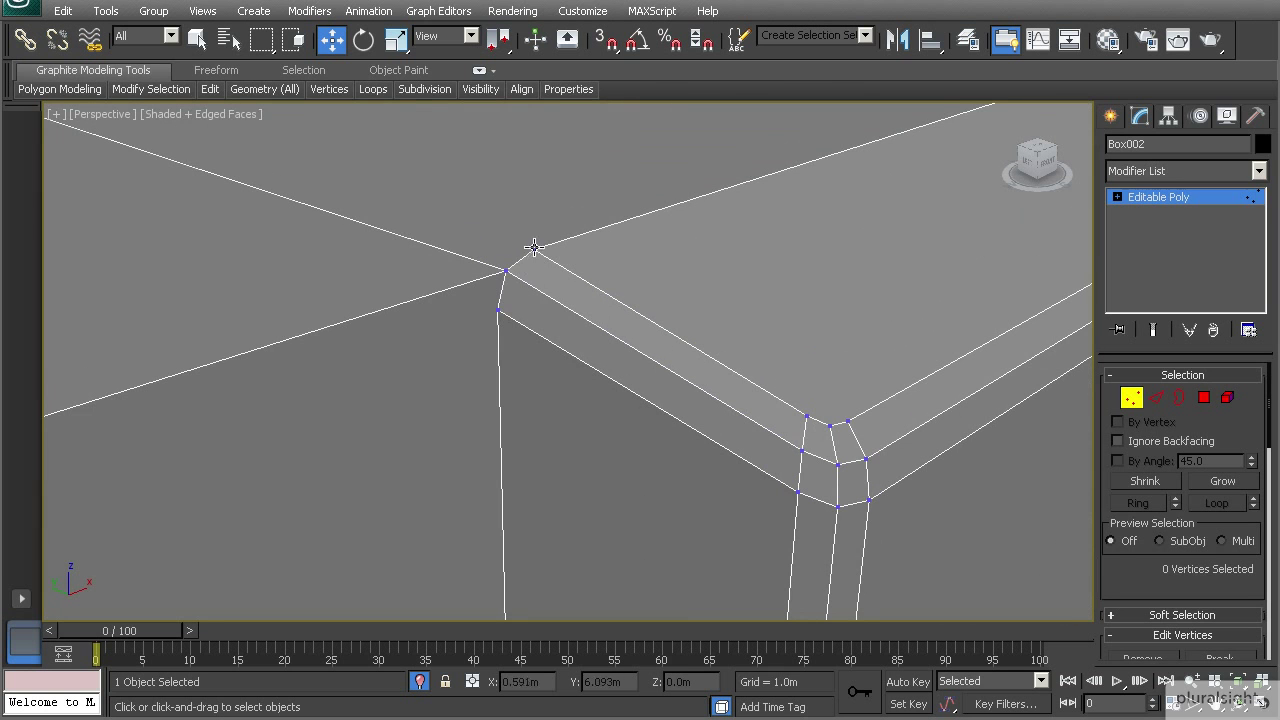
{"action": "middle_click_drag", "start_coordinate": [555, 245], "coordinate": [545, 380], "text": "alt"}
{"action": "scroll", "coordinate": [457, 437], "scroll_direction": "up", "scroll_amount": 3}
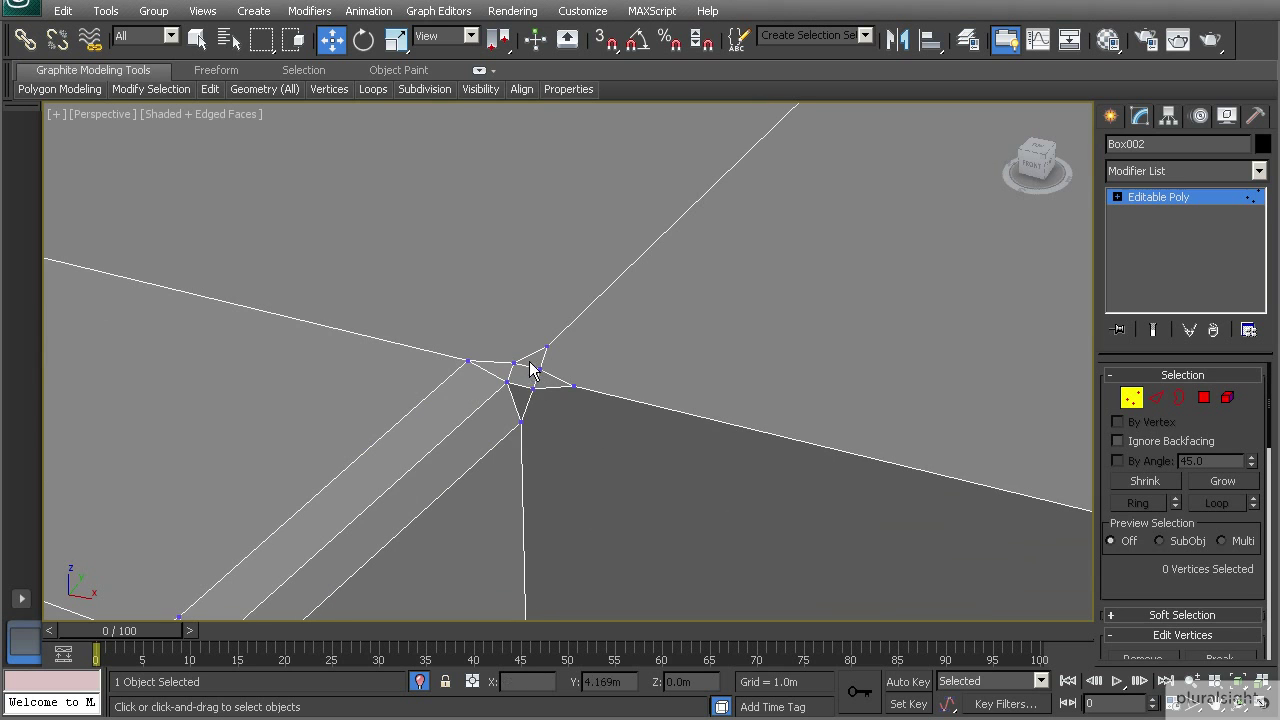
{"action": "right_click", "coordinate": [530, 369]}
{"action": "left_click", "coordinate": [450, 491]}
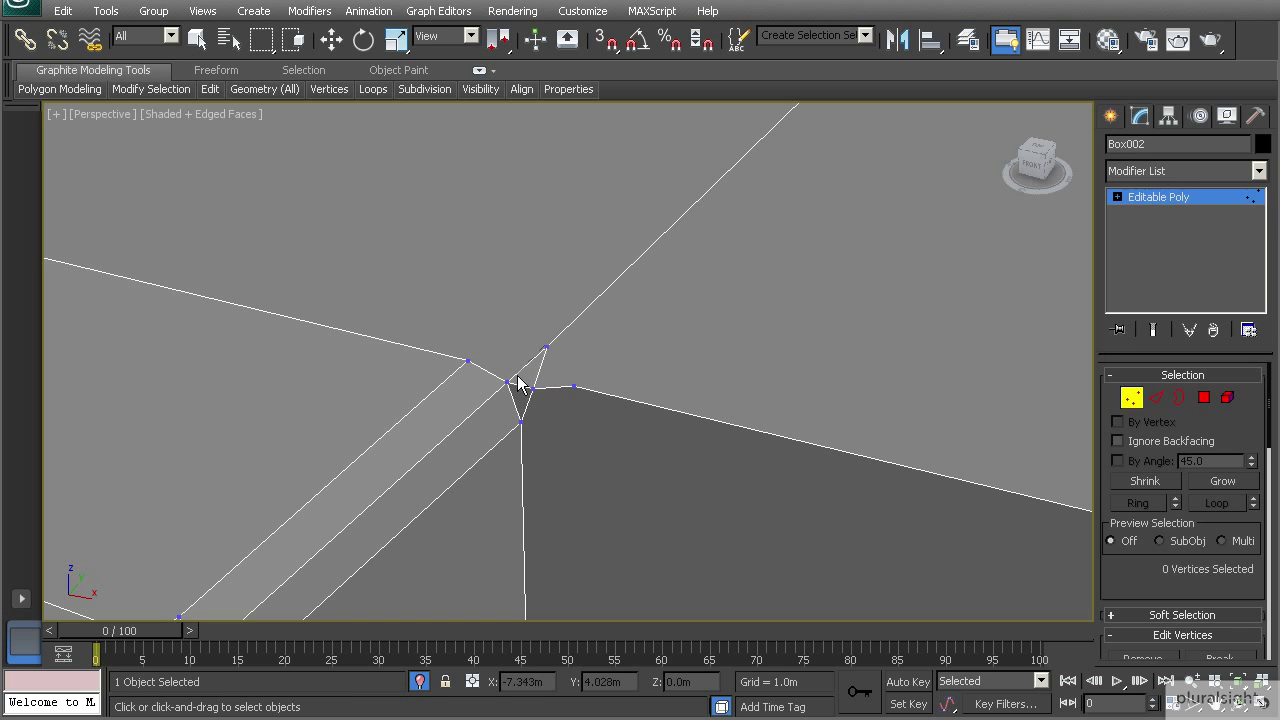
{"action": "key", "text": "w"}
{"action": "left_click", "coordinate": [533, 388]}
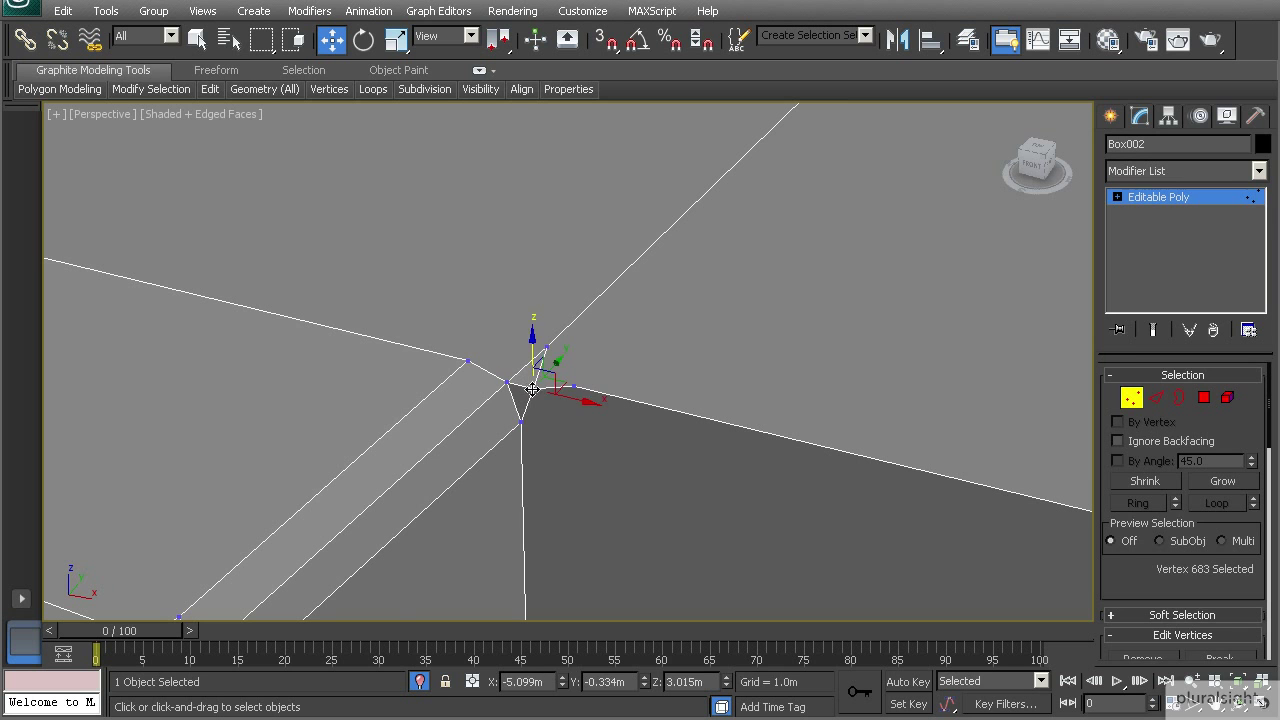
{"action": "right_click", "coordinate": [507, 386]}
{"action": "left_click", "coordinate": [495, 528]}
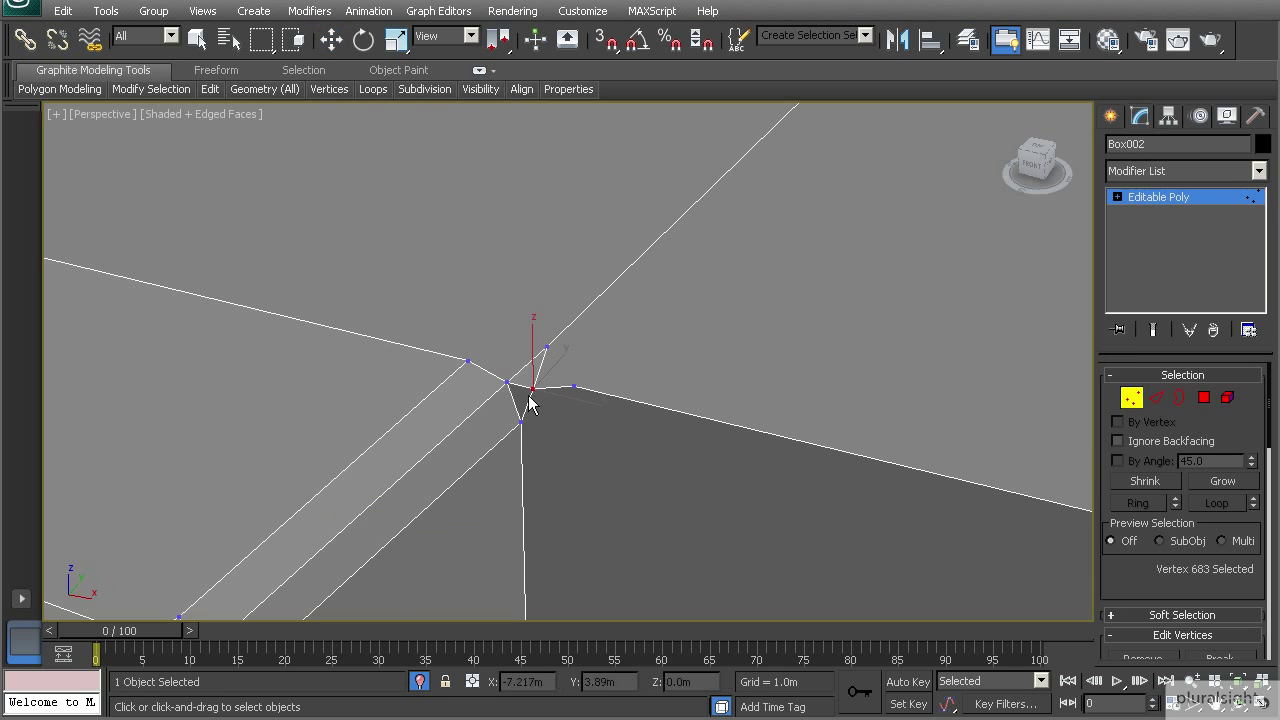
{"action": "key", "text": "w"}
Step: Remove the two leftover vertices on the box edges beside the welded upper right corner
{"action": "left_click", "coordinate": [548, 345]}
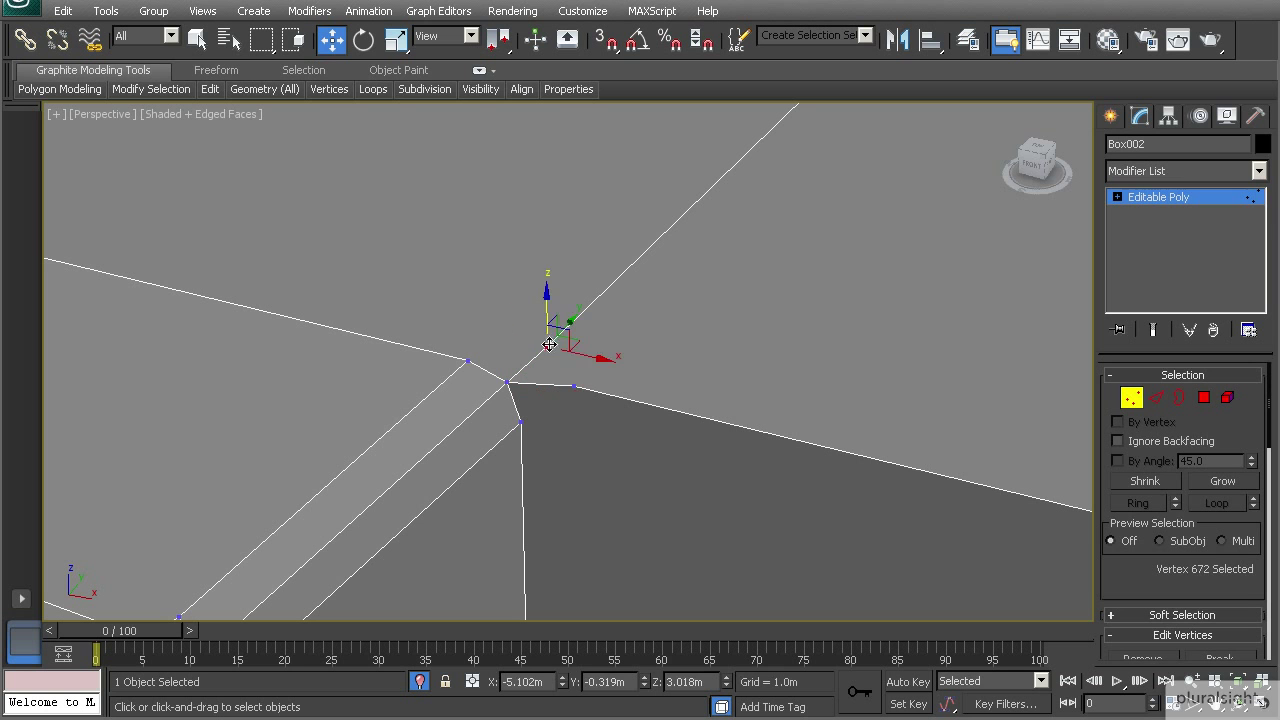
{"action": "left_click", "coordinate": [571, 388], "text": "ctrl"}
{"action": "key", "text": "BackSpace"}
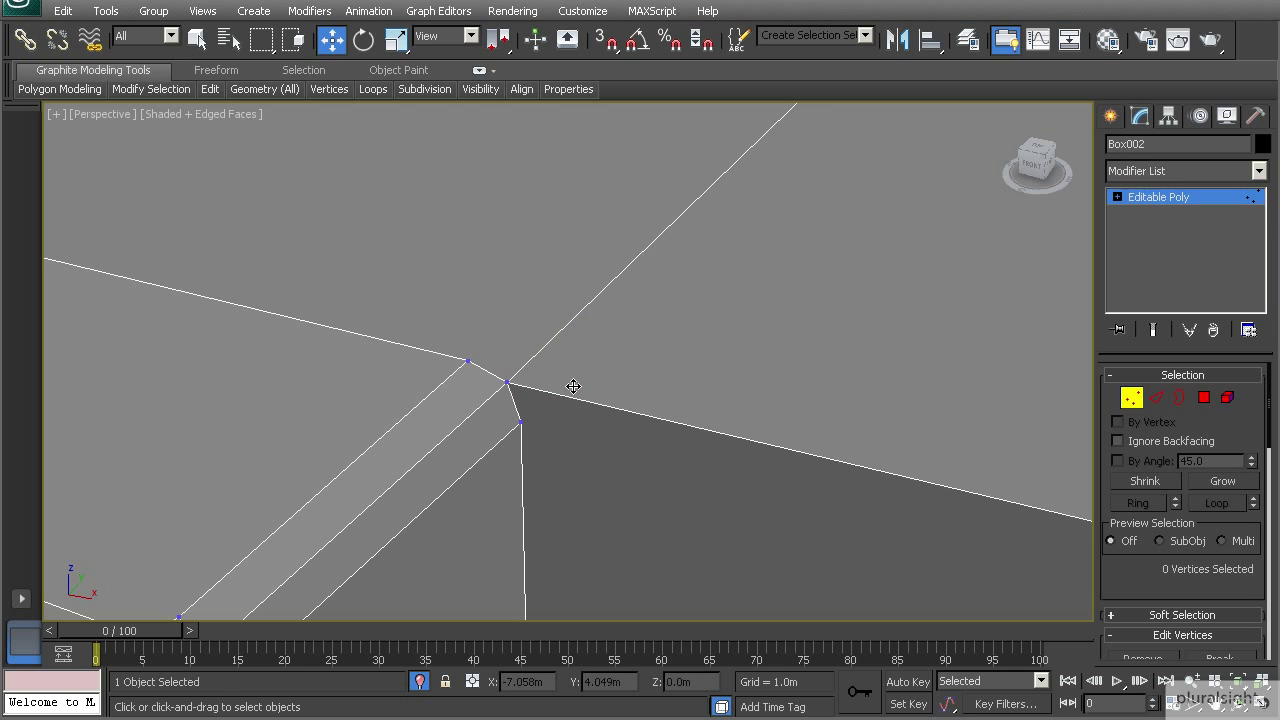
Step: Select the inner rim edge loops of both recessed ends, chamfer them by 0.015 m with 2 segments, and clear the selection
{"action": "scroll", "coordinate": [500, 367], "scroll_direction": "down", "scroll_amount": 6}
{"action": "middle_click_drag", "start_coordinate": [500, 367], "coordinate": [645, 361], "text": "alt"}
{"action": "middle_click_drag", "start_coordinate": [645, 361], "coordinate": [347, 288]}
{"action": "scroll", "coordinate": [590, 388], "scroll_direction": "up", "scroll_amount": 5}
{"action": "scroll", "coordinate": [495, 344], "scroll_direction": "down", "scroll_amount": 4}
{"action": "scroll", "coordinate": [481, 356], "scroll_direction": "down", "scroll_amount": 4}
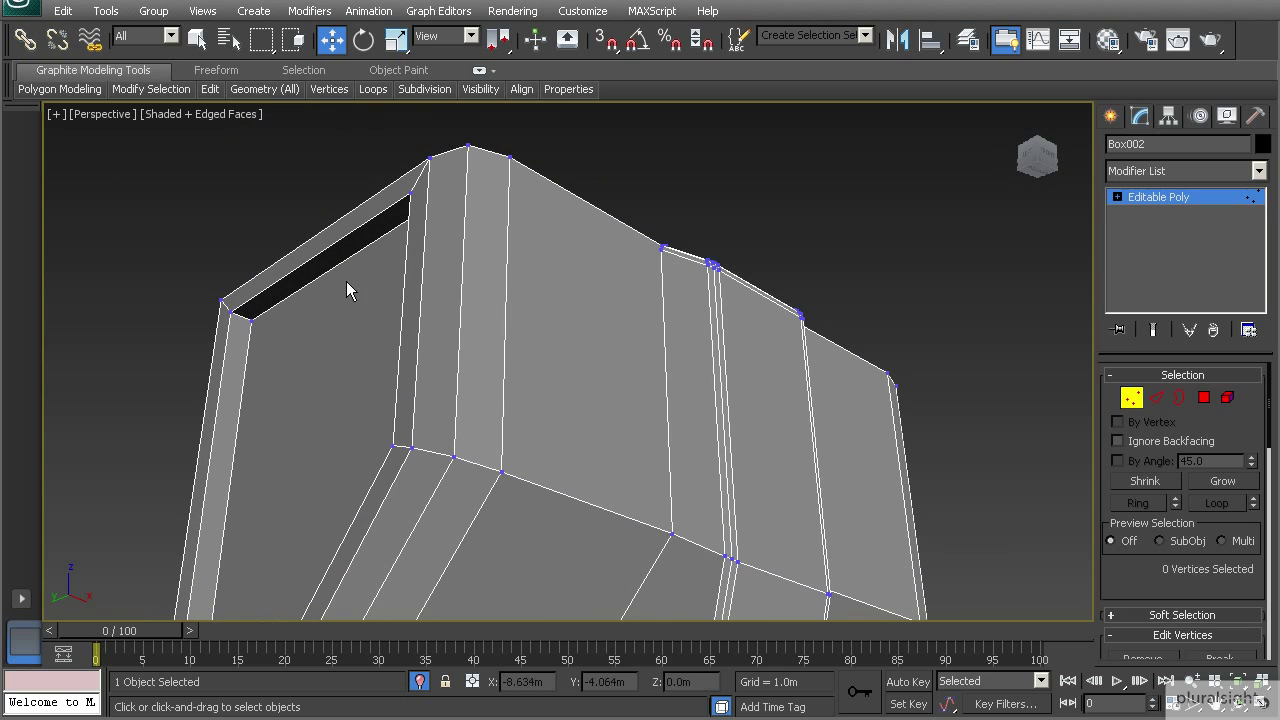
{"action": "left_click", "coordinate": [1156, 397]}
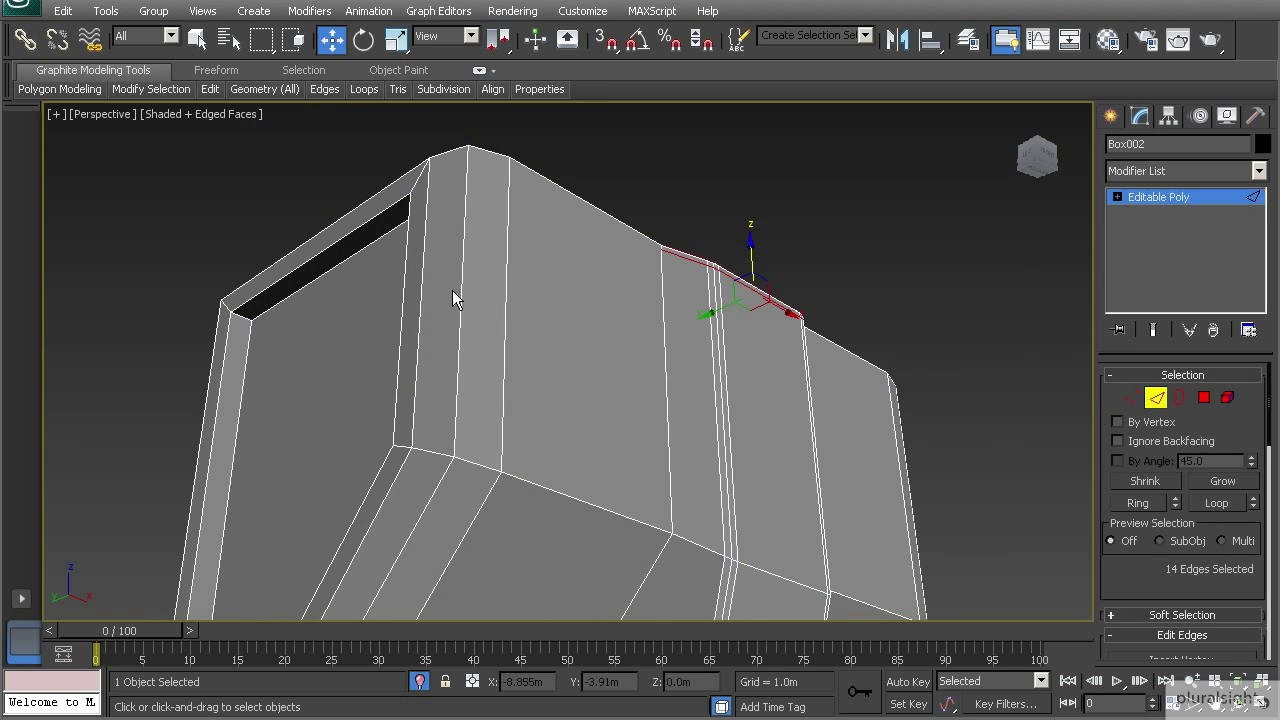
{"action": "double_click", "coordinate": [322, 253]}
{"action": "middle_click_drag", "start_coordinate": [322, 253], "coordinate": [287, 342], "text": "alt"}
{"action": "scroll", "coordinate": [287, 342], "scroll_direction": "up", "scroll_amount": 5}
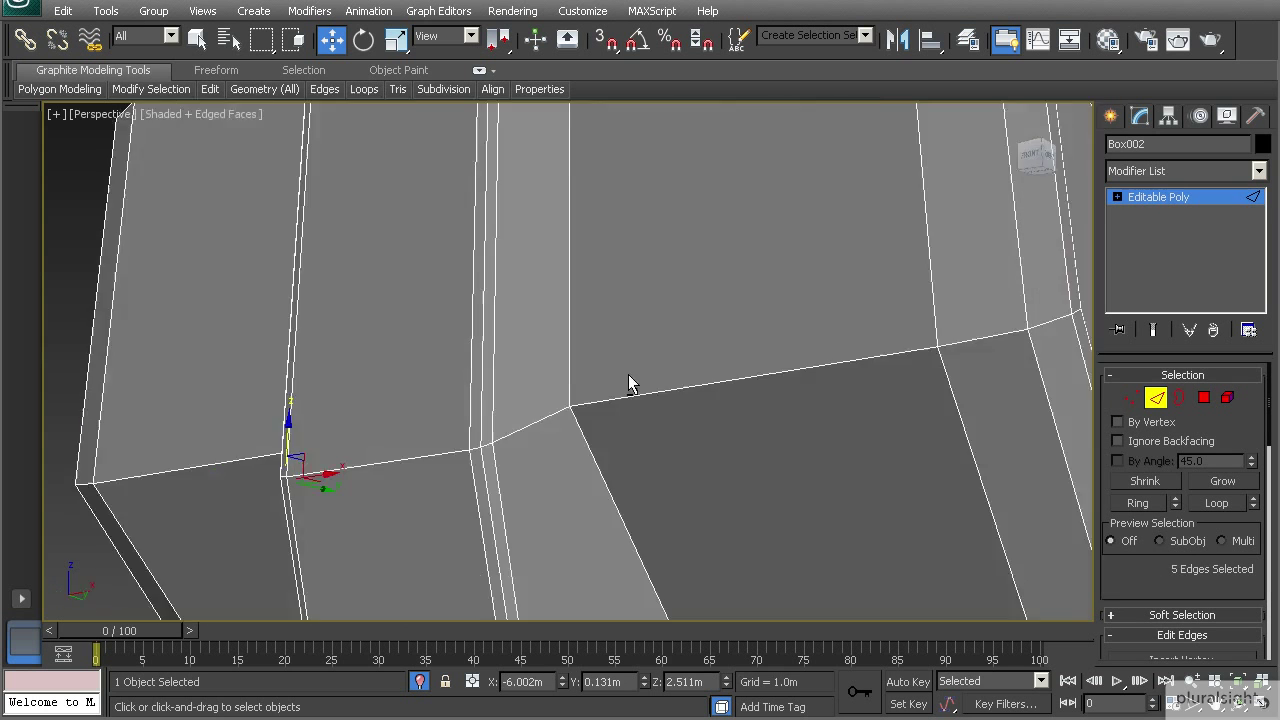
{"action": "middle_click_drag", "start_coordinate": [628, 375], "coordinate": [529, 417], "text": "alt"}
{"action": "scroll", "coordinate": [530, 398], "scroll_direction": "down", "scroll_amount": 5}
{"action": "double_click", "coordinate": [567, 140]}
{"action": "middle_click_drag", "start_coordinate": [486, 343], "coordinate": [635, 425], "text": "alt"}
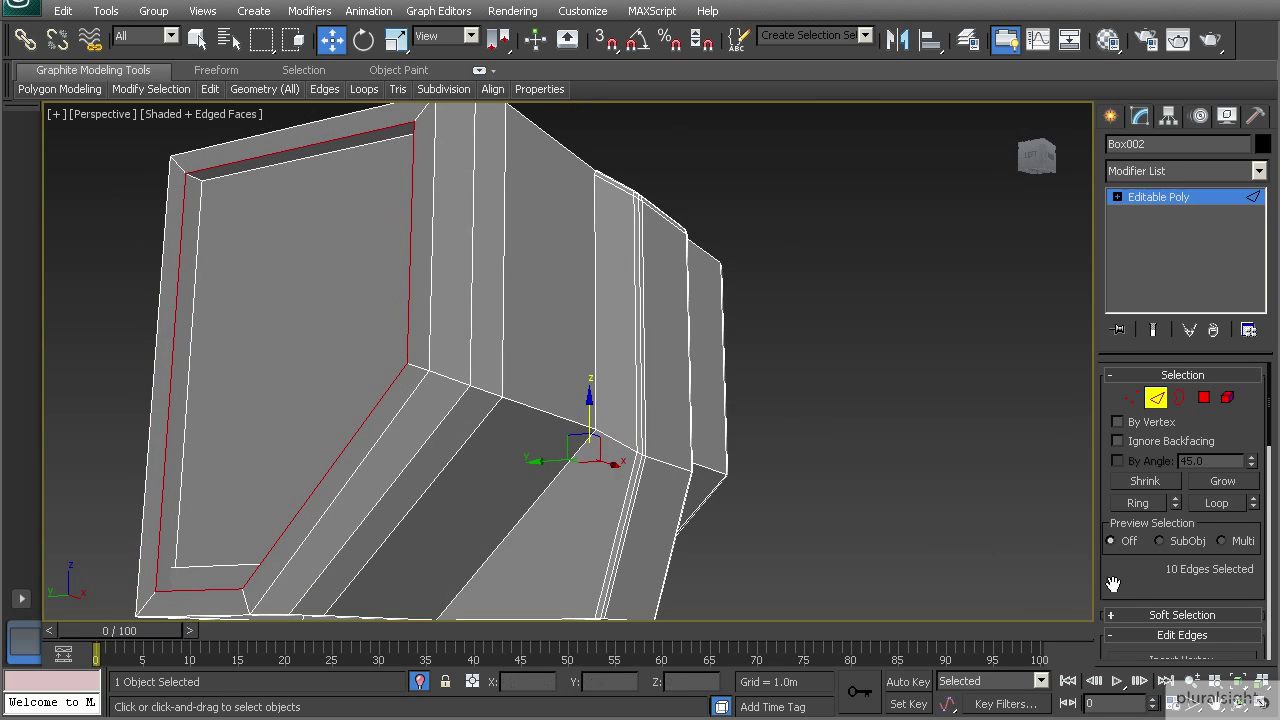
{"action": "scroll", "coordinate": [1113, 584], "scroll_direction": "down", "scroll_amount": 3}
{"action": "left_click", "coordinate": [1172, 609]}
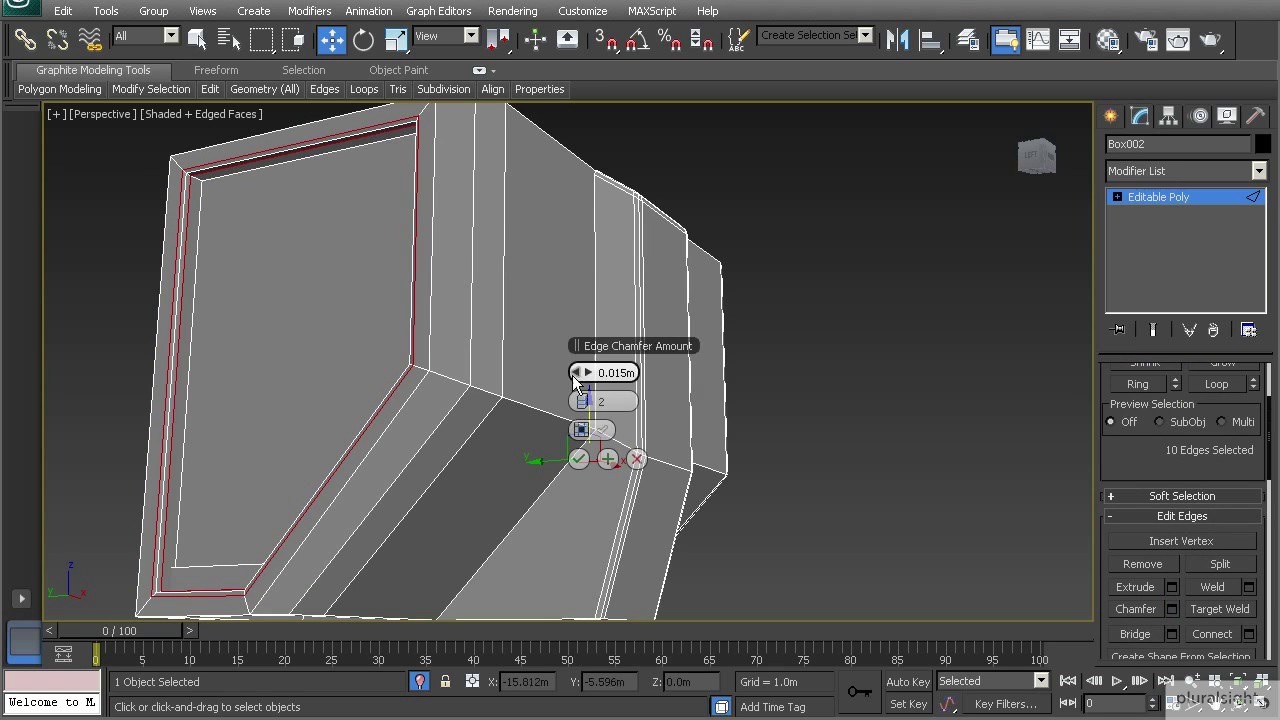
{"action": "left_click", "coordinate": [579, 457]}
{"action": "left_click", "coordinate": [802, 355]}
Step: Select the underside's full outer edge, including around the bottom of the protruding section, and chamfer it by 0.006 m with 1 segment
{"action": "middle_click_drag", "start_coordinate": [802, 355], "coordinate": [631, 391], "text": "alt"}
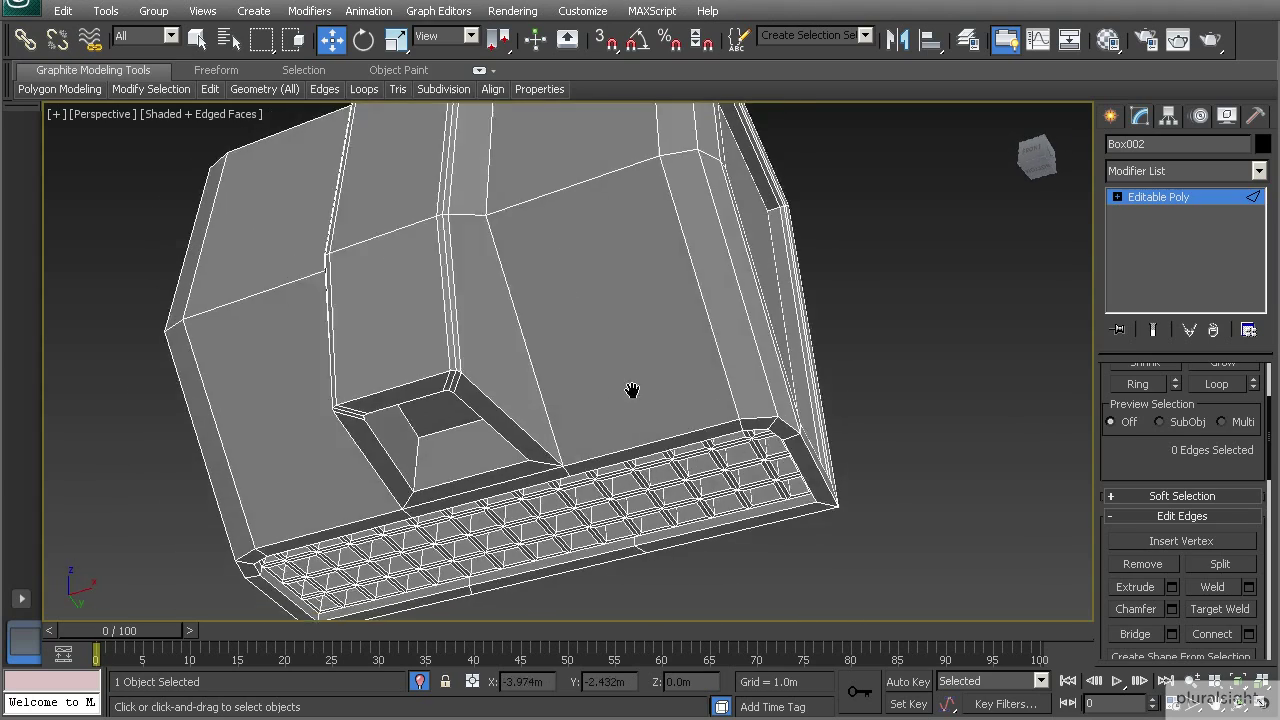
{"action": "scroll", "coordinate": [577, 422], "scroll_direction": "up", "scroll_amount": 5}
{"action": "middle_click_drag", "start_coordinate": [577, 422], "coordinate": [665, 319]}
{"action": "double_click", "coordinate": [754, 262]}
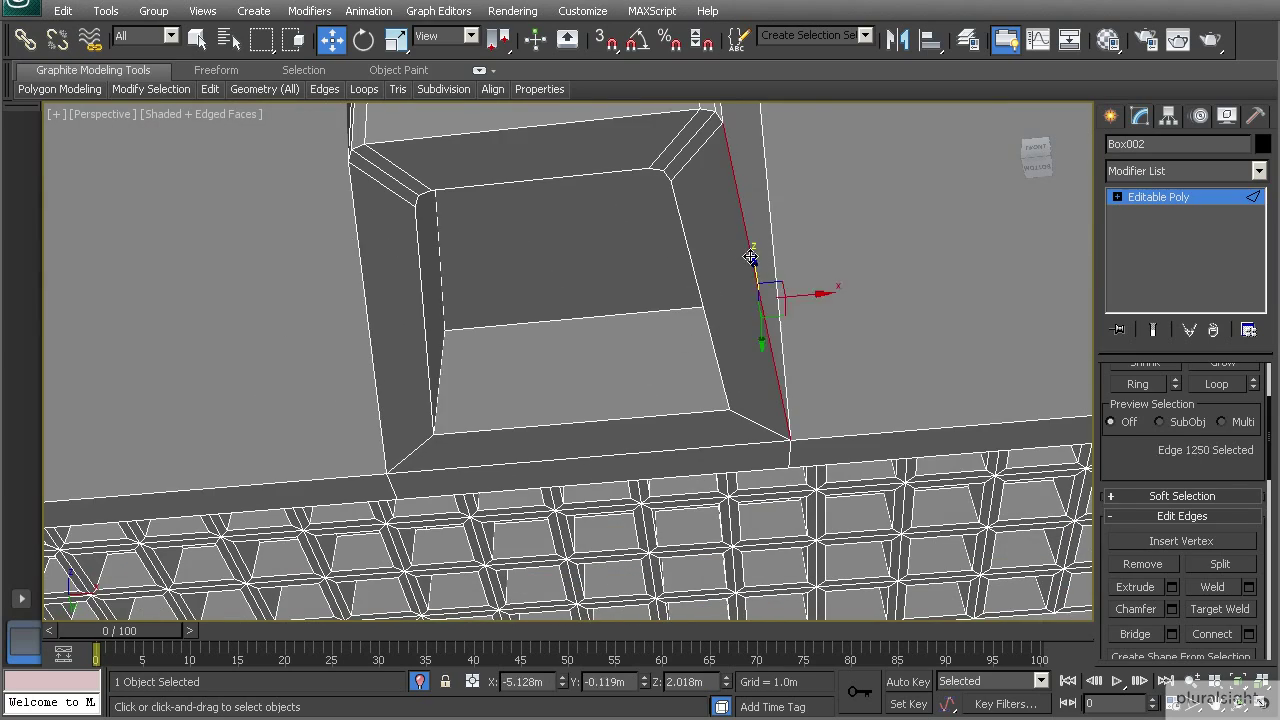
{"action": "middle_click_drag", "start_coordinate": [452, 399], "coordinate": [557, 456]}
{"action": "scroll", "coordinate": [495, 419], "scroll_direction": "down", "scroll_amount": 4}
{"action": "double_click", "coordinate": [349, 303], "text": "ctrl"}
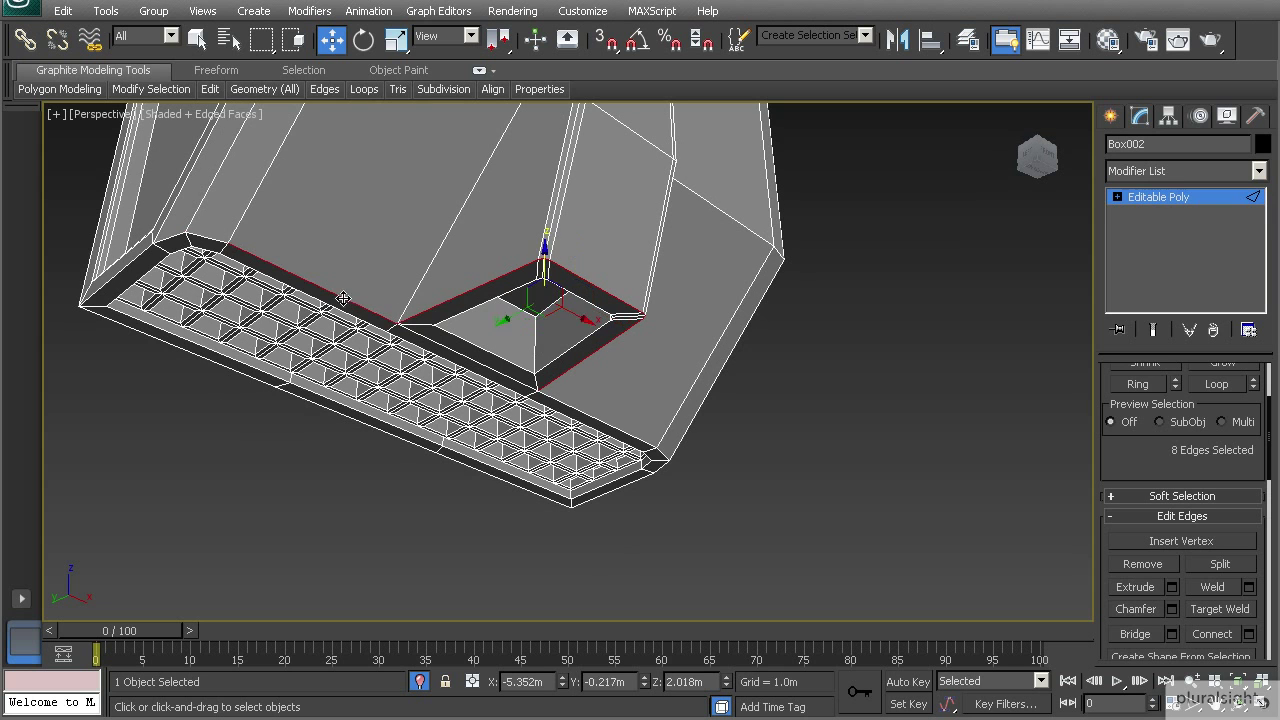
{"action": "left_click", "coordinate": [139, 257], "text": "ctrl"}
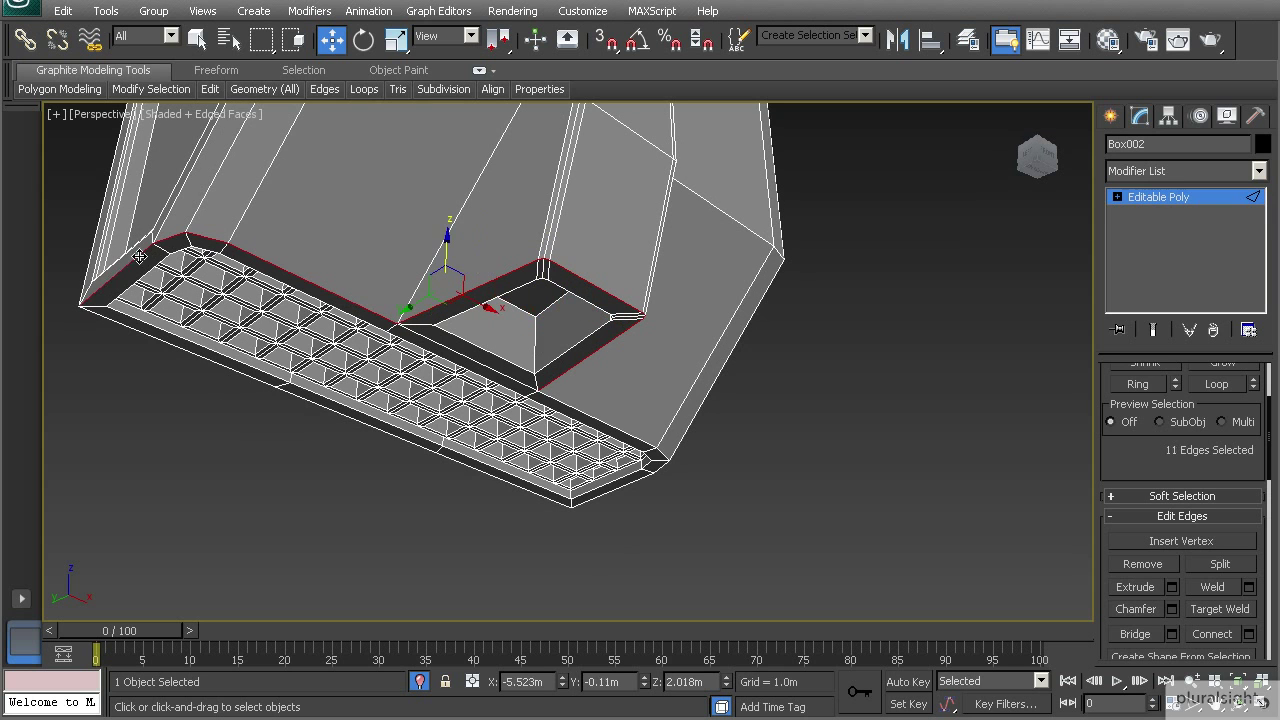
{"action": "double_click", "coordinate": [121, 326], "text": "ctrl"}
{"action": "left_click", "coordinate": [607, 492], "text": "ctrl"}
{"action": "double_click", "coordinate": [661, 468], "text": "ctrl"}
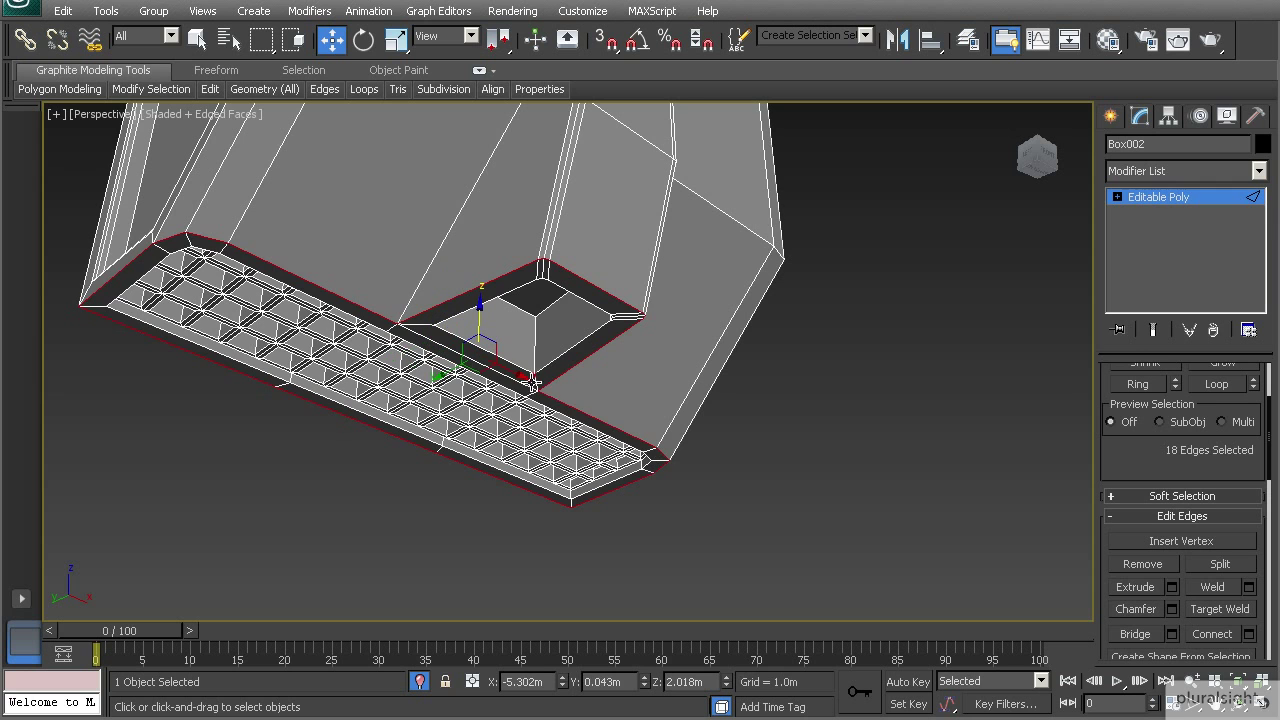
{"action": "middle_click_drag", "start_coordinate": [559, 388], "coordinate": [552, 386], "text": "alt"}
{"action": "left_click", "coordinate": [1172, 608]}
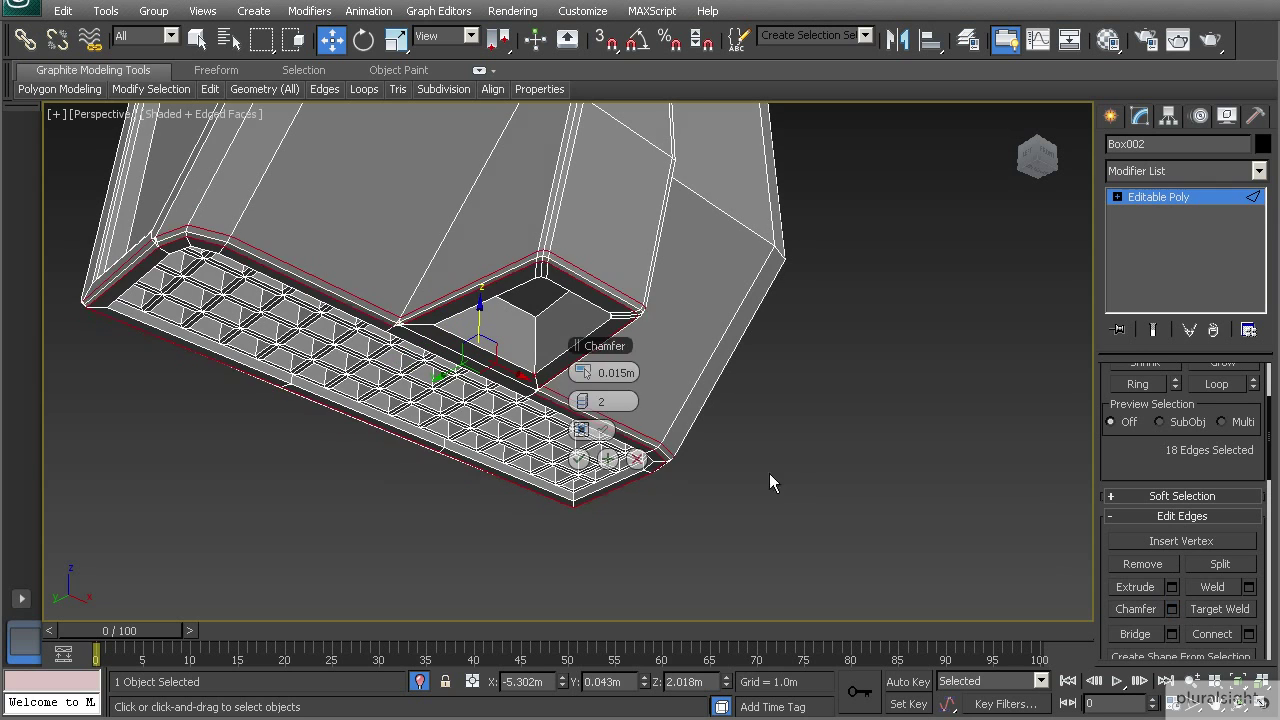
{"action": "scroll", "coordinate": [365, 320], "scroll_direction": "up", "scroll_amount": 5}
{"action": "middle_click_drag", "start_coordinate": [333, 325], "coordinate": [508, 404]}
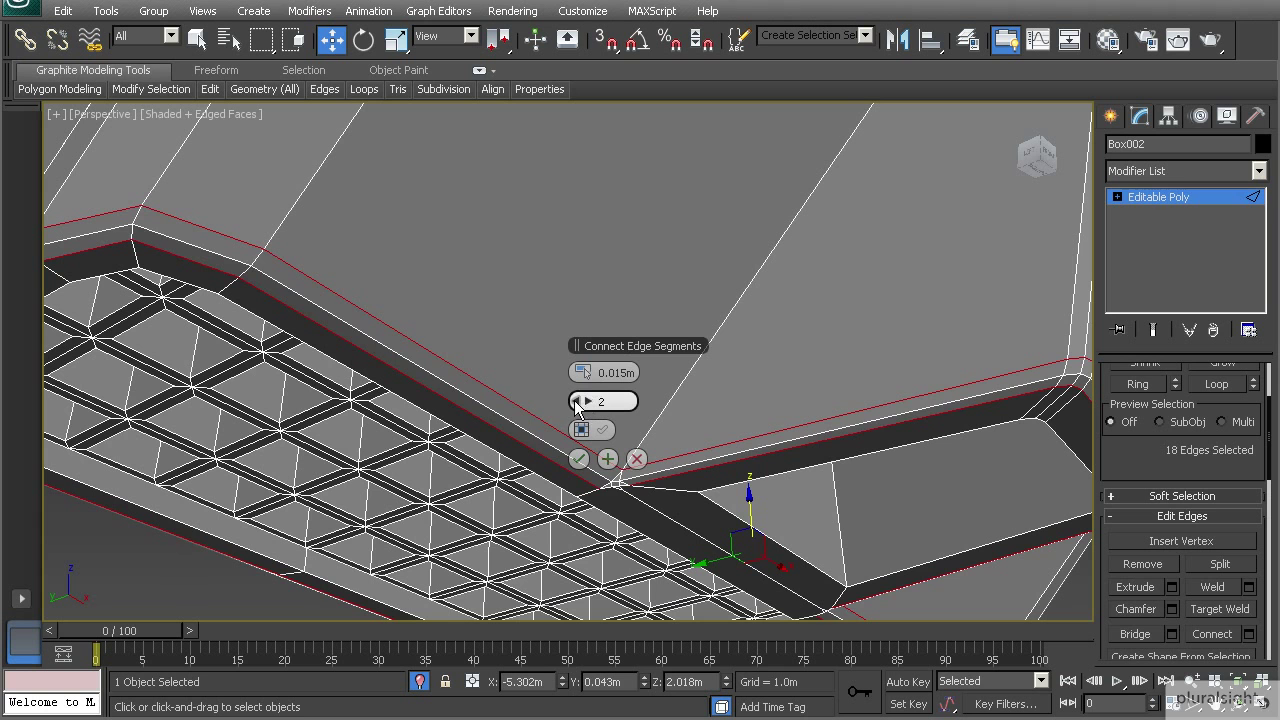
{"action": "left_click", "coordinate": [575, 401]}
{"action": "left_click_drag", "start_coordinate": [578, 372], "coordinate": [575, 372]}
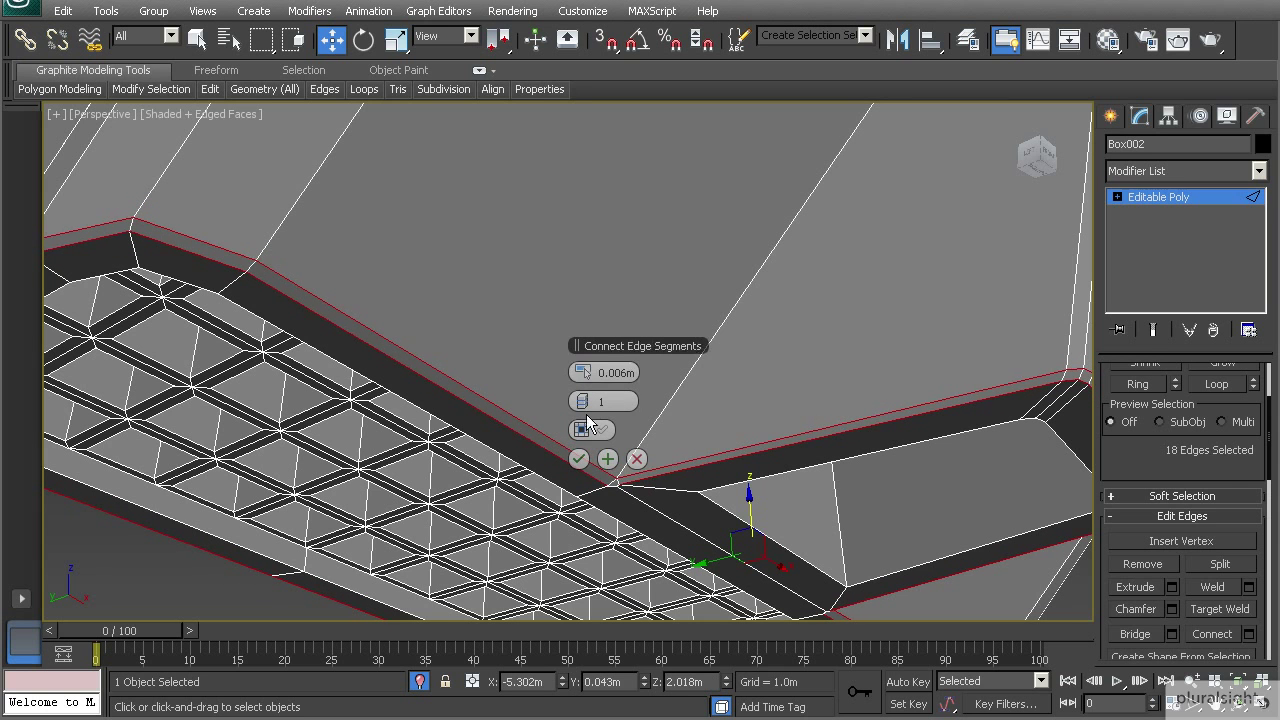
{"action": "left_click", "coordinate": [578, 458]}
Step: Target-weld the surplus chamfer vertices where the protruding section's lower left corner meets the grille frame into one vertex
{"action": "scroll", "coordinate": [579, 430], "scroll_direction": "up", "scroll_amount": 10}
{"action": "scroll", "coordinate": [552, 429], "scroll_direction": "down", "scroll_amount": 8}
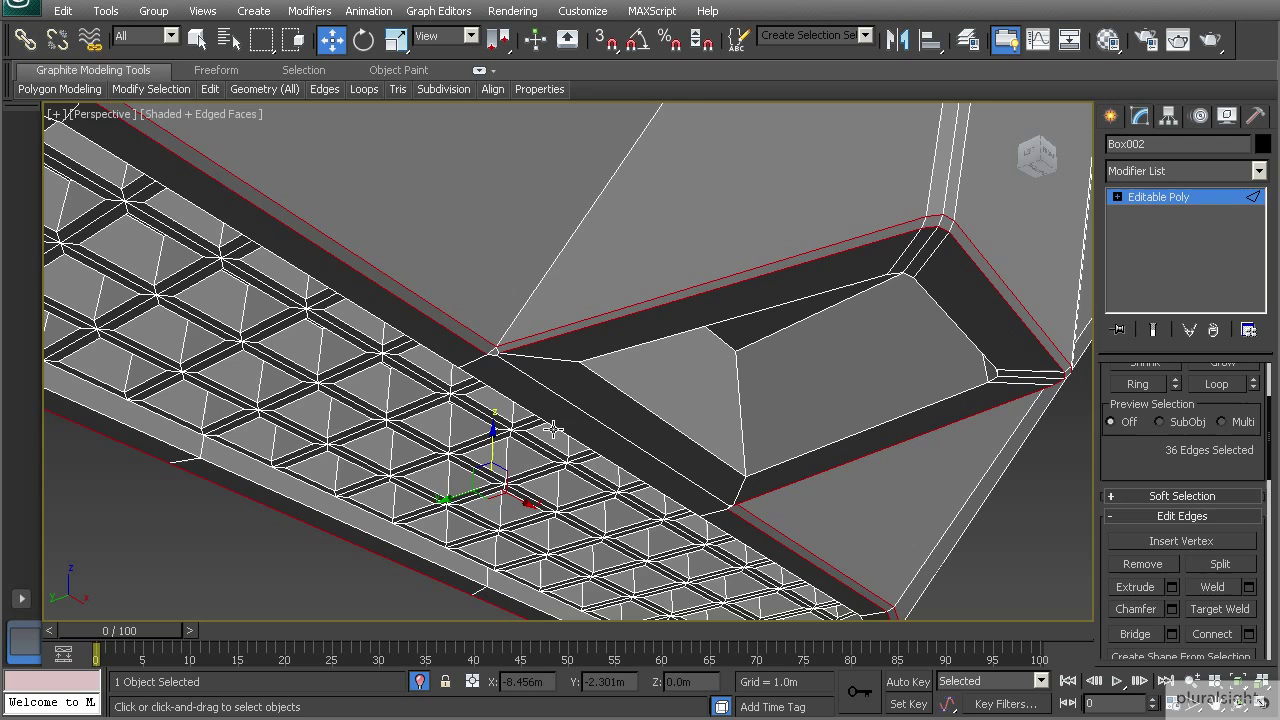
{"action": "scroll", "coordinate": [532, 378], "scroll_direction": "up", "scroll_amount": 2}
{"action": "key", "text": "1"}
{"action": "scroll", "coordinate": [524, 370], "scroll_direction": "up", "scroll_amount": 3}
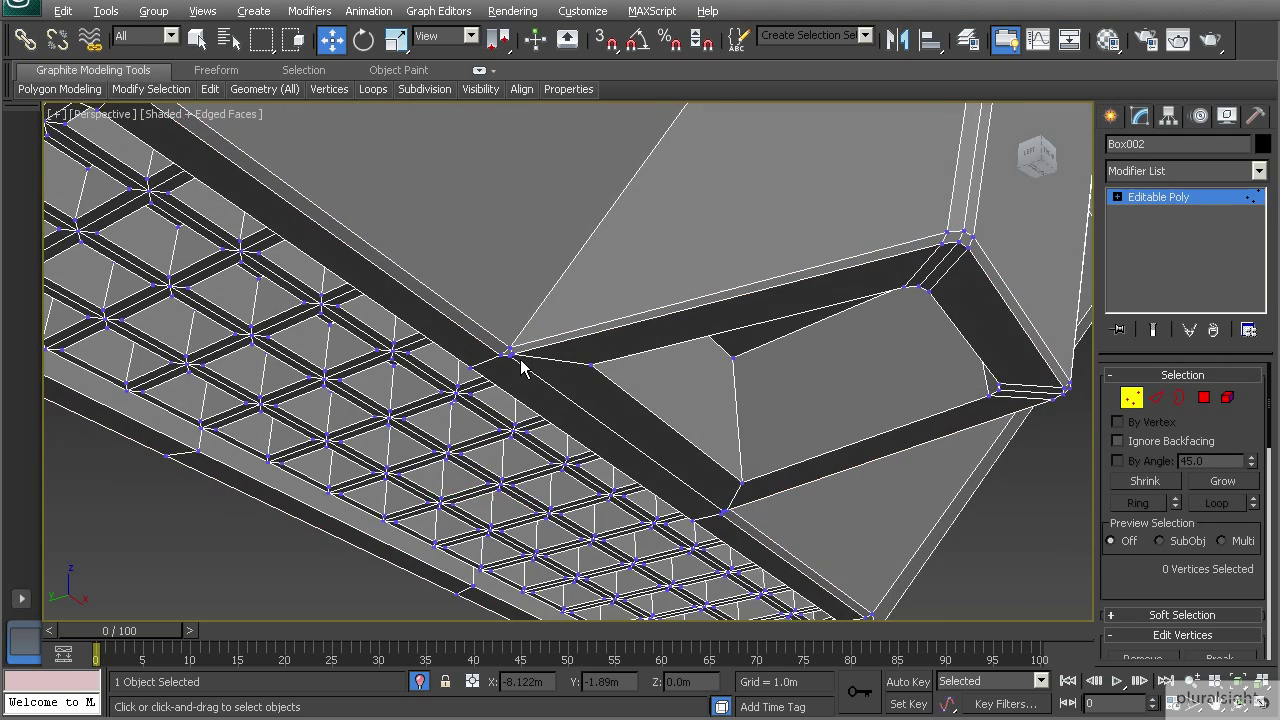
{"action": "scroll", "coordinate": [522, 369], "scroll_direction": "up", "scroll_amount": 3}
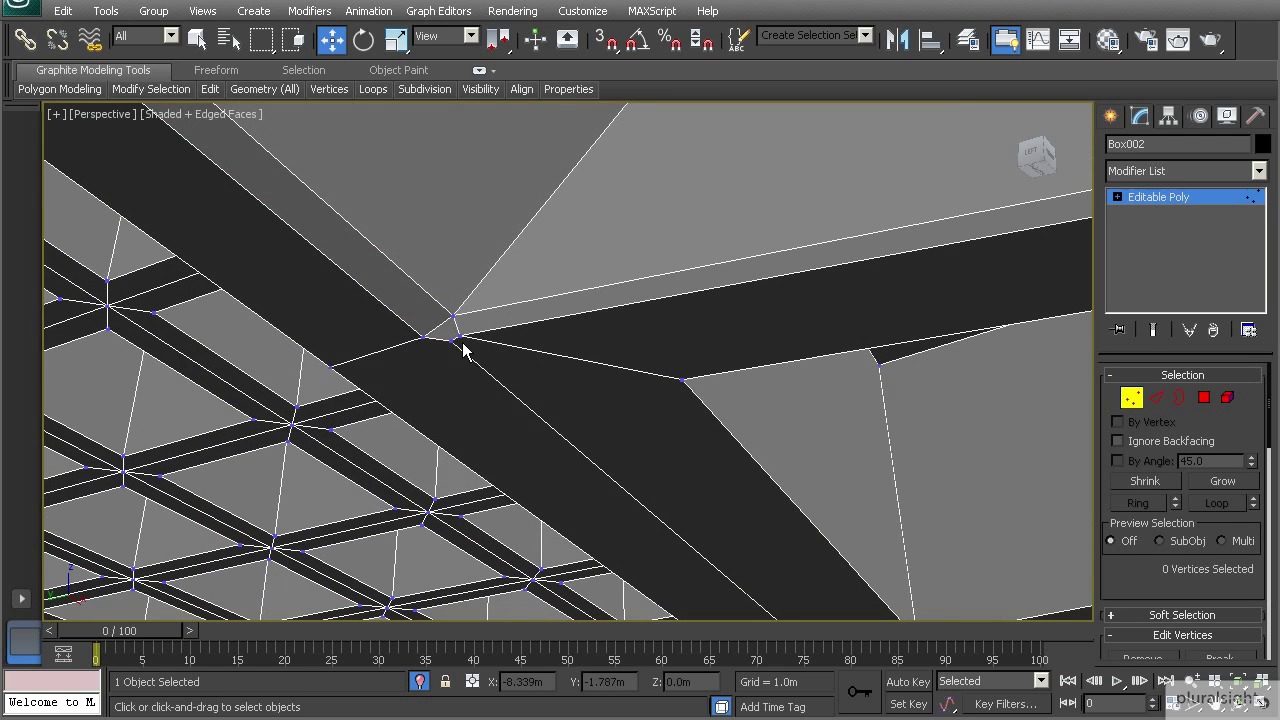
{"action": "right_click", "coordinate": [456, 358]}
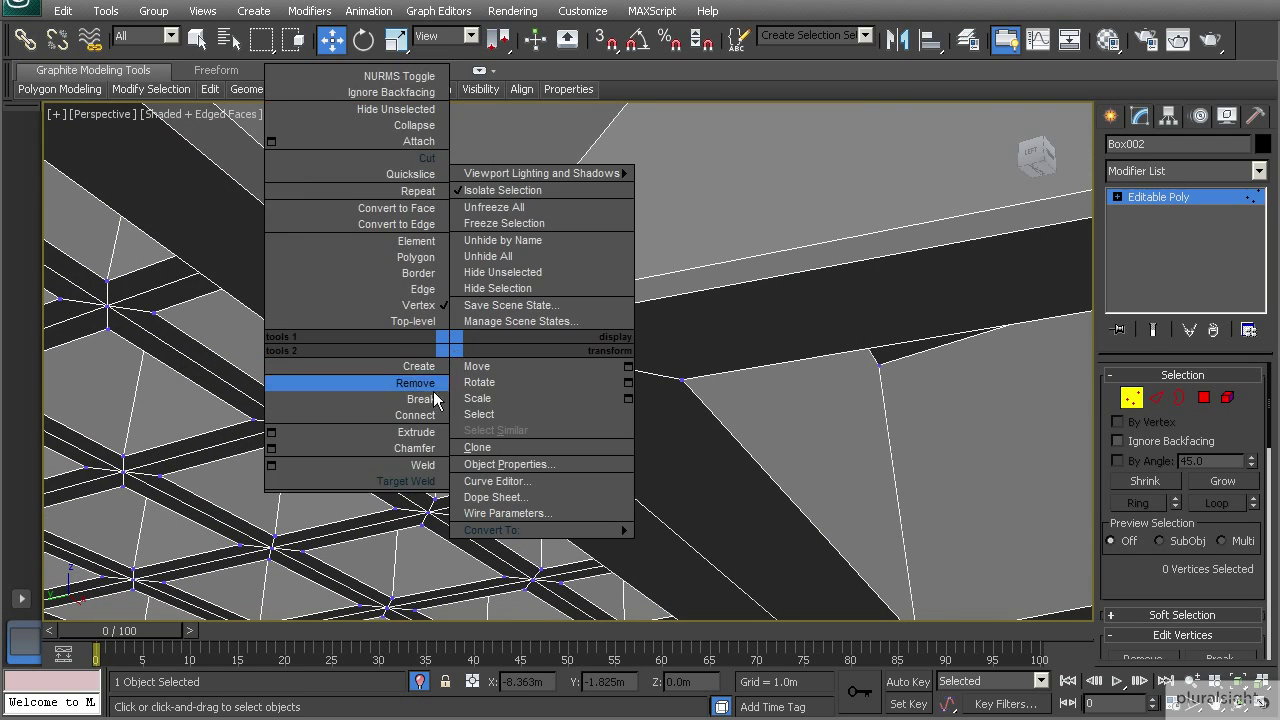
{"action": "left_click", "coordinate": [420, 478]}
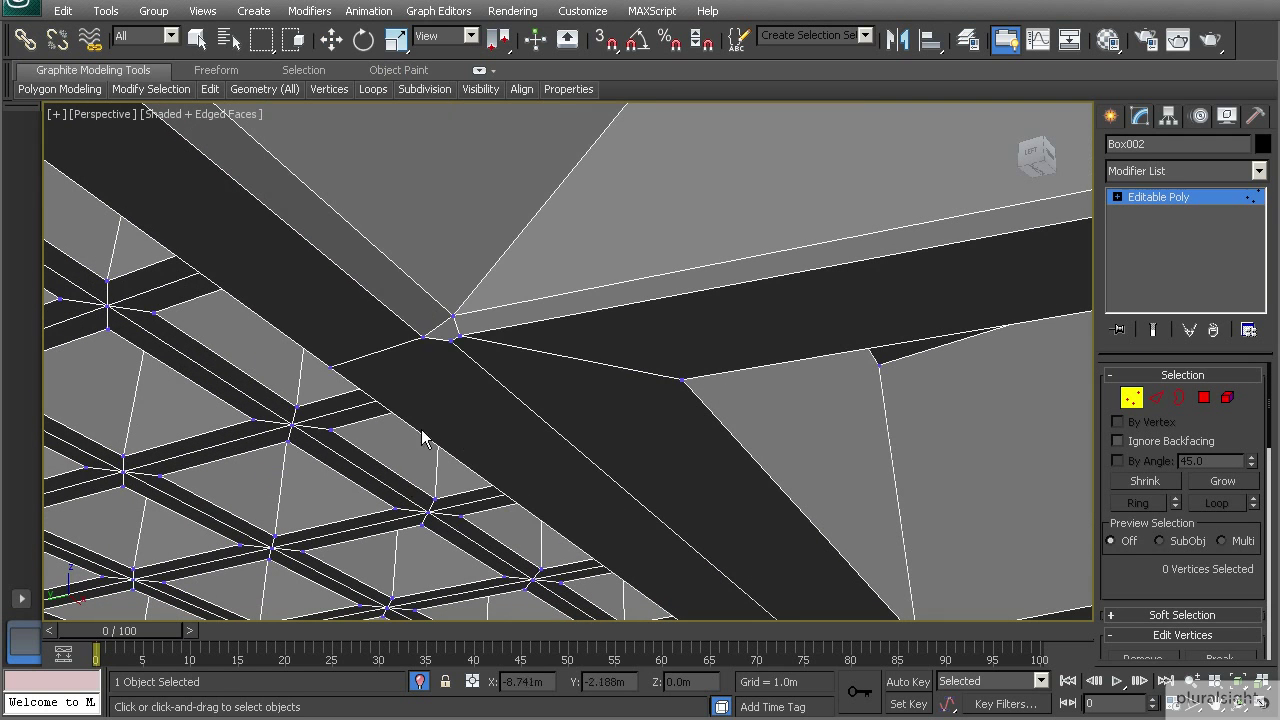
{"action": "left_click", "coordinate": [425, 341]}
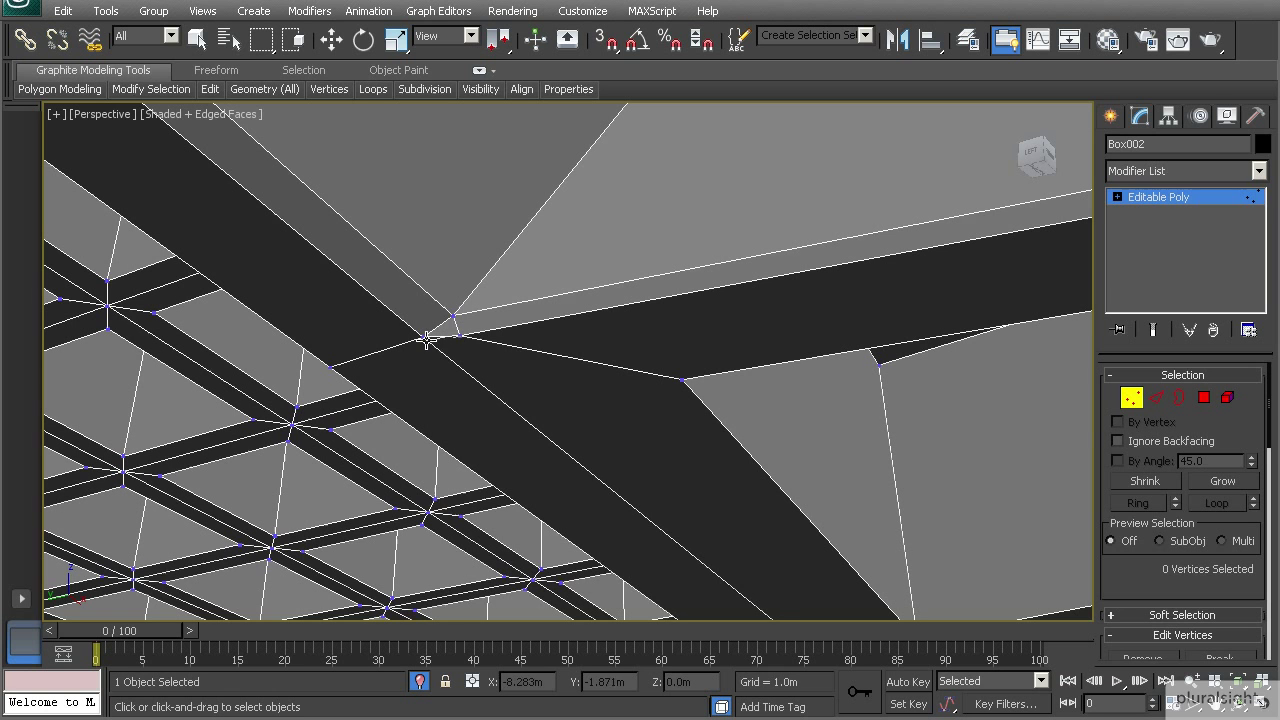
{"action": "mouse_move", "coordinate": [449, 349]}
{"action": "middle_mouse_down", "text": "alt"}
{"action": "mouse_move", "coordinate": [431, 351]}
{"action": "mouse_move", "coordinate": [420, 317]}
{"action": "mouse_move", "coordinate": [445, 360]}
{"action": "middle_mouse_up", "text": "alt"}
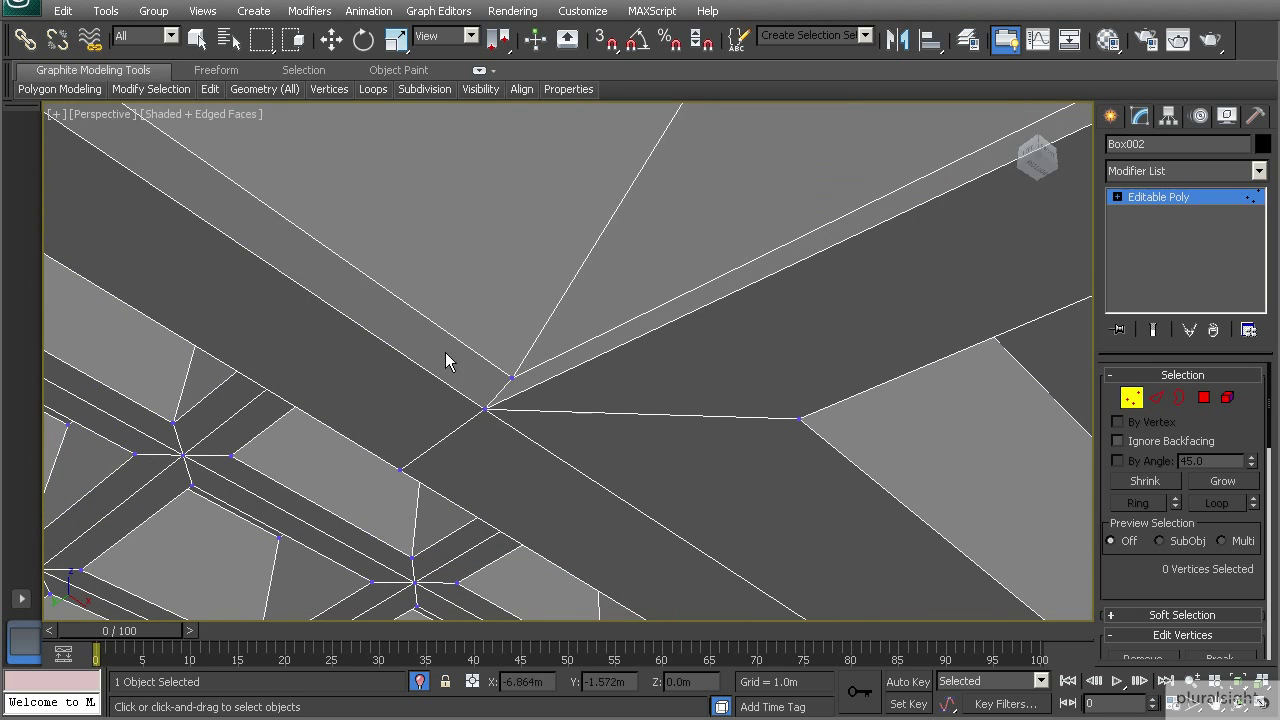
Step: Move the merged vertex at the protruding section's lower left corner slightly to line up its edges, at about X -5.497 m
{"action": "key", "text": "w"}
{"action": "left_click", "coordinate": [481, 408]}
{"action": "left_click_drag", "start_coordinate": [455, 432], "coordinate": [470, 423]}
{"action": "middle_click_drag", "start_coordinate": [470, 423], "coordinate": [477, 434], "text": "alt"}
{"action": "left_click_drag", "start_coordinate": [477, 434], "coordinate": [476, 447]}
Step: Target-weld the surplus chamfer vertices at the protruding section's lower right corner and move the merged vertex along X to about -5.11 m
{"action": "scroll", "coordinate": [475, 445], "scroll_direction": "down", "scroll_amount": 10}
{"action": "mouse_move", "coordinate": [522, 415]}
{"action": "middle_mouse_down", "text": "alt"}
{"action": "mouse_move", "coordinate": [594, 362]}
{"action": "mouse_move", "coordinate": [534, 397]}
{"action": "mouse_move", "coordinate": [537, 422]}
{"action": "middle_mouse_up", "text": "alt"}
{"action": "scroll", "coordinate": [591, 372], "scroll_direction": "up", "scroll_amount": 10}
{"action": "scroll", "coordinate": [545, 423], "scroll_direction": "down", "scroll_amount": 3}
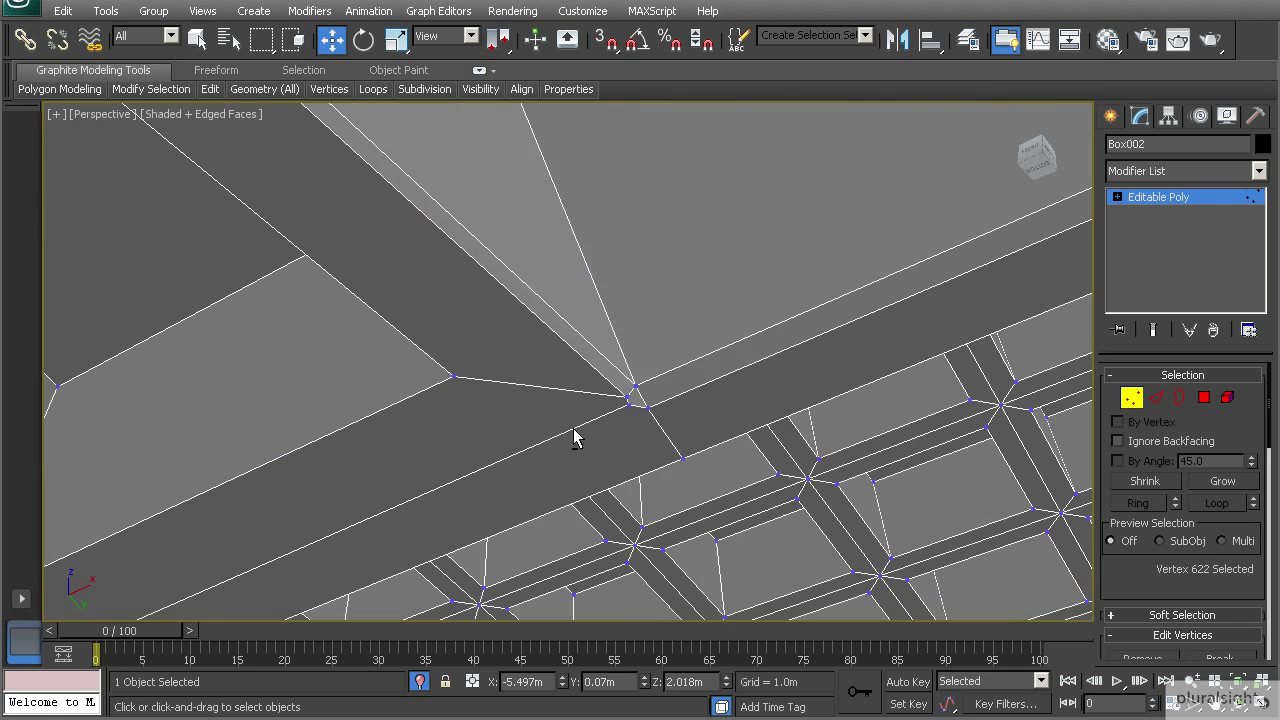
{"action": "right_click", "coordinate": [620, 415]}
{"action": "left_click", "coordinate": [585, 517]}
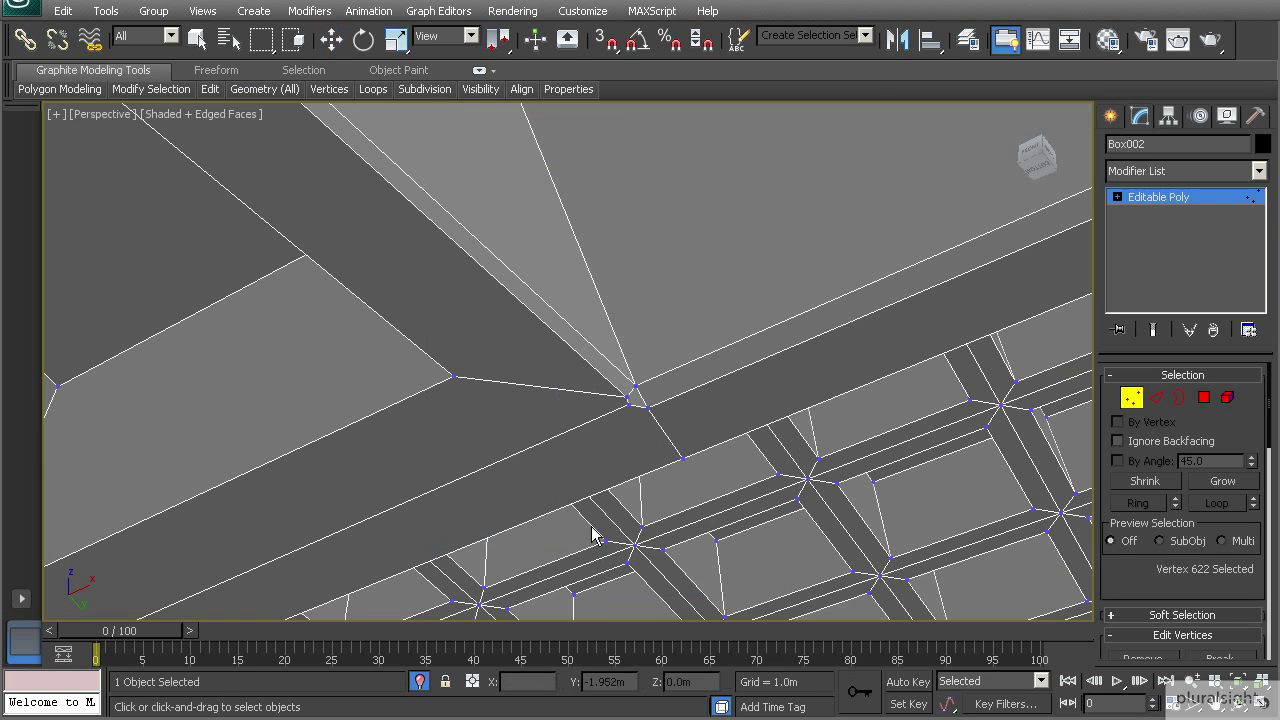
{"action": "left_click", "coordinate": [645, 411]}
{"action": "key", "text": "w"}
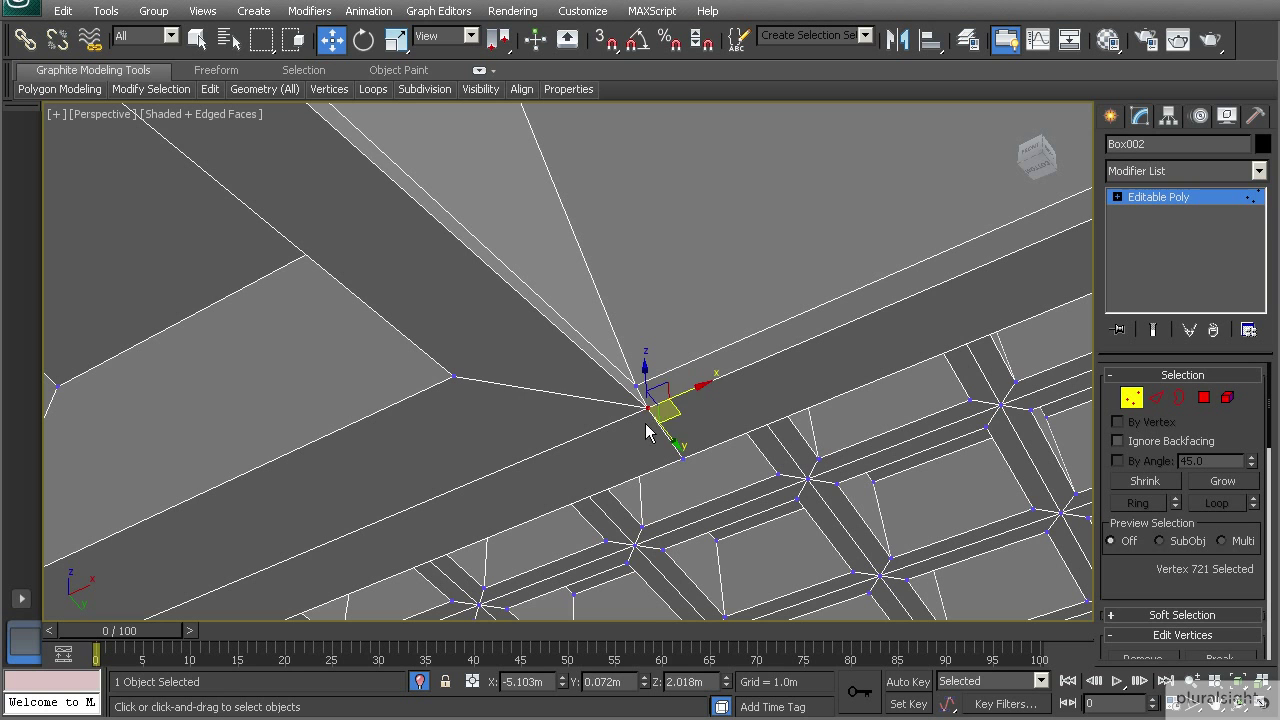
{"action": "mouse_move", "coordinate": [675, 398]}
{"action": "middle_mouse_down", "text": "alt"}
{"action": "mouse_move", "coordinate": [662, 388]}
{"action": "mouse_move", "coordinate": [673, 386]}
{"action": "middle_mouse_up", "text": "alt"}
{"action": "left_click_drag", "start_coordinate": [677, 396], "coordinate": [662, 398]}
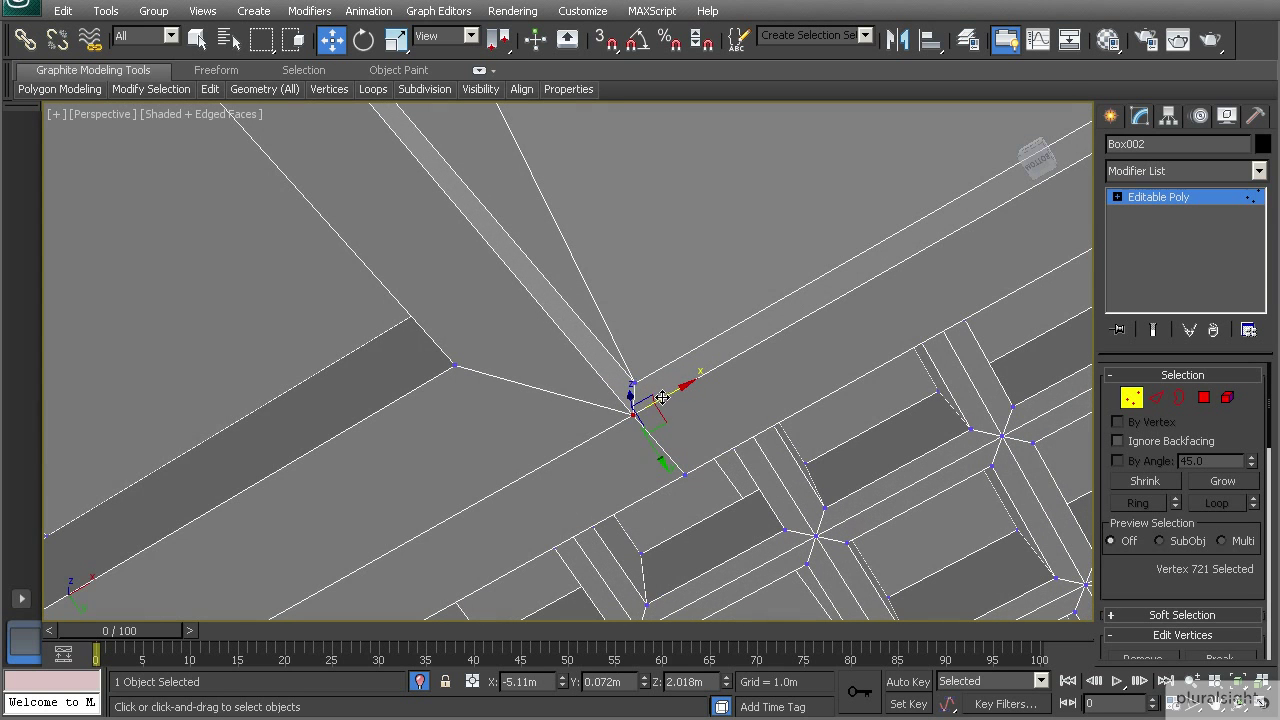
Step: Target-weld the surplus chamfer vertices at the underside's front corners beside both recessed ends
{"action": "middle_click_drag", "start_coordinate": [634, 398], "coordinate": [606, 486], "text": "alt"}
{"action": "scroll", "coordinate": [606, 486], "scroll_direction": "down", "scroll_amount": 5}
{"action": "middle_click_drag", "start_coordinate": [672, 386], "coordinate": [469, 369], "text": "alt"}
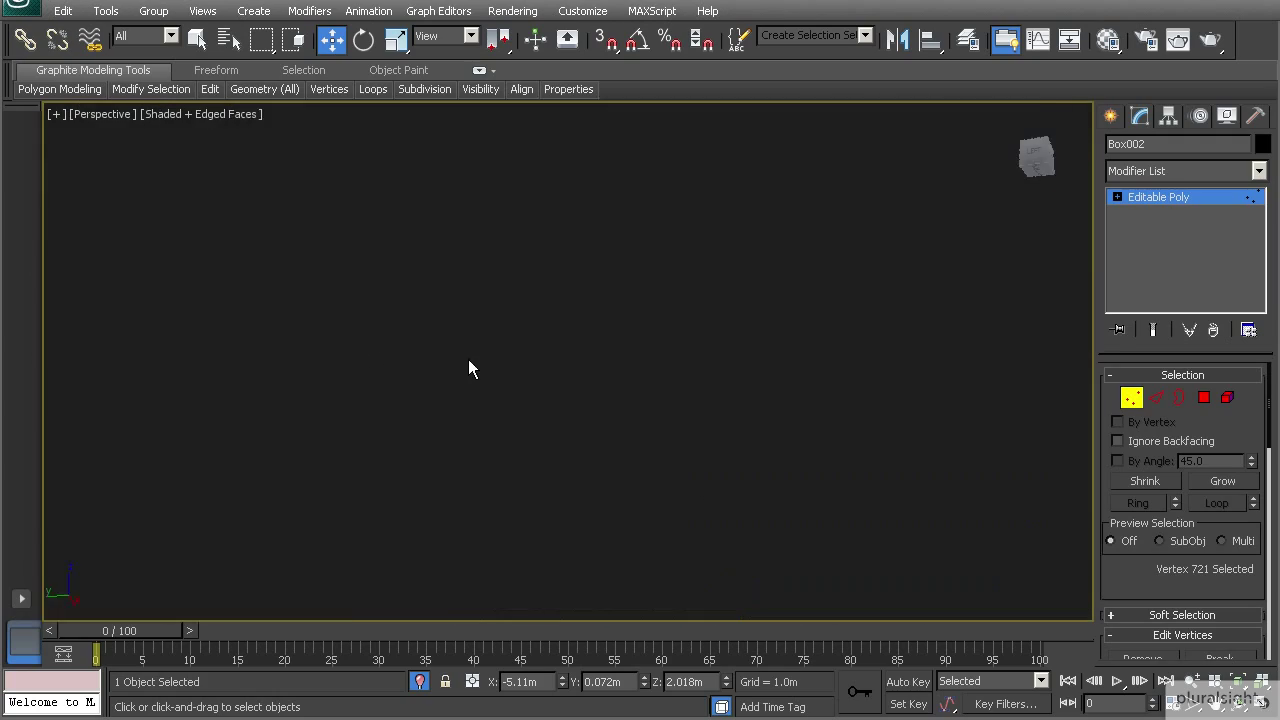
{"action": "scroll", "coordinate": [469, 370], "scroll_direction": "up", "scroll_amount": 3}
{"action": "right_click", "coordinate": [467, 348]}
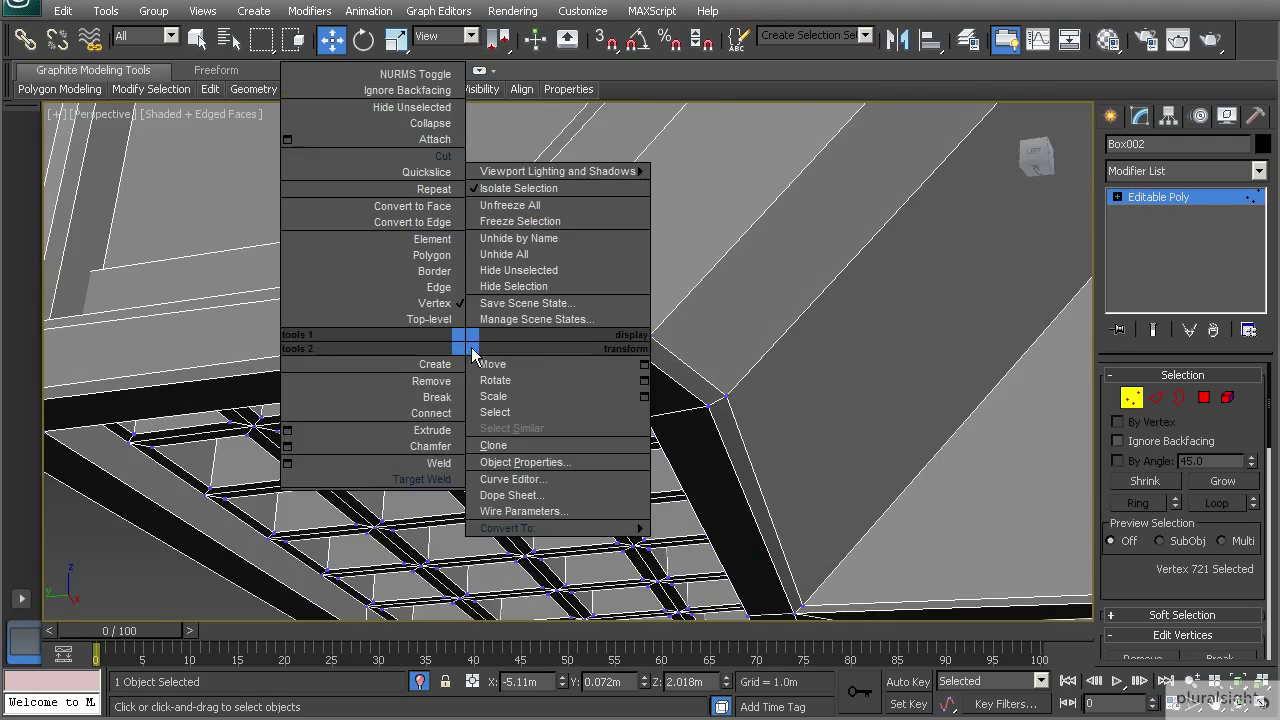
{"action": "left_click", "coordinate": [448, 464]}
{"action": "left_click", "coordinate": [471, 331]}
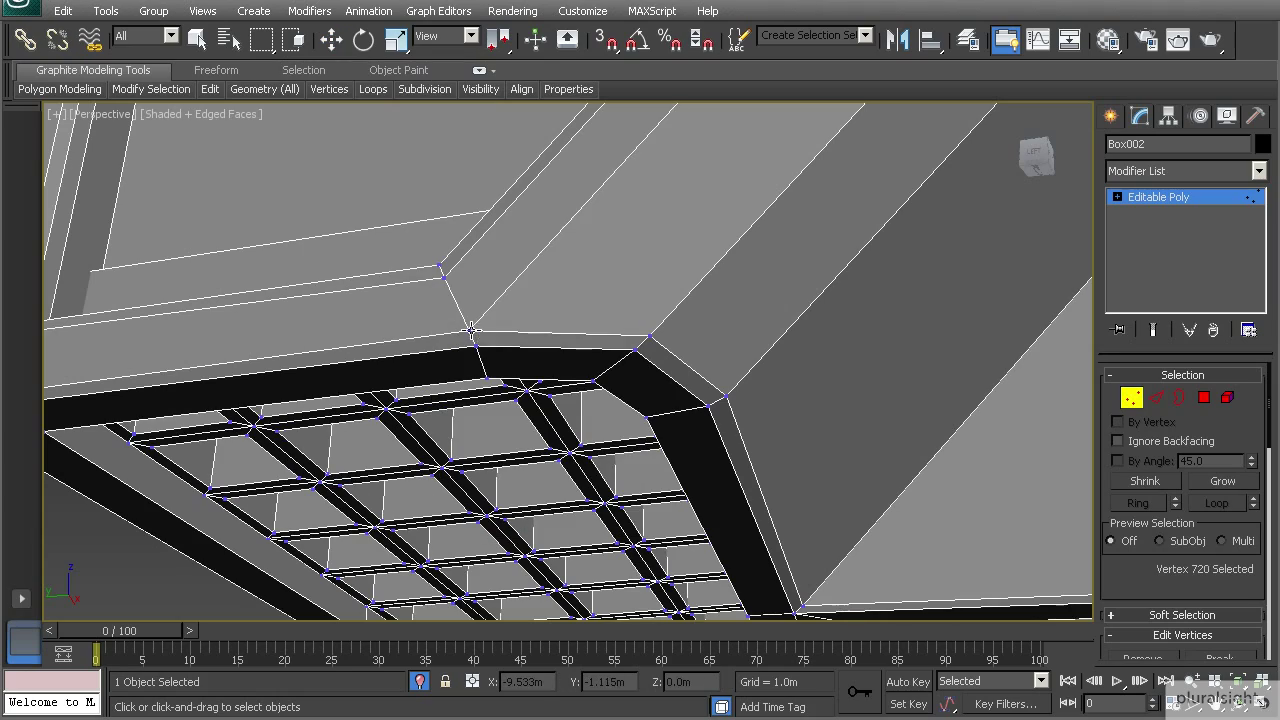
{"action": "middle_click_drag", "start_coordinate": [512, 360], "coordinate": [487, 434], "text": "alt"}
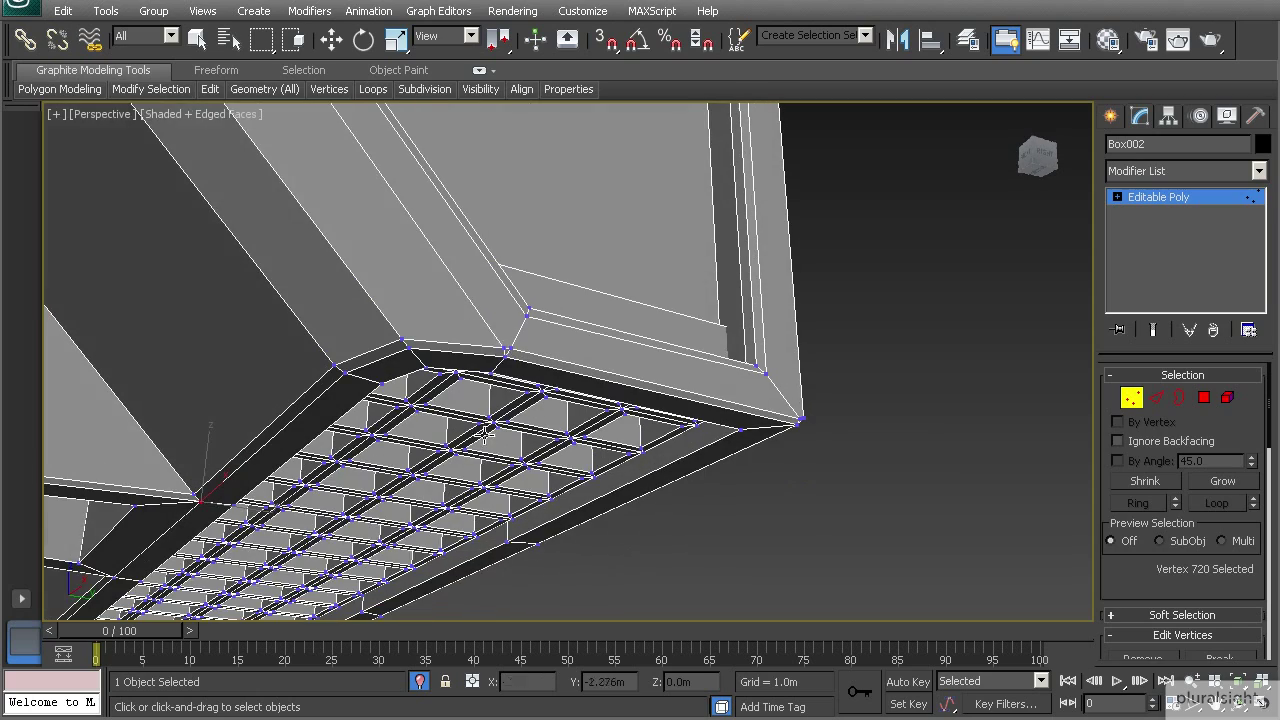
{"action": "left_click", "coordinate": [508, 347]}
{"action": "right_click", "coordinate": [508, 345]}
Step: Target-weld the surplus chamfer vertices at the underside's back corner beside the right recessed end and bring the opposite back corner into view
{"action": "scroll", "coordinate": [477, 357], "scroll_direction": "down", "scroll_amount": 3}
{"action": "middle_click_drag", "start_coordinate": [474, 360], "coordinate": [389, 356], "text": "alt"}
{"action": "scroll", "coordinate": [389, 342], "scroll_direction": "up", "scroll_amount": 3}
{"action": "middle_click_drag", "start_coordinate": [344, 297], "coordinate": [408, 335], "text": "alt"}
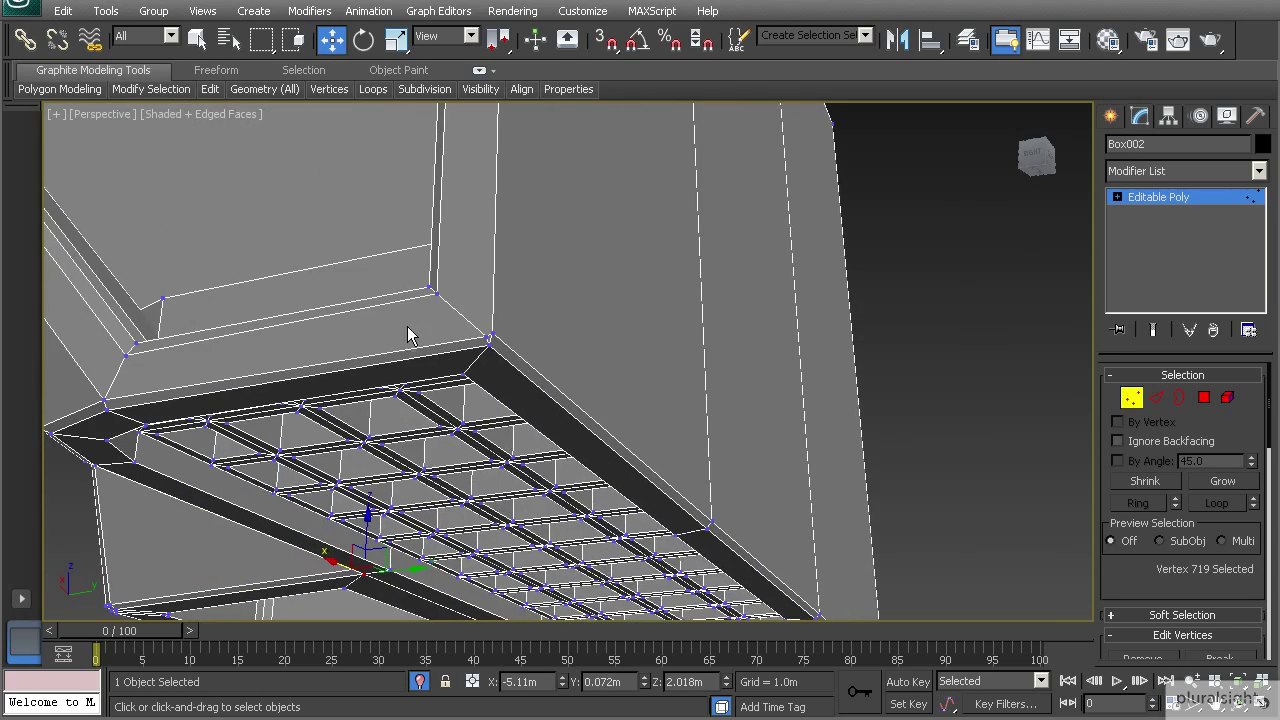
{"action": "scroll", "coordinate": [461, 344], "scroll_direction": "up", "scroll_amount": 3}
{"action": "left_click", "coordinate": [407, 392]}
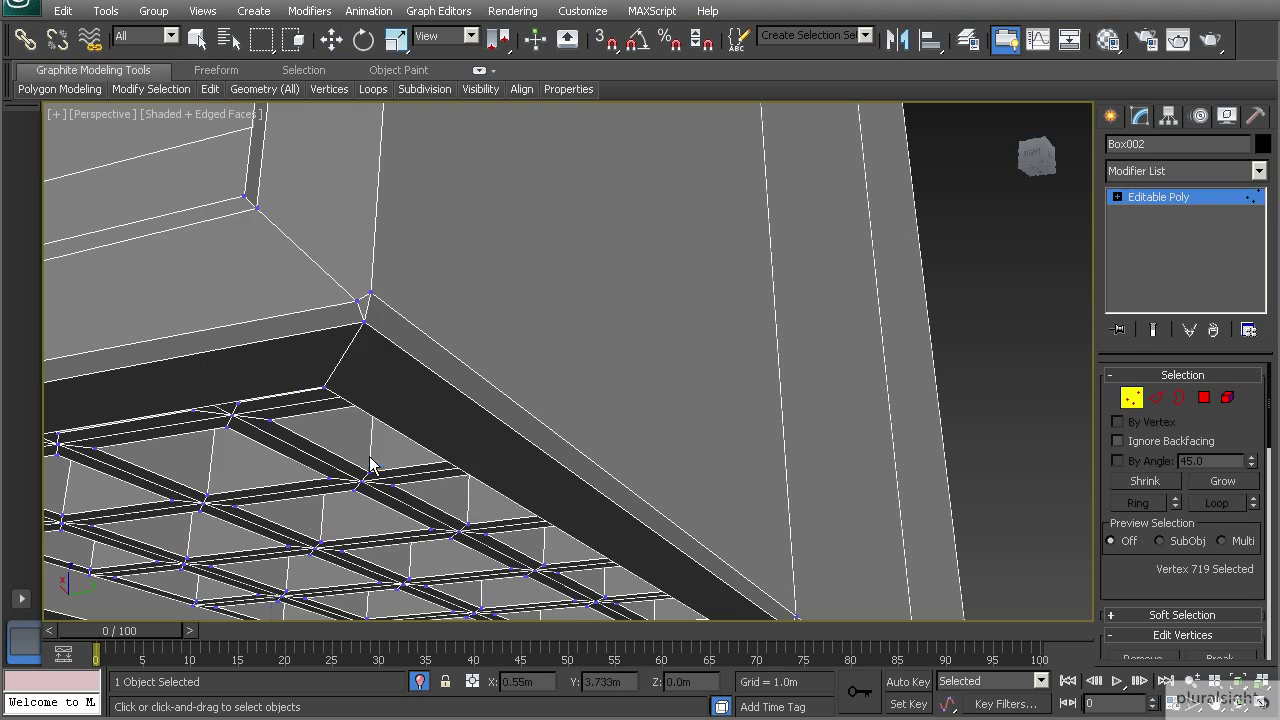
{"action": "middle_click_drag", "start_coordinate": [360, 300], "coordinate": [412, 518], "text": "alt"}
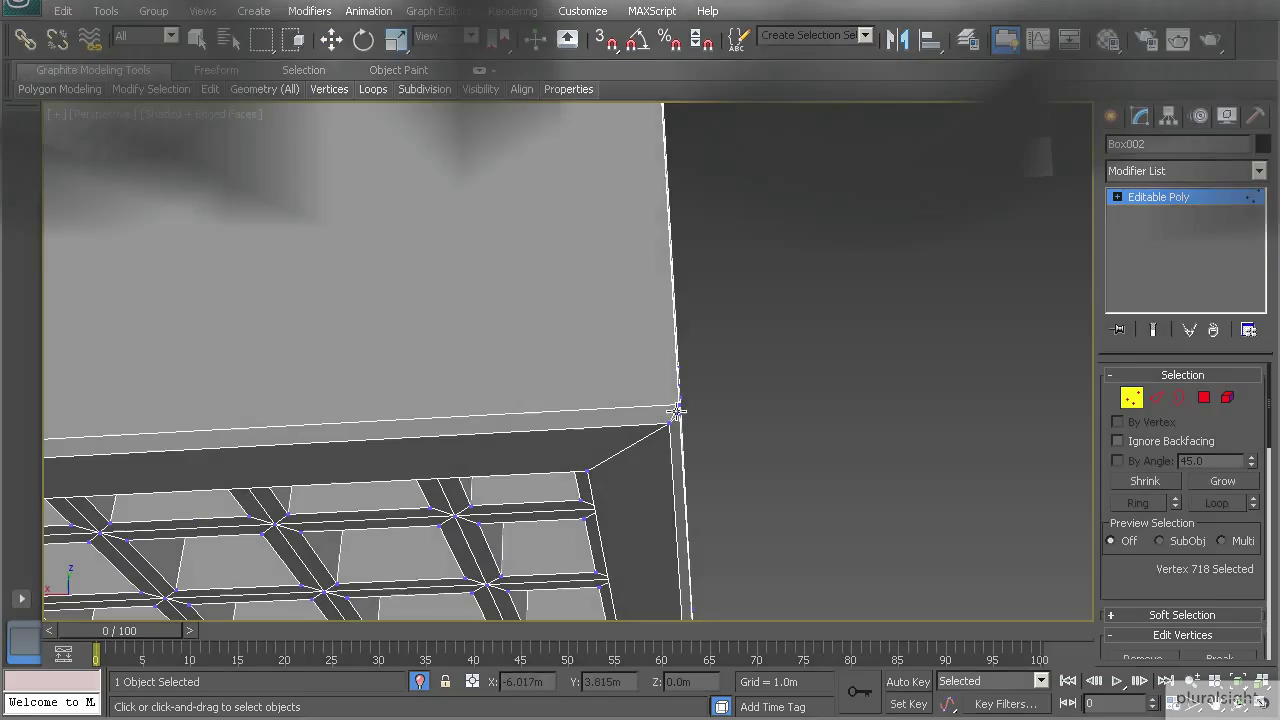